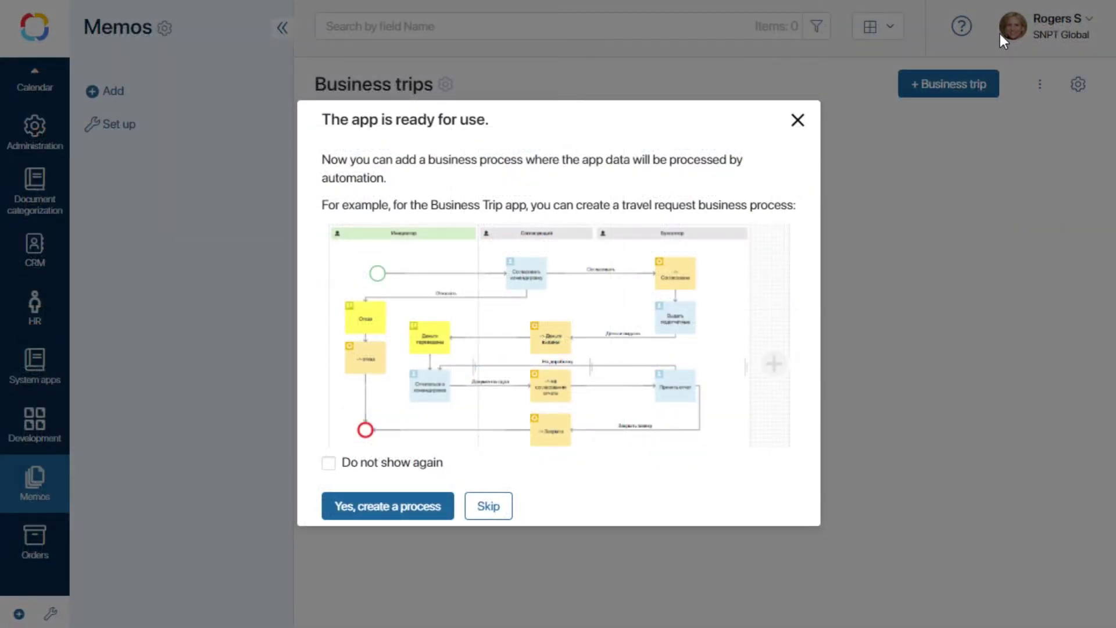
# - Skip the offer to create a process, acknowledge the hint, and open the Business trips app's business processes
pyautogui.click(494, 507)
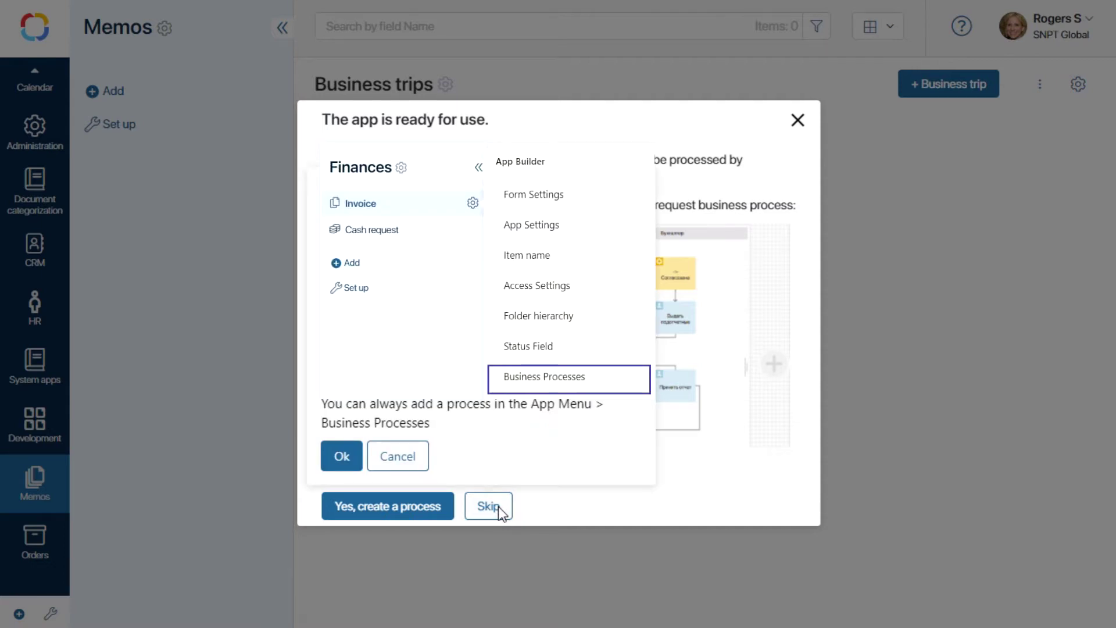
pyautogui.click(339, 458)
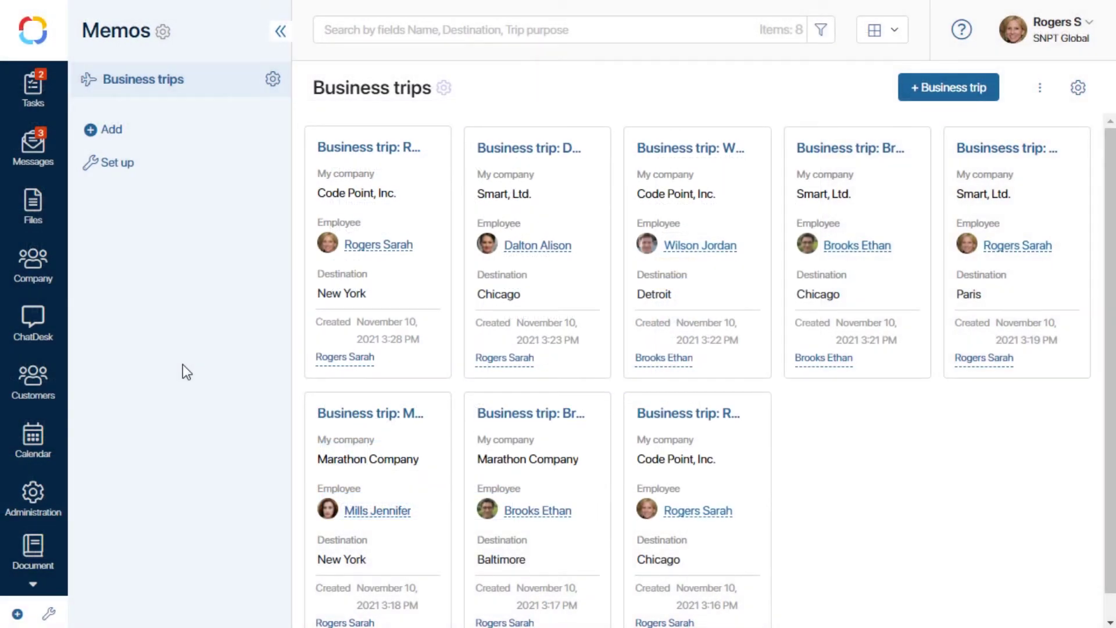
pyautogui.click(272, 79)
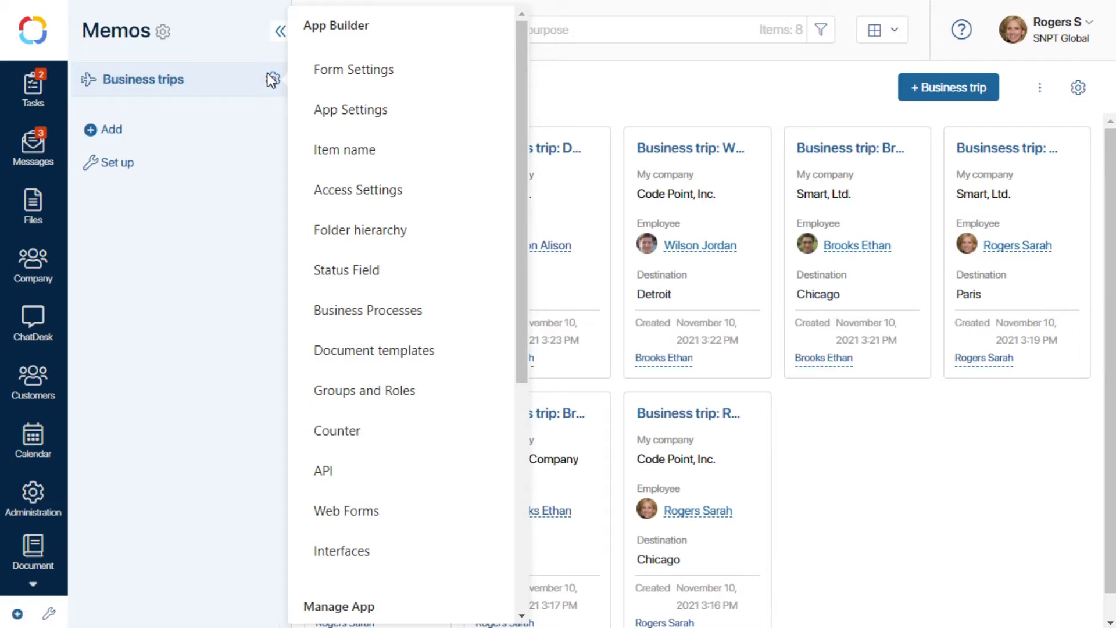
pyautogui.click(379, 309)
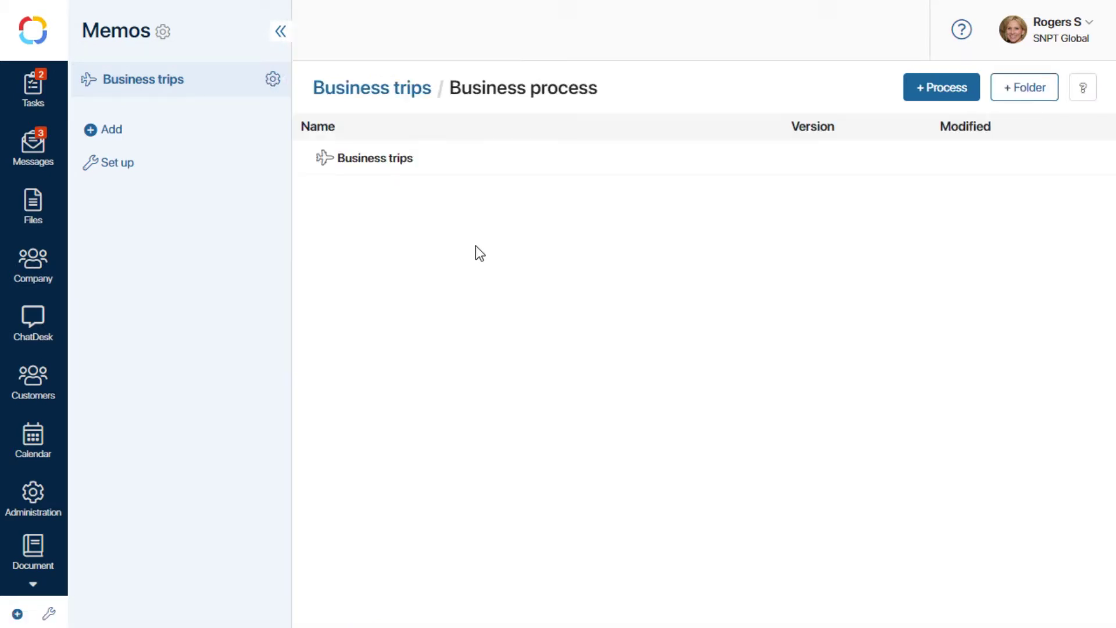
# - Create a new process named Business trip in the Business trips category
pyautogui.click(920, 92)
pyautogui.click(553, 265)
pyautogui.write('Business trip')
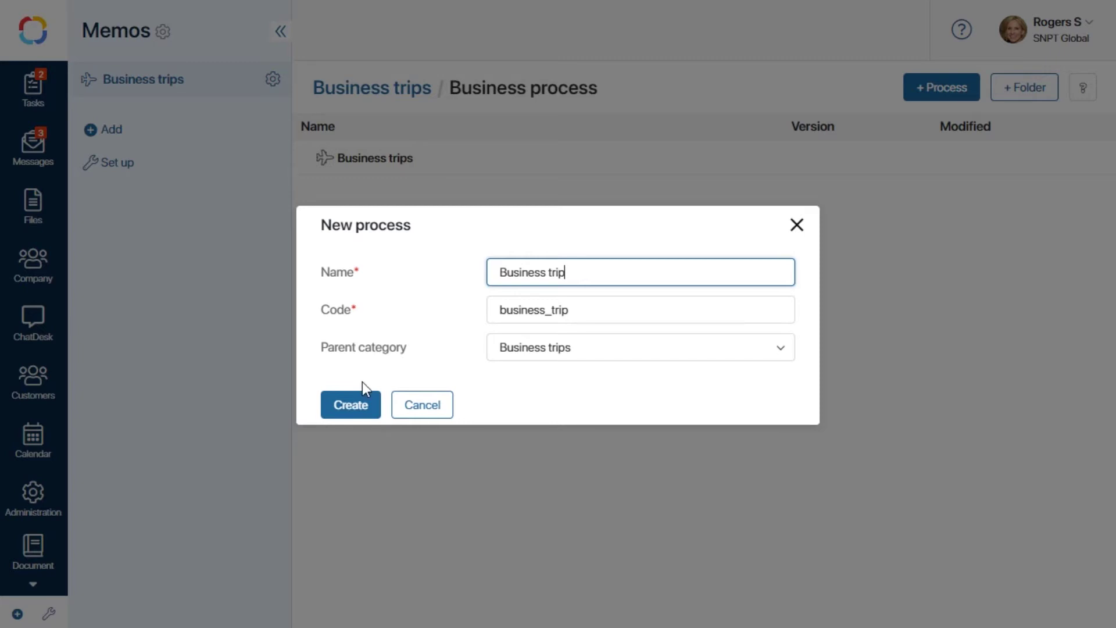
pyautogui.click(347, 410)
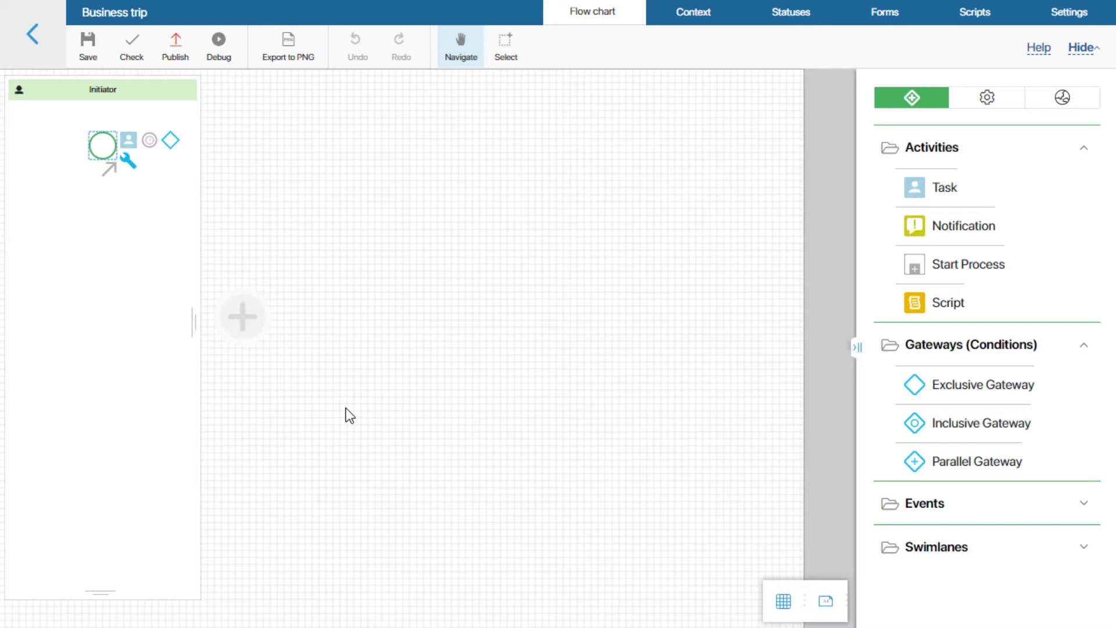
# - Add a dynamic swimlane beside Initiator with a new user variable named Superior as executor, and widen the swimlane
pyautogui.click(243, 316)
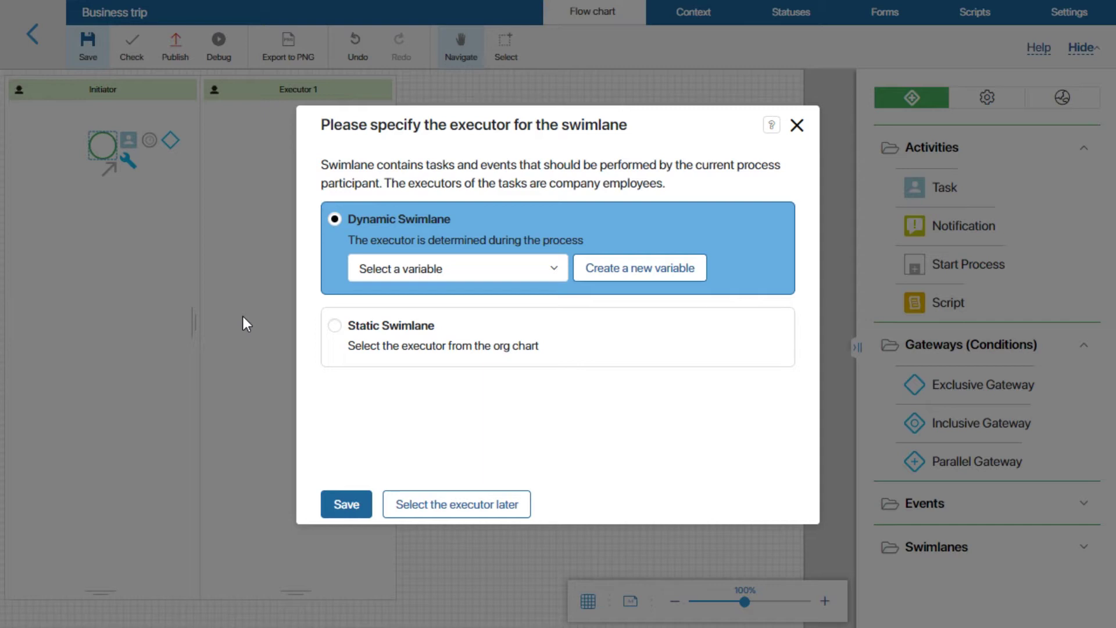
pyautogui.click(336, 325)
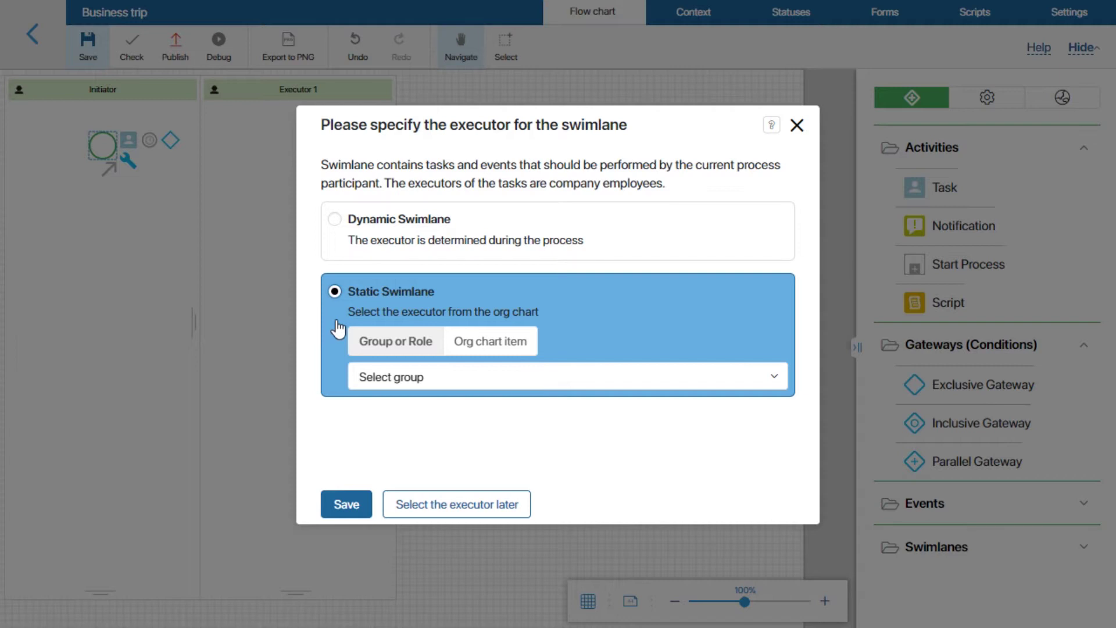
pyautogui.click(334, 219)
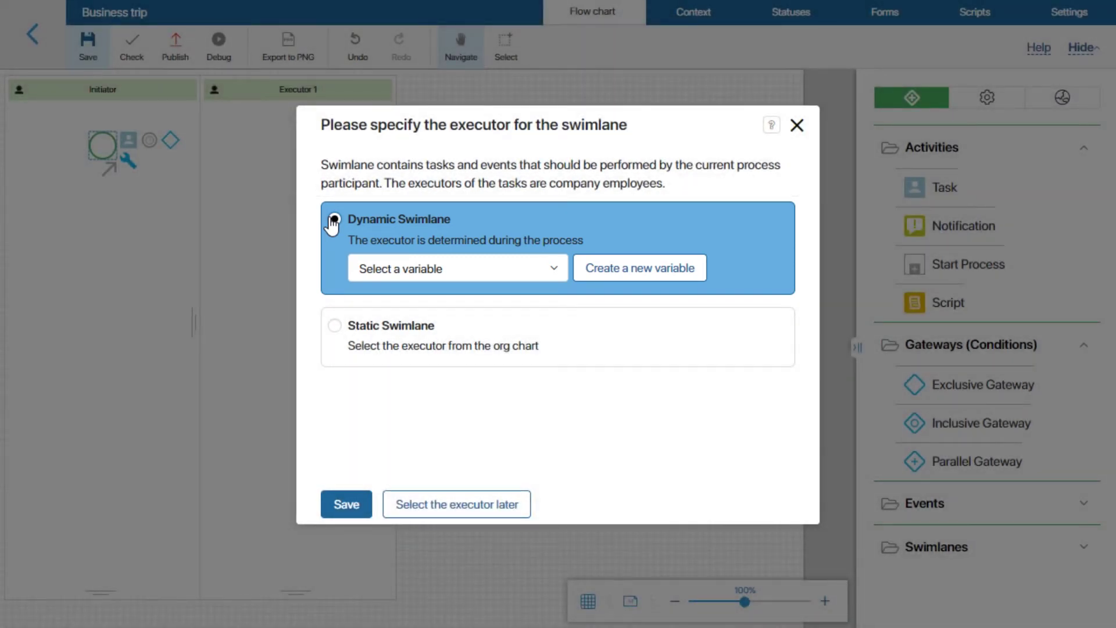
pyautogui.click(634, 271)
pyautogui.write('Superior')
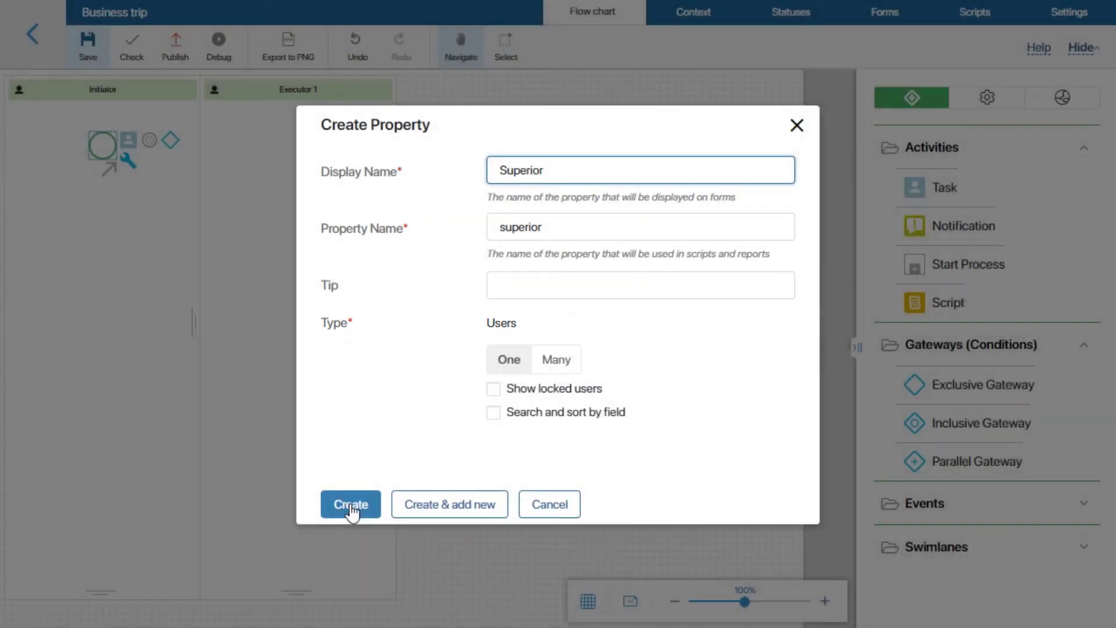
pyautogui.click(351, 504)
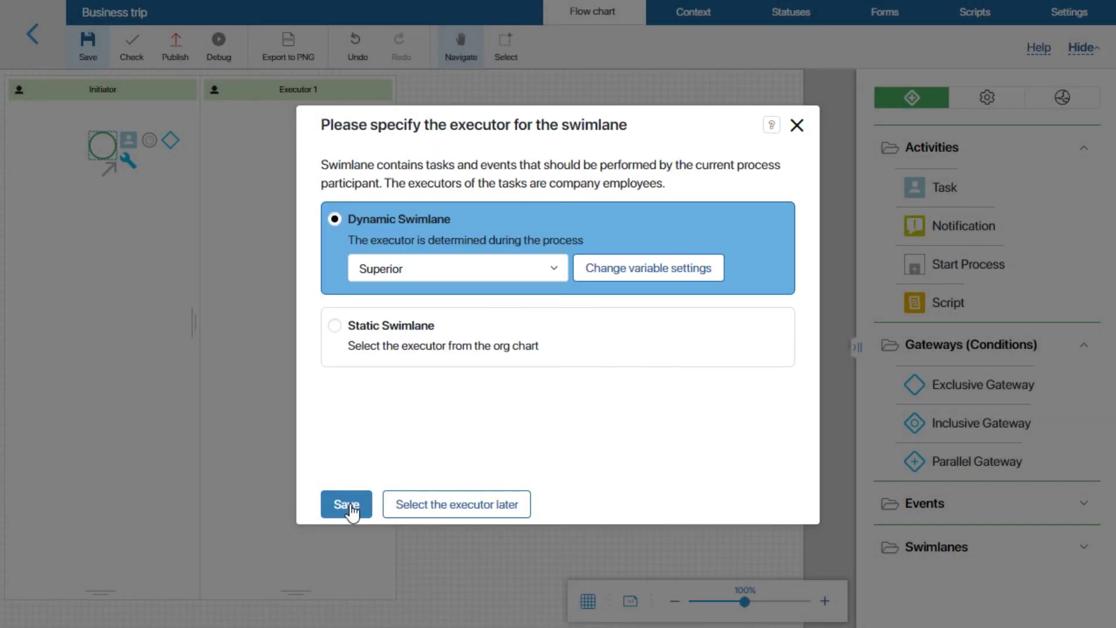
pyautogui.click(348, 504)
pyautogui.moveTo(391, 320); pyautogui.dragTo(534, 319)
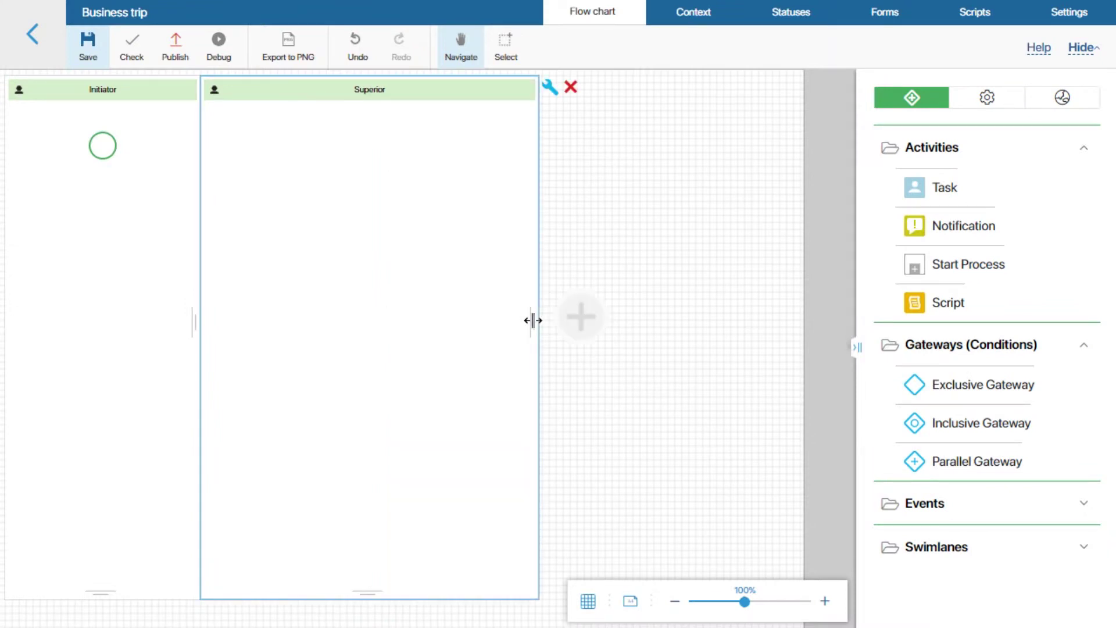
# - Add a static swimlane after Superior with the org chart item Office manager, under the HR director, as executor
pyautogui.click(582, 320)
pyautogui.click(334, 324)
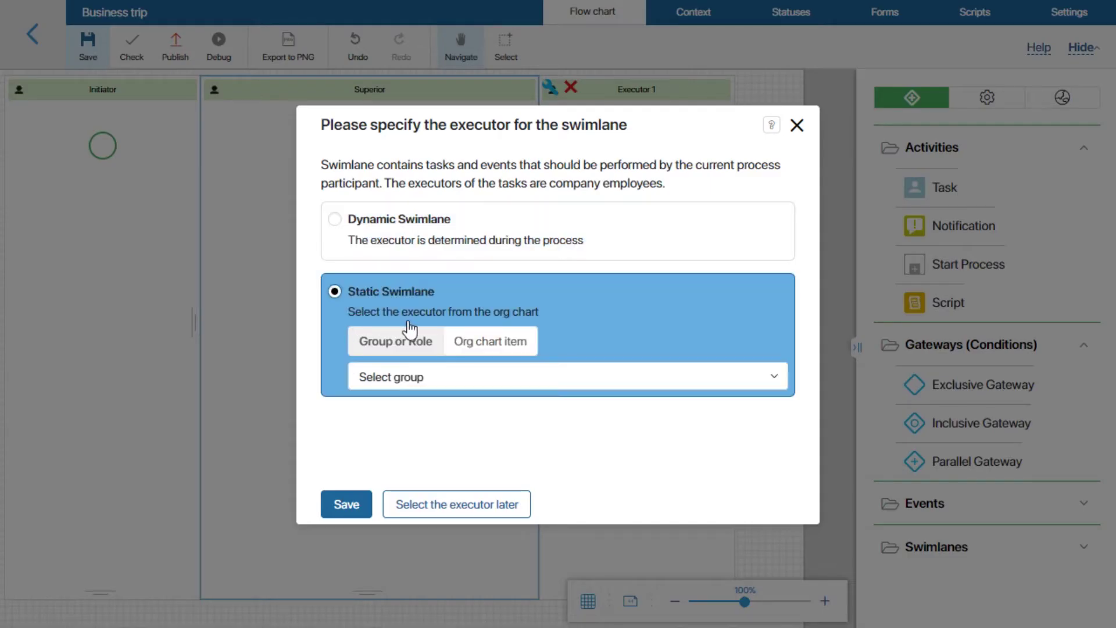
pyautogui.click(490, 341)
pyautogui.scroll(-3, 482, 344)
pyautogui.click(404, 393)
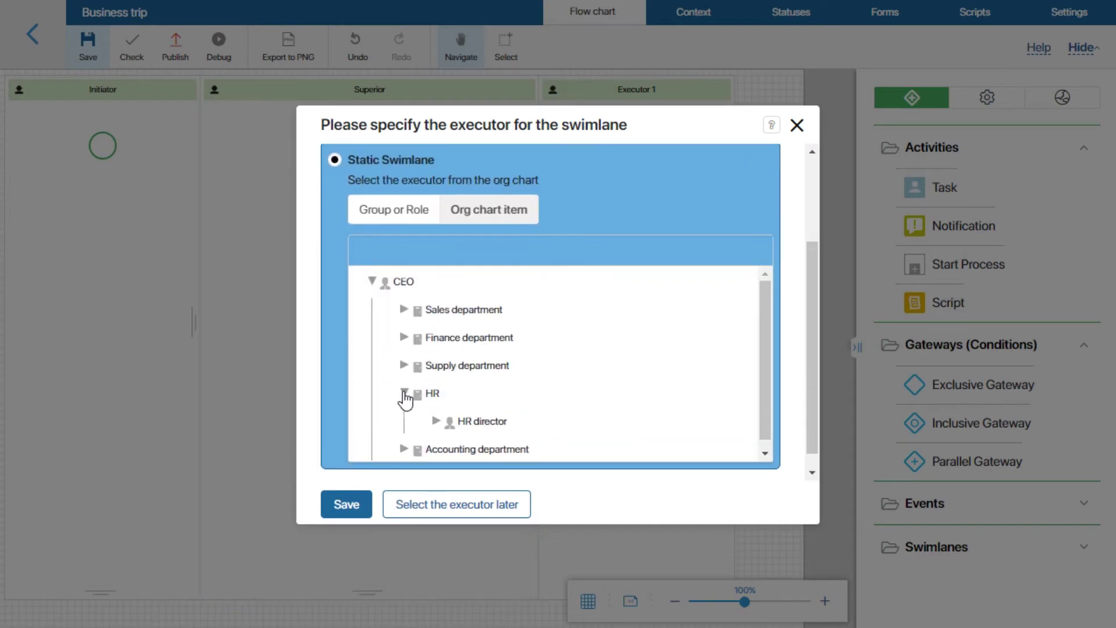
pyautogui.click(436, 421)
pyautogui.scroll(-1, 474, 430)
pyautogui.click(476, 415)
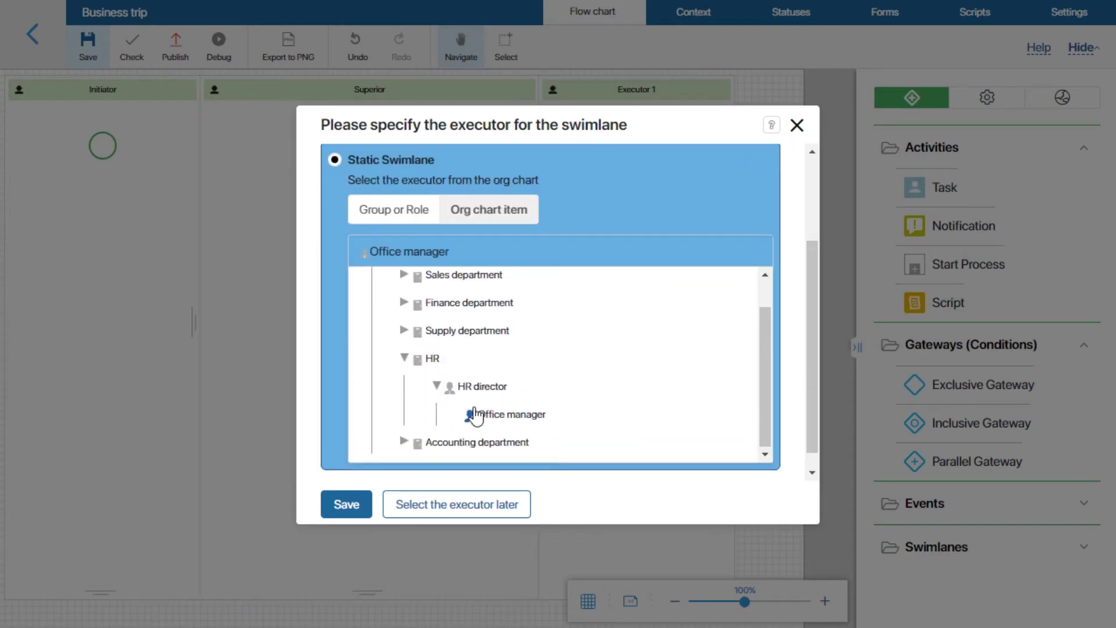
pyautogui.click(356, 514)
# - Add a static swimlane after Office manager with the org chart item Accountant from the Accounting department as executor
pyautogui.click(777, 318)
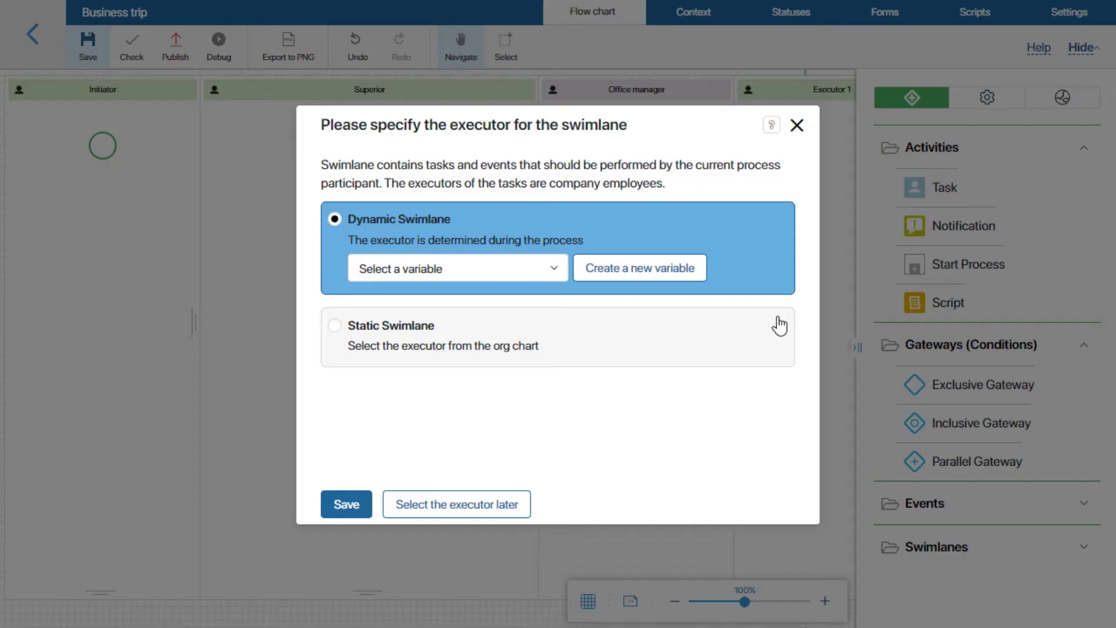
pyautogui.click(338, 325)
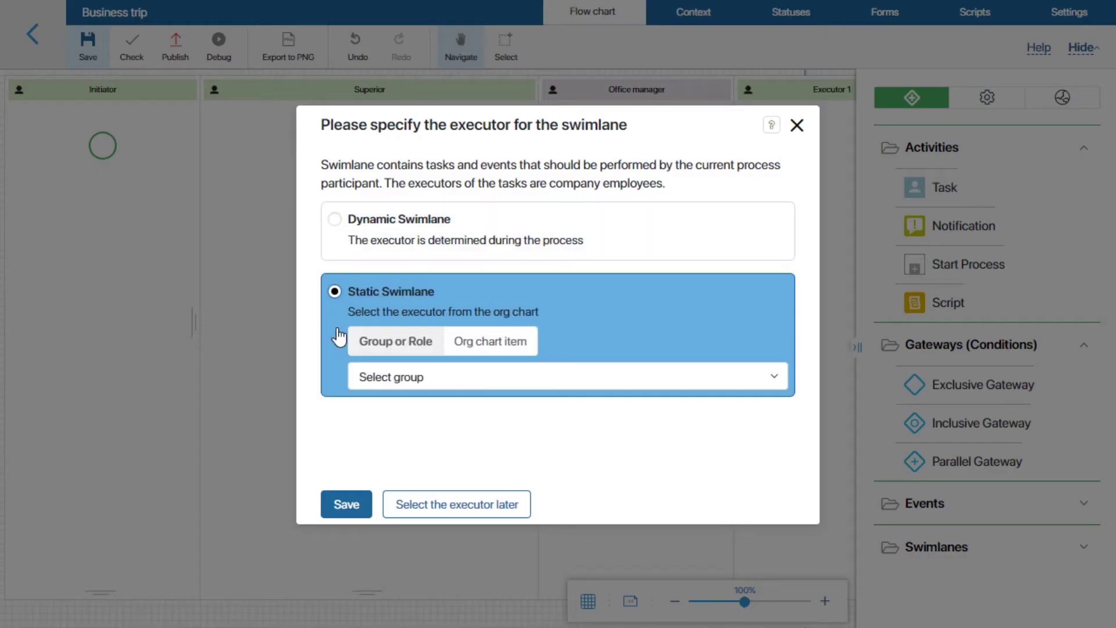
pyautogui.click(498, 348)
pyautogui.scroll(-3, 496, 348)
pyautogui.click(406, 423)
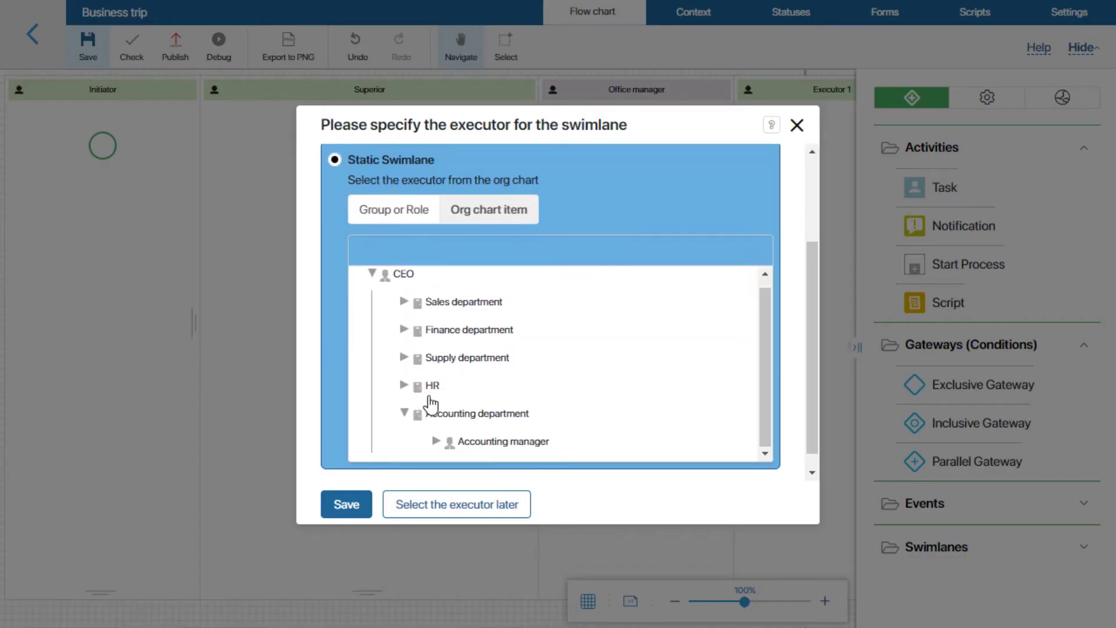
pyautogui.click(436, 441)
pyautogui.click(472, 446)
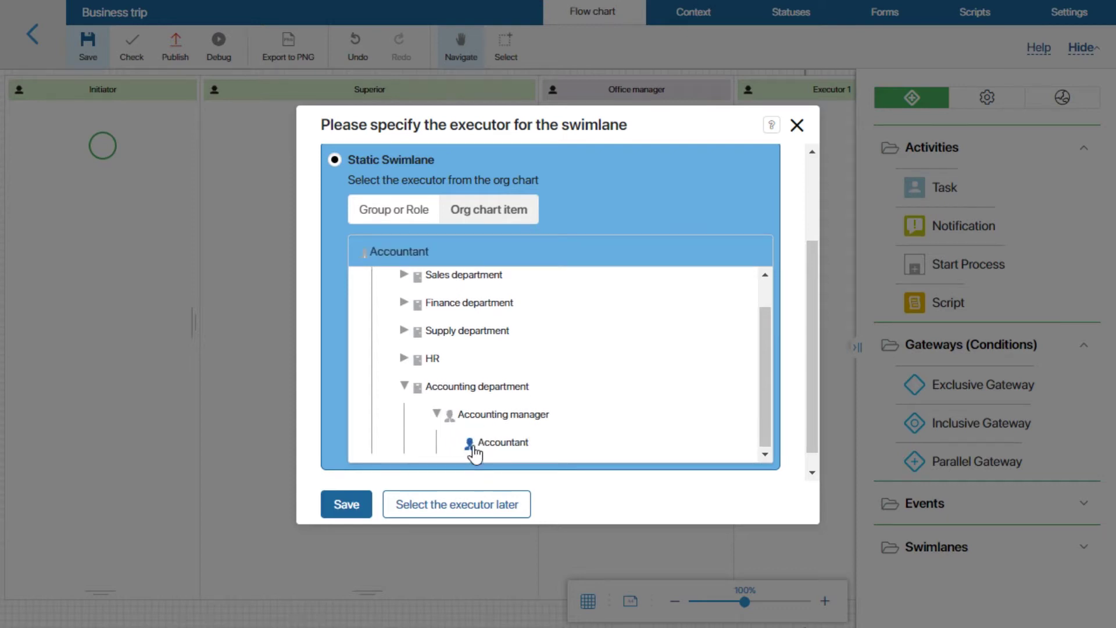
pyautogui.click(342, 505)
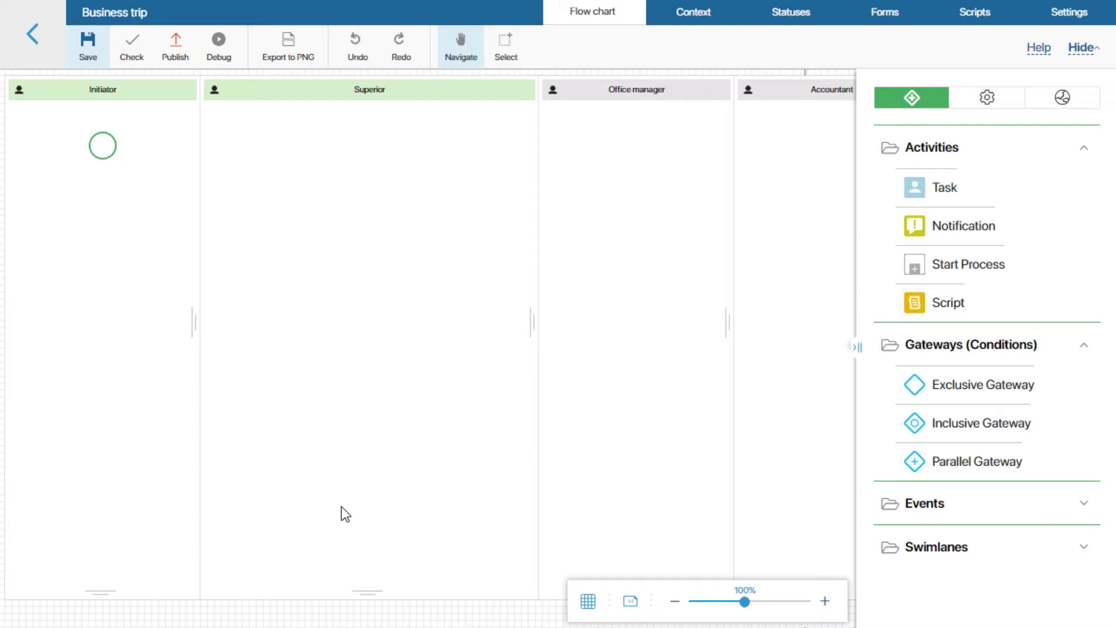
# - Shift the start event toward the outer edge of the Initiator swimlane and place a Get Superior activity beside it
pyautogui.moveTo(104, 147); pyautogui.dragTo(51, 150)
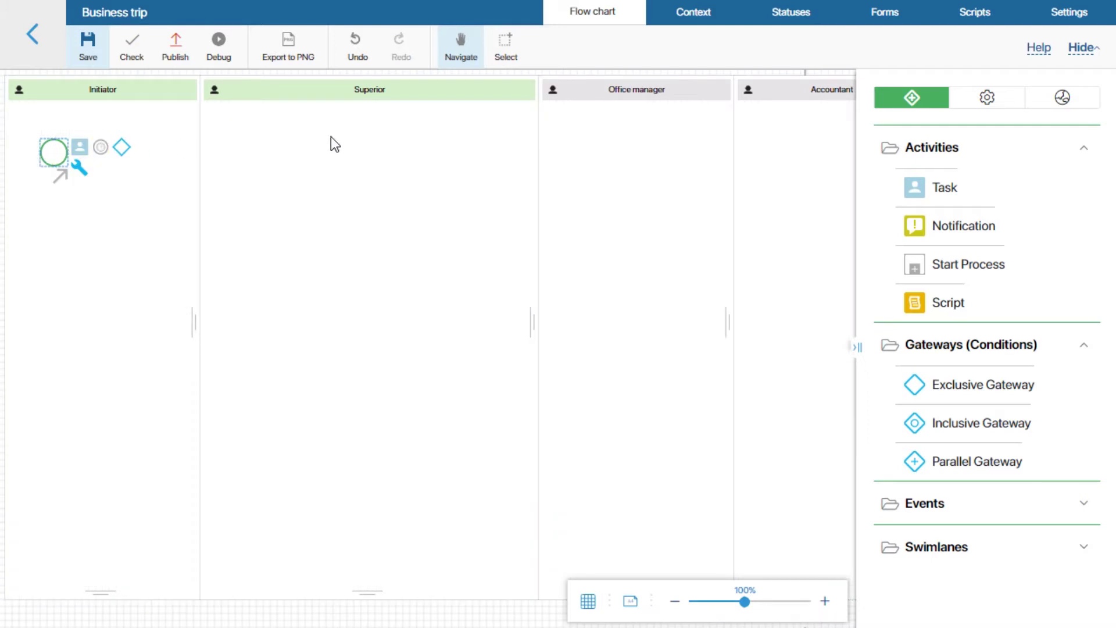
pyautogui.click(987, 101)
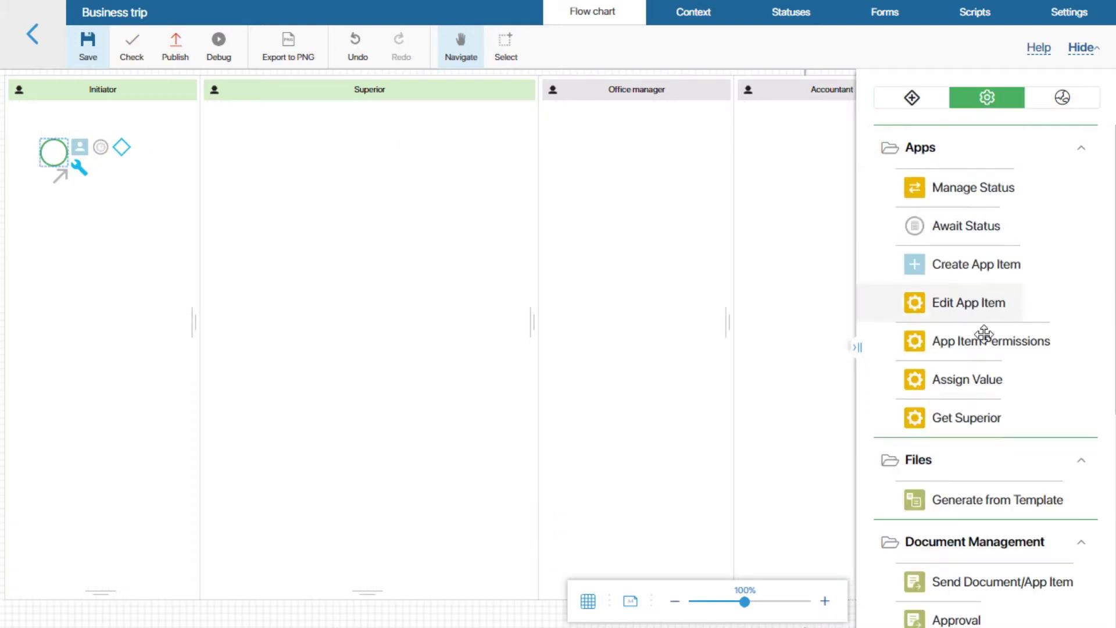
pyautogui.moveTo(979, 419); pyautogui.dragTo(139, 156)
# - Name the Get Superior activity "Determine the superior", store its result in the Superior variable, and save its settings
pyautogui.doubleClick(134, 155)
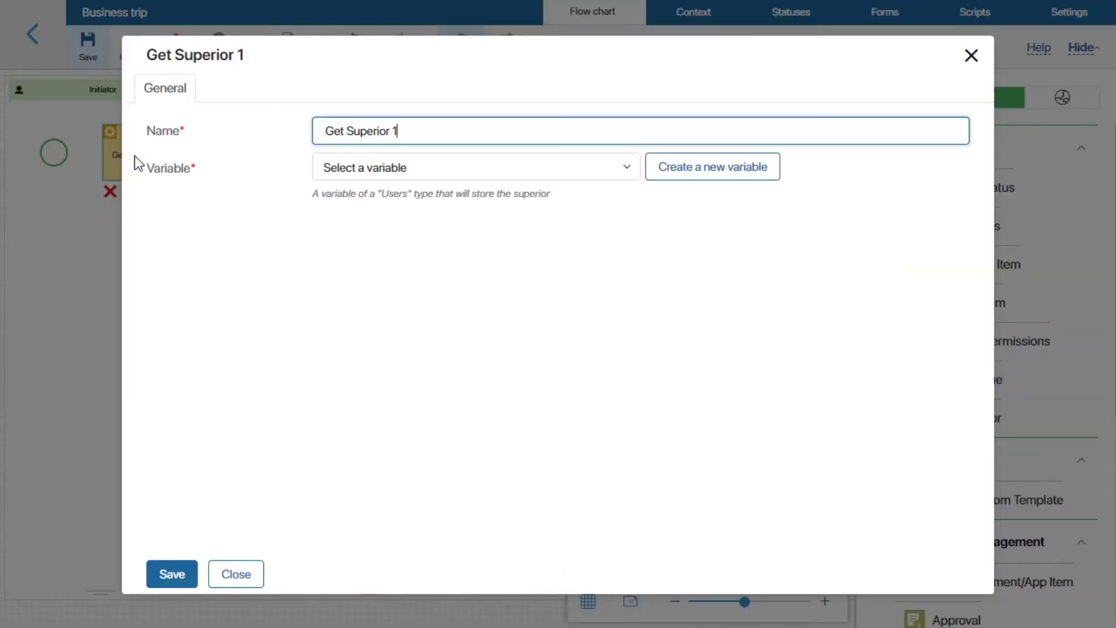
pyautogui.moveTo(416, 130); pyautogui.dragTo(301, 132)
pyautogui.write('Determine the superior')
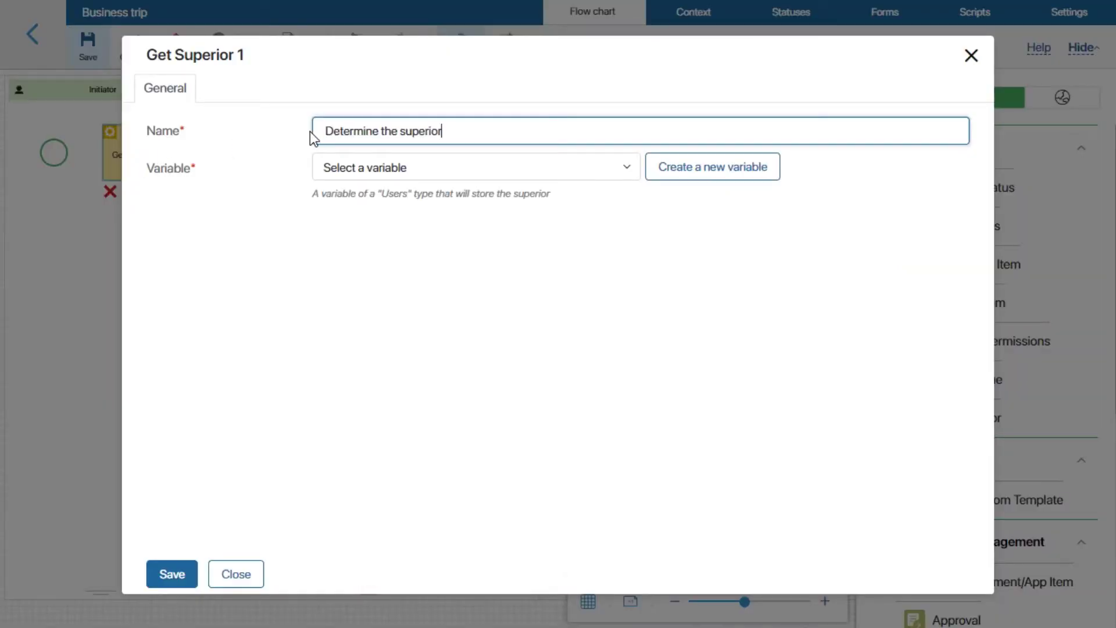
pyautogui.click(352, 169)
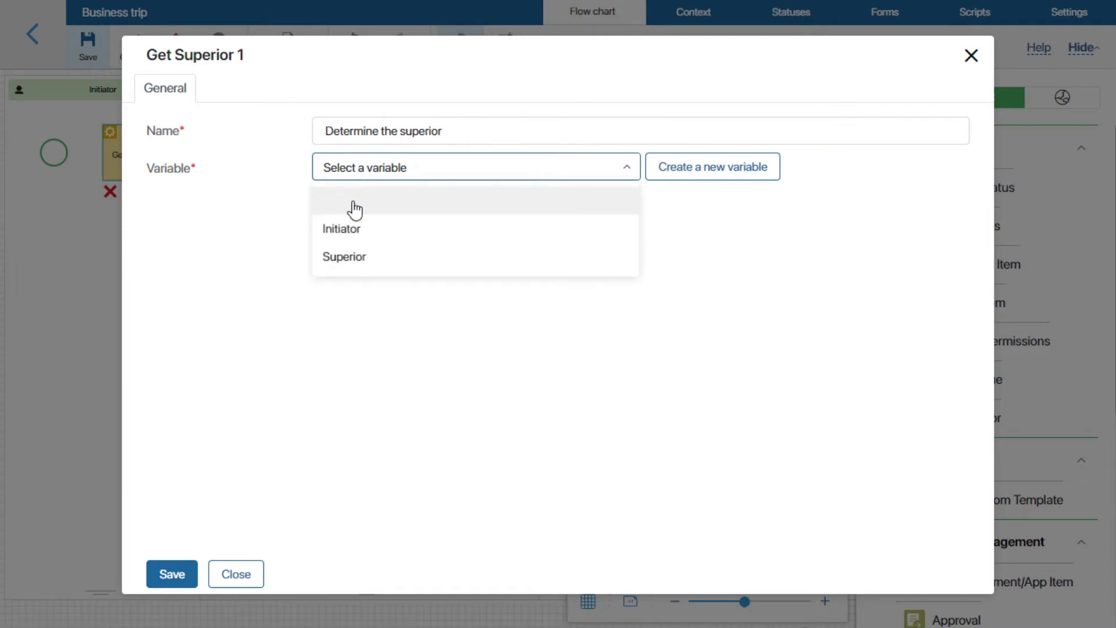
pyautogui.click(351, 255)
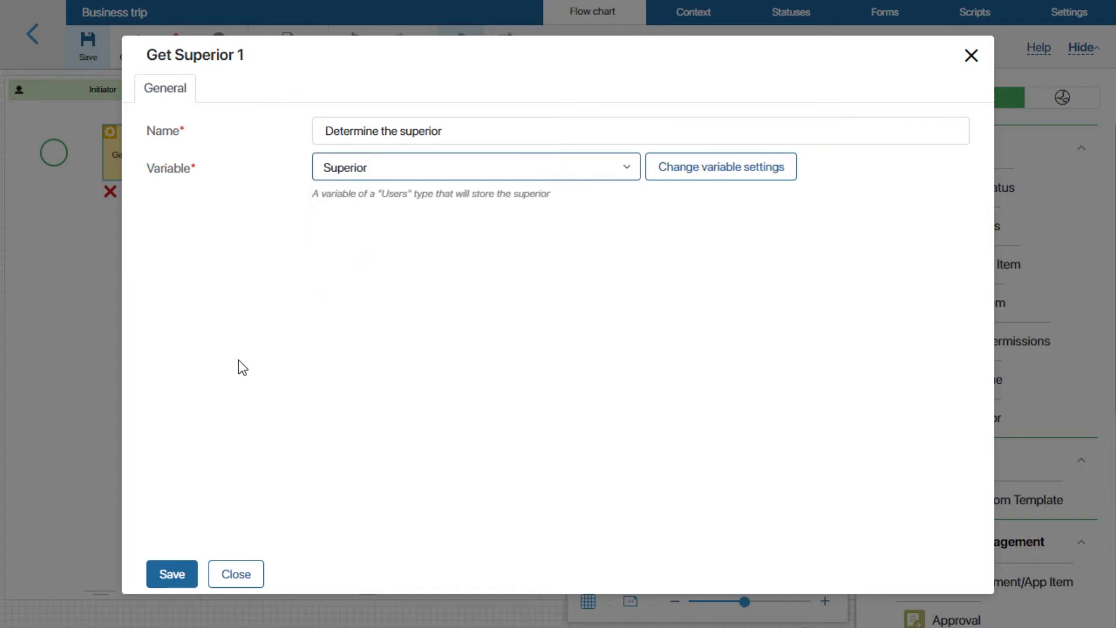
pyautogui.click(156, 579)
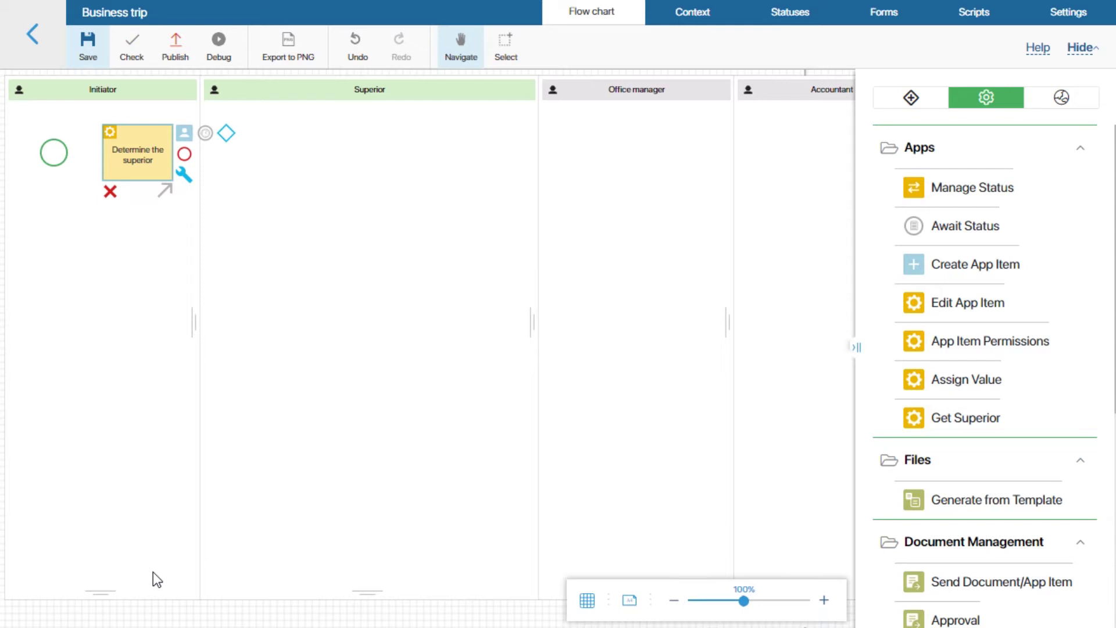
# - Add a Task activity at the start of the Superior swimlane and name it "Approve the business trip"
pyautogui.click(911, 97)
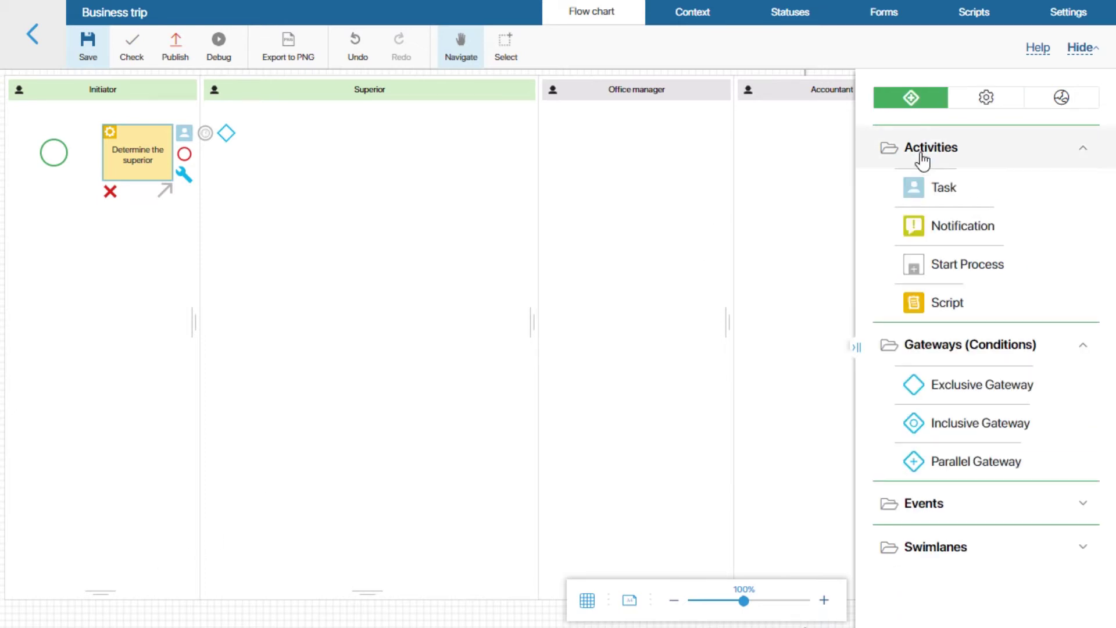
pyautogui.moveTo(942, 187); pyautogui.dragTo(259, 155)
pyautogui.click(263, 153)
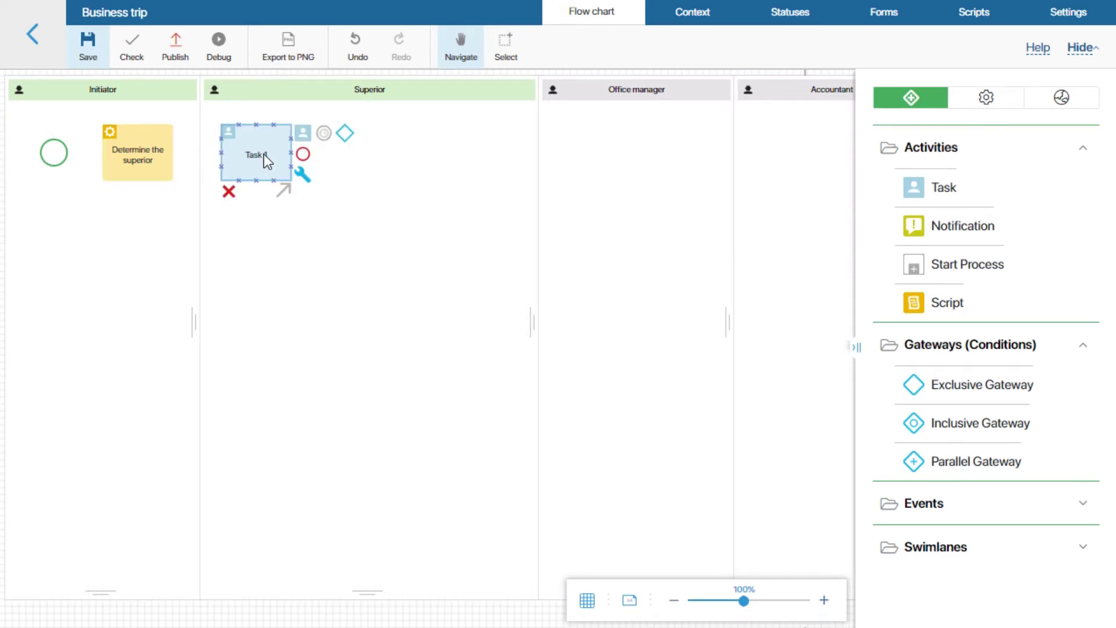
pyautogui.doubleClick(264, 153)
pyautogui.hotkey('ctrl', 'a')
pyautogui.write('Approve the business trip')
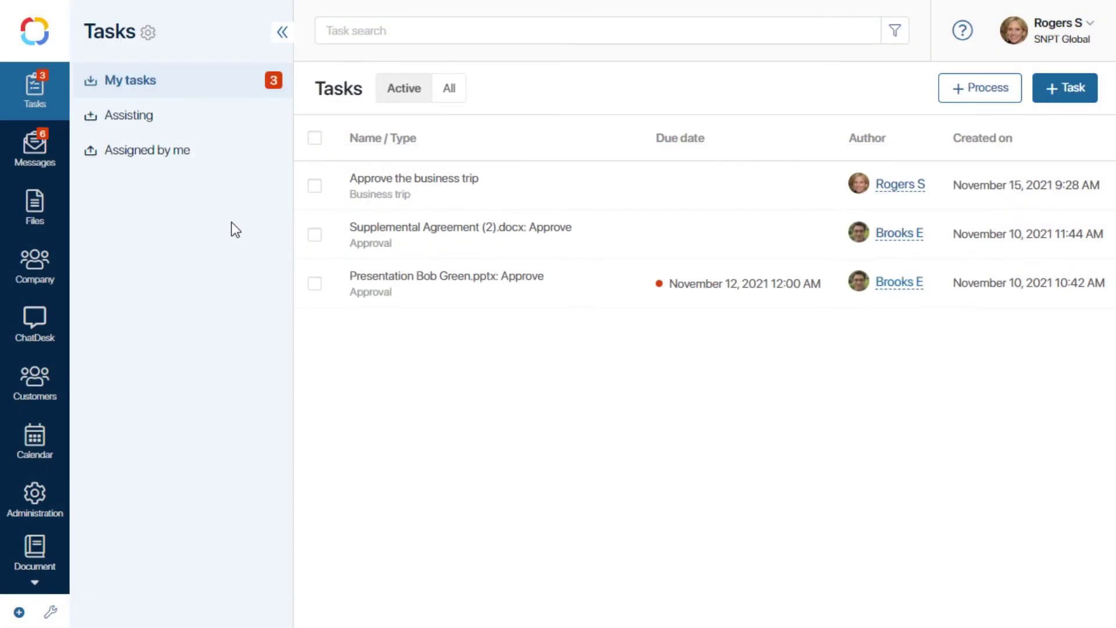
# - Open the "Approve the business trip" task from the list of active tasks
pyautogui.click(400, 187)
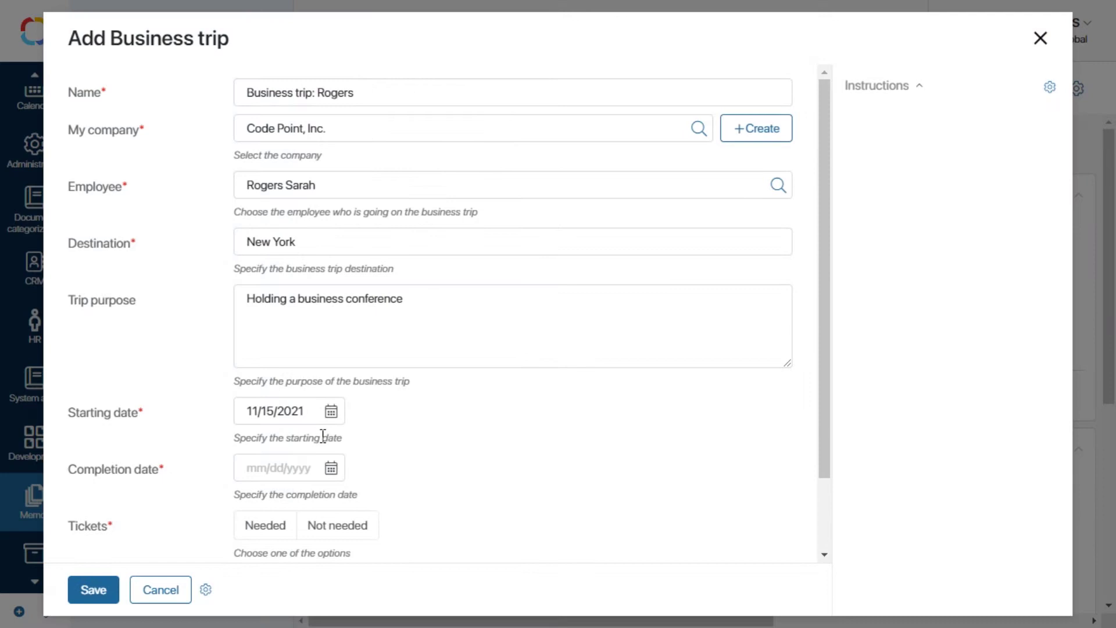
# - In the new business trip form, set the completion date to 11/18/2021 and mark tickets as Needed
pyautogui.click(331, 468)
pyautogui.click(391, 345)
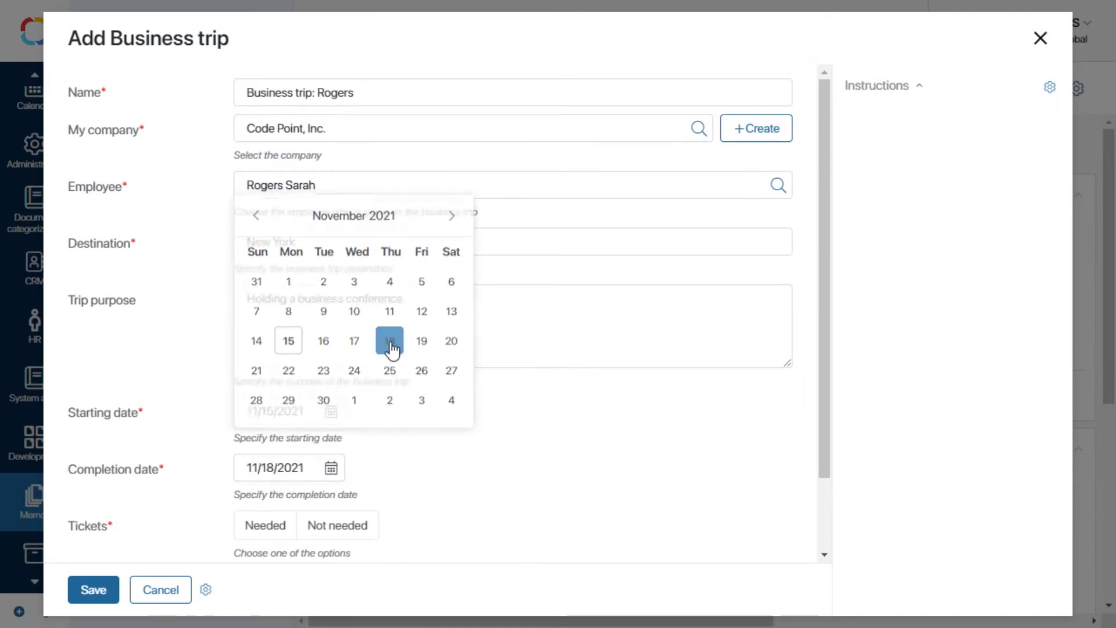
pyautogui.scroll(-2, 294, 389)
pyautogui.click(264, 439)
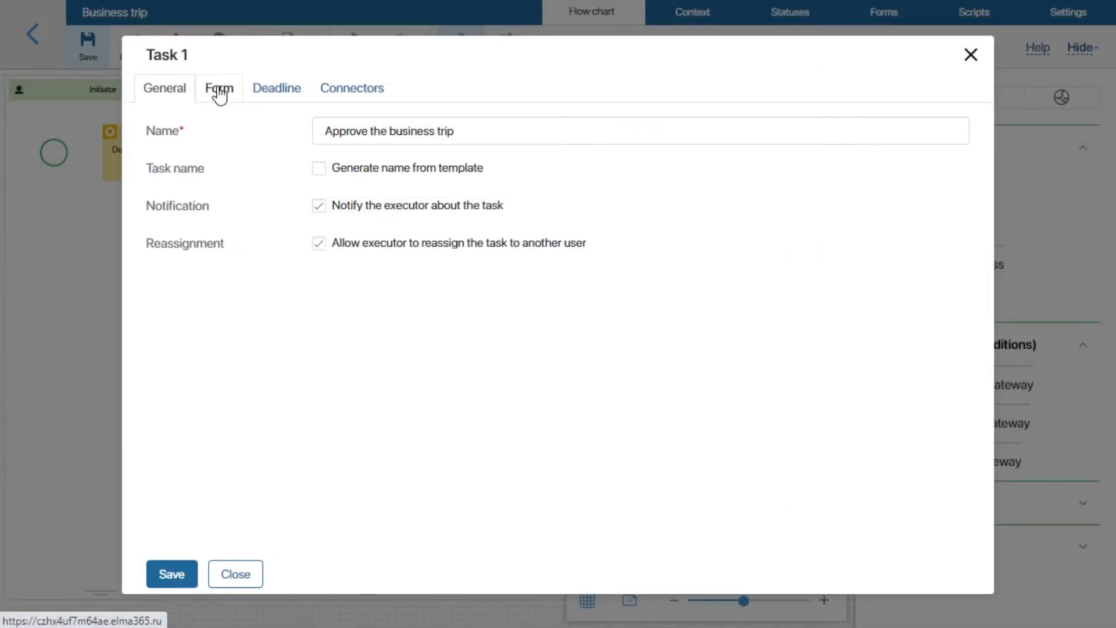
# - Place the Business trip property on the "Approve the business trip" task form and open its nested properties for configuration
pyautogui.click(220, 93)
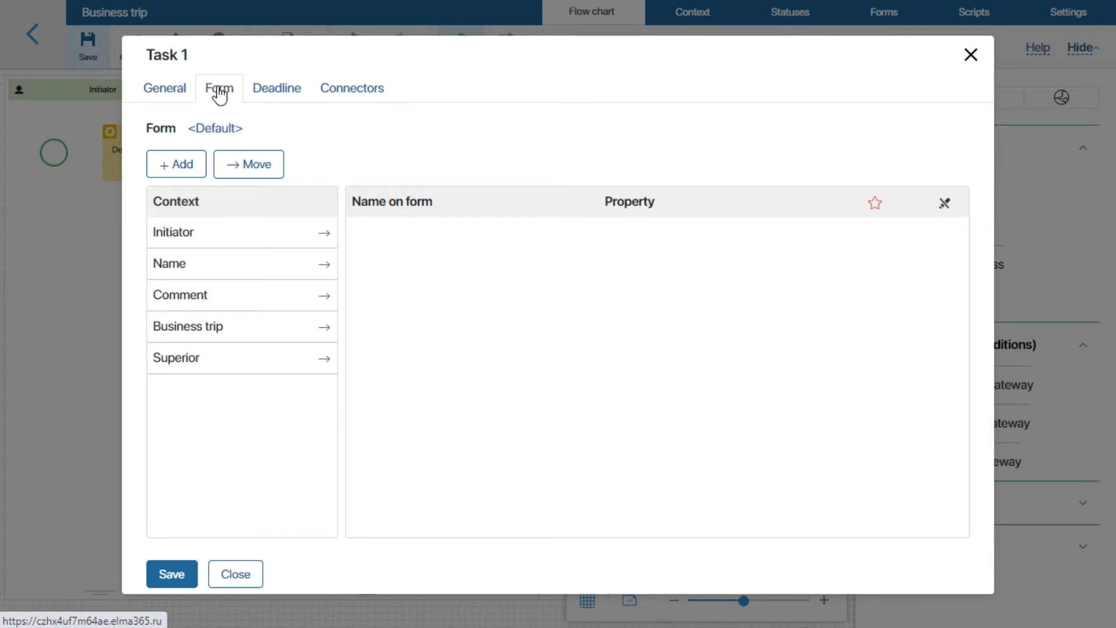
pyautogui.click(329, 330)
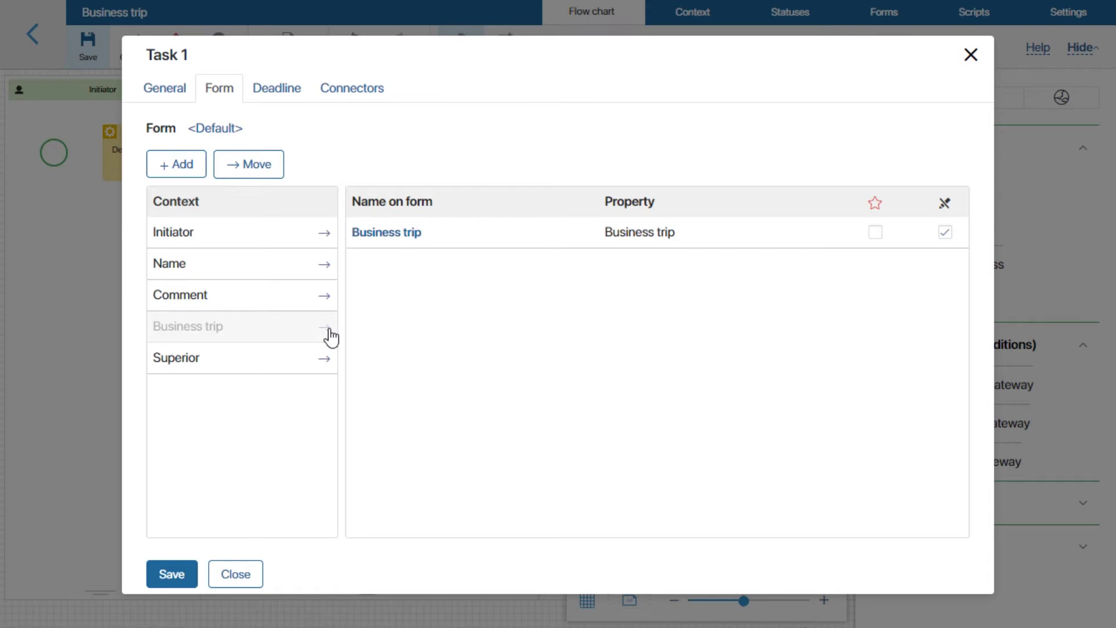
pyautogui.click(385, 235)
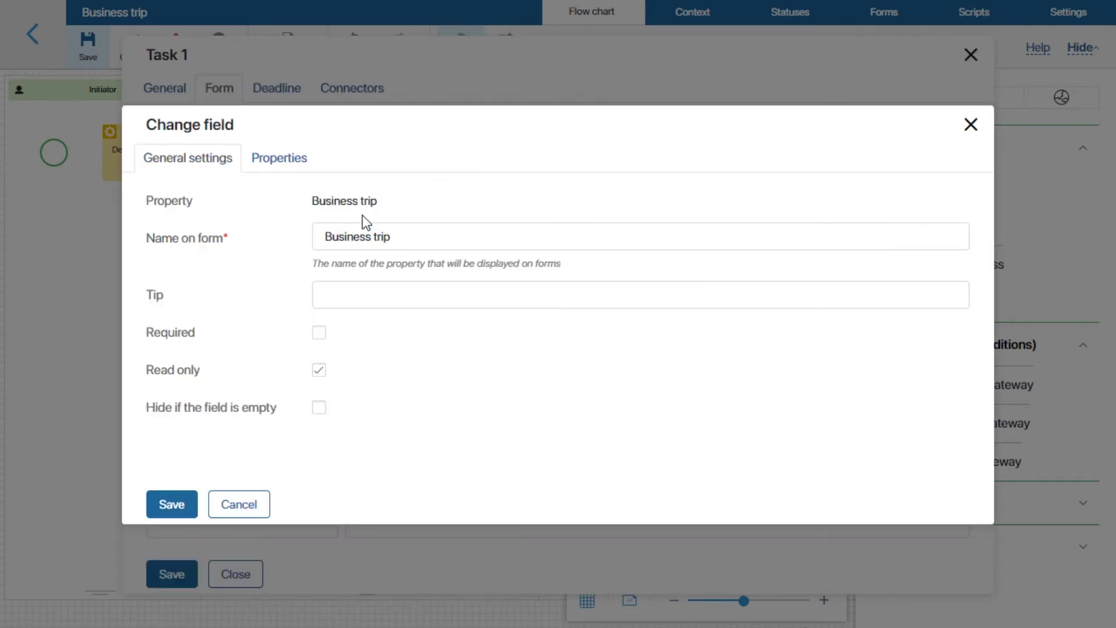
pyautogui.click(274, 165)
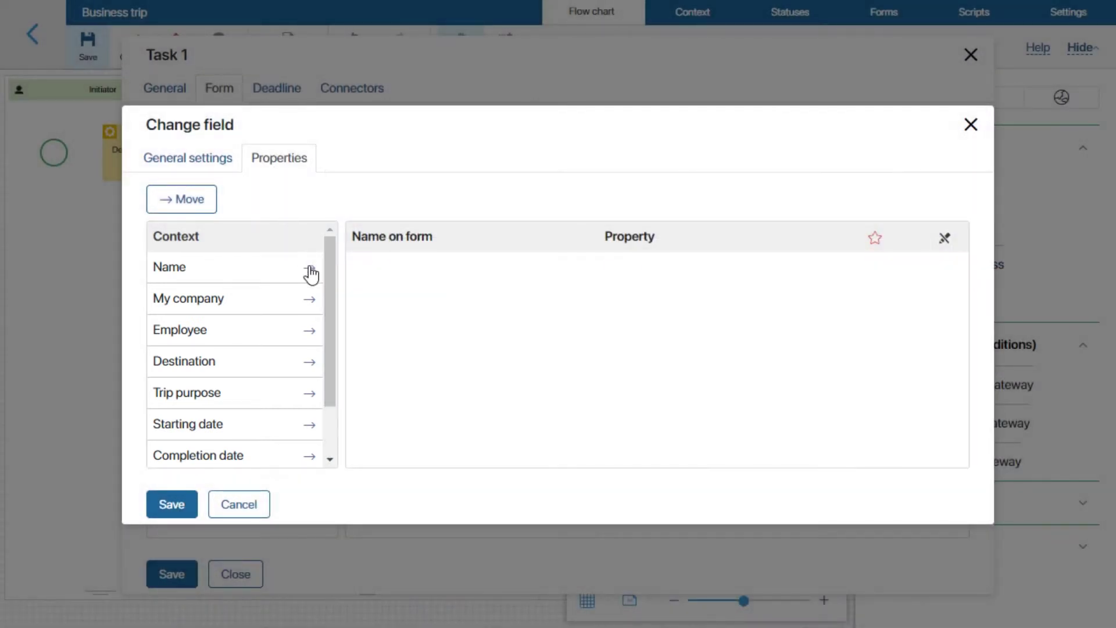
# - Display Name, My company, Employee, Destination, Trip purpose, Starting date, Completion date and Tickets within the Business trip field
pyautogui.click(309, 269)
pyautogui.click(313, 301)
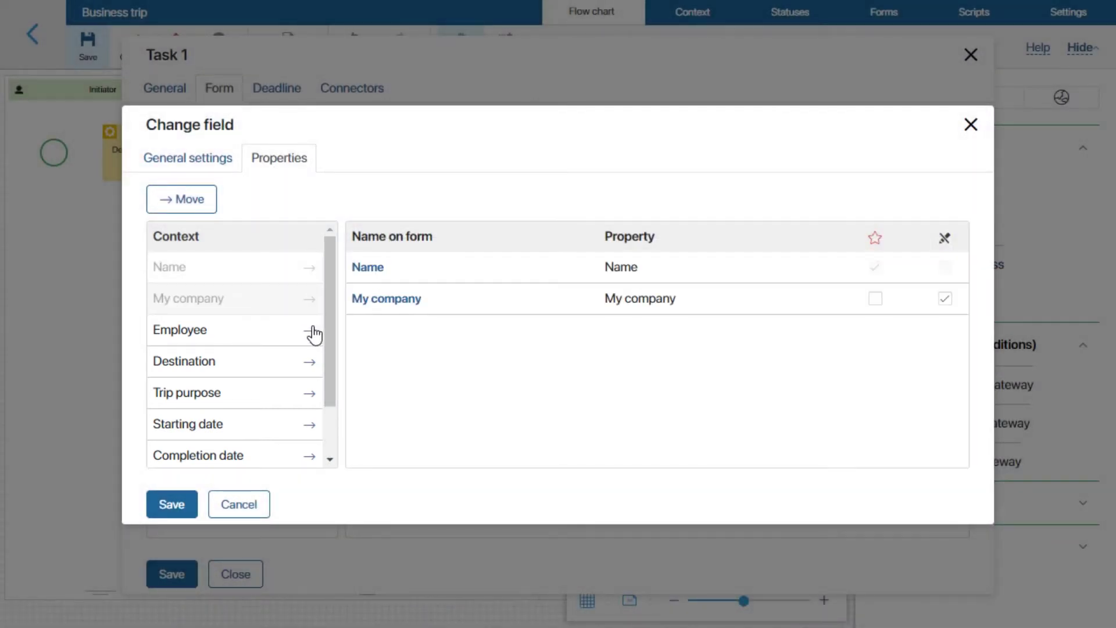
pyautogui.click(312, 330)
pyautogui.click(312, 362)
pyautogui.click(312, 394)
pyautogui.click(312, 424)
pyautogui.scroll(-1, 314, 417)
pyautogui.click(314, 417)
pyautogui.click(313, 421)
# - Make Employee, Destination, Trip purpose, Starting date, Completion date and Tickets read-only, then save the field and the task settings
pyautogui.click(930, 329)
pyautogui.click(930, 361)
pyautogui.click(930, 392)
pyautogui.click(930, 424)
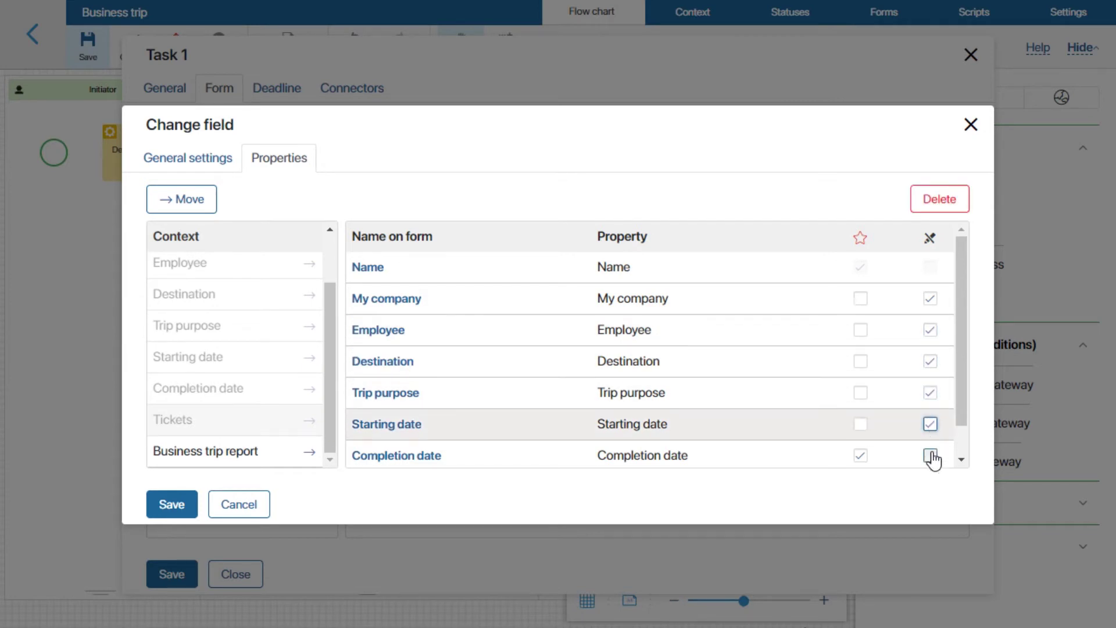
pyautogui.scroll(-1, 929, 459)
pyautogui.click(930, 420)
pyautogui.click(930, 451)
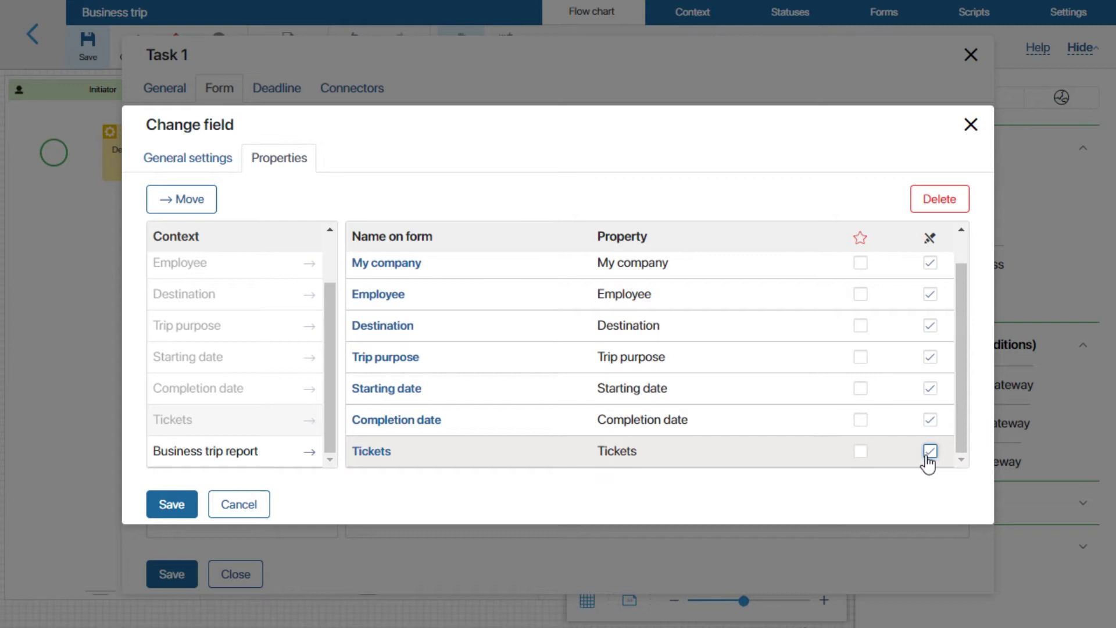
pyautogui.click(170, 512)
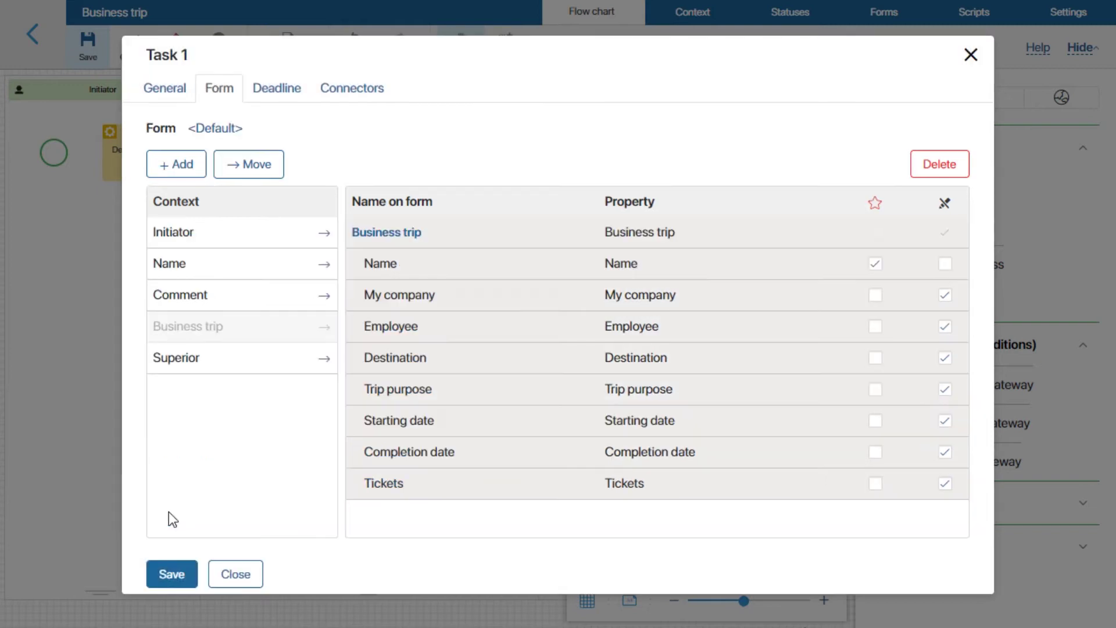
pyautogui.click(169, 568)
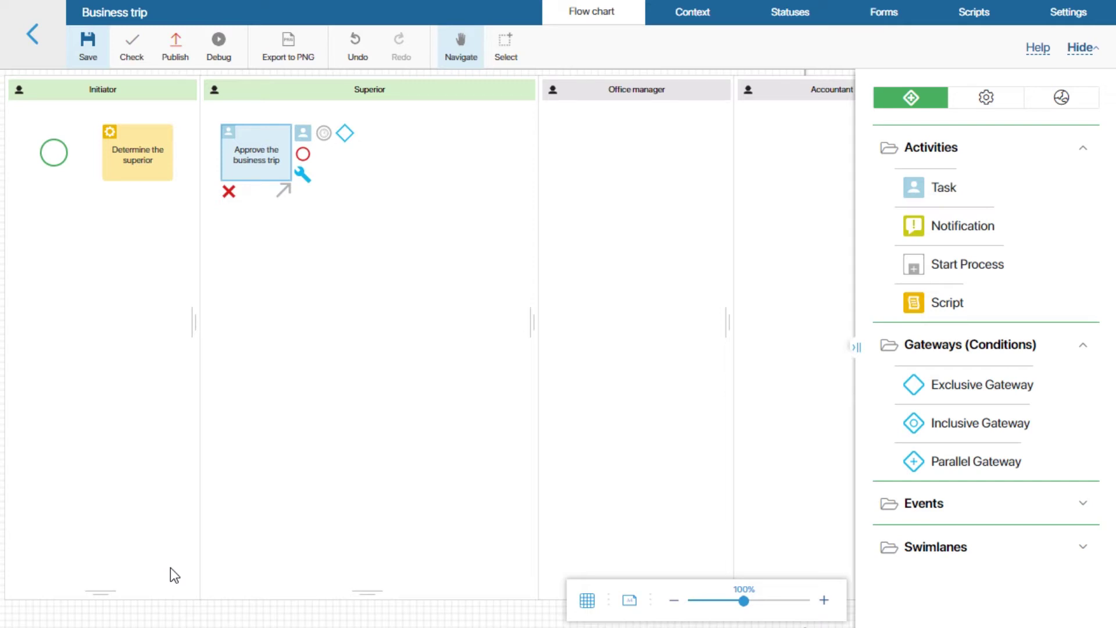
# - Add a Status field to the process with the statuses Pending approval, Approved, Active, Declined and Closed
pyautogui.click(803, 29)
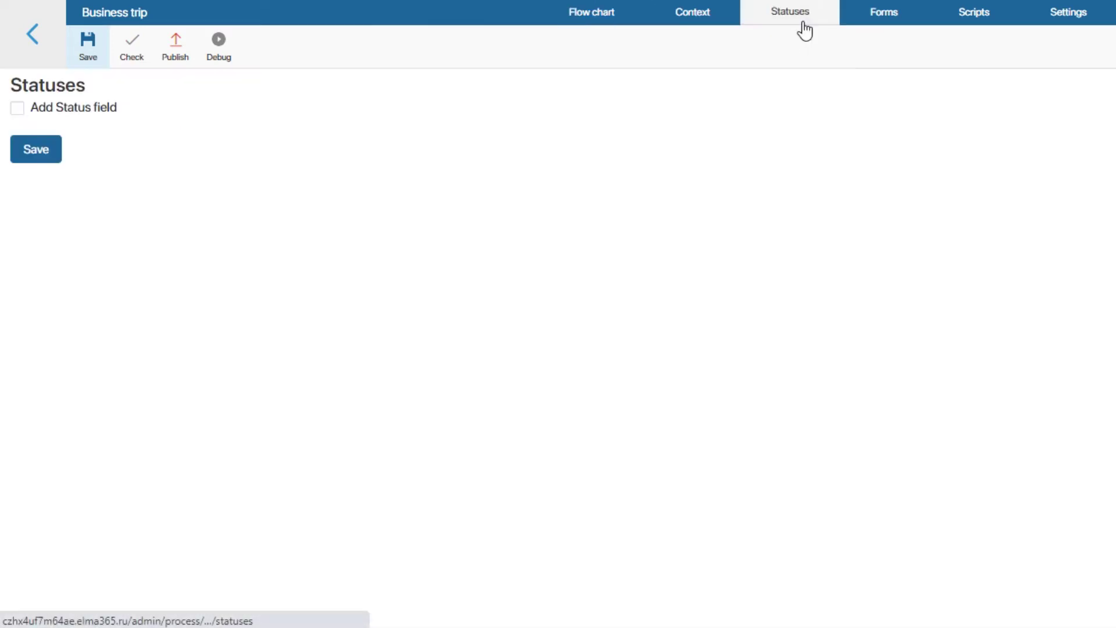
pyautogui.click(17, 109)
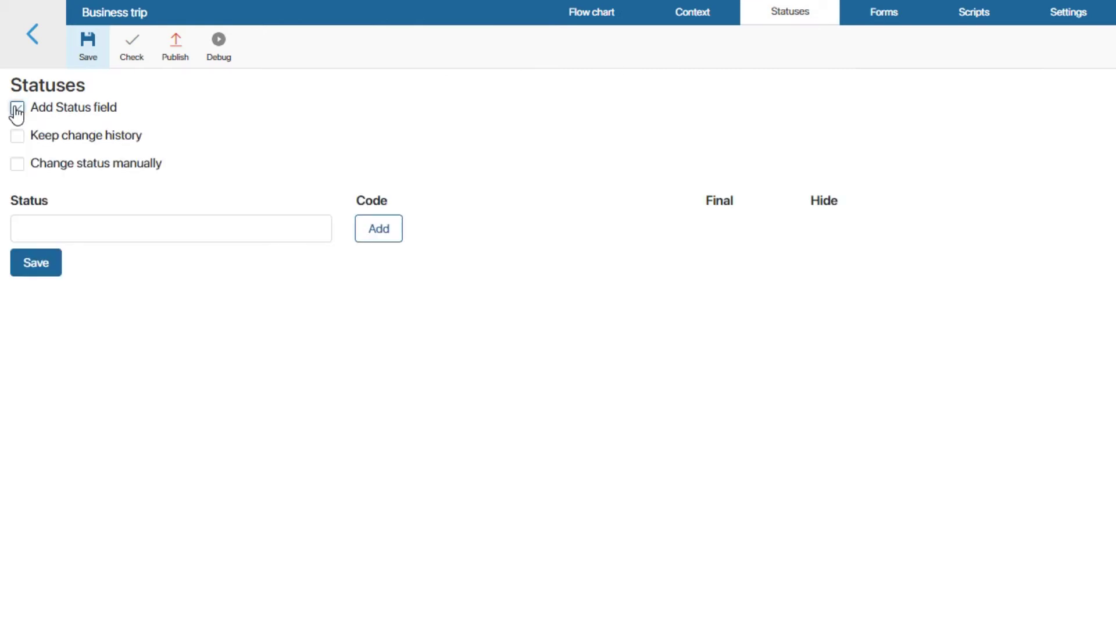
pyautogui.click(97, 227)
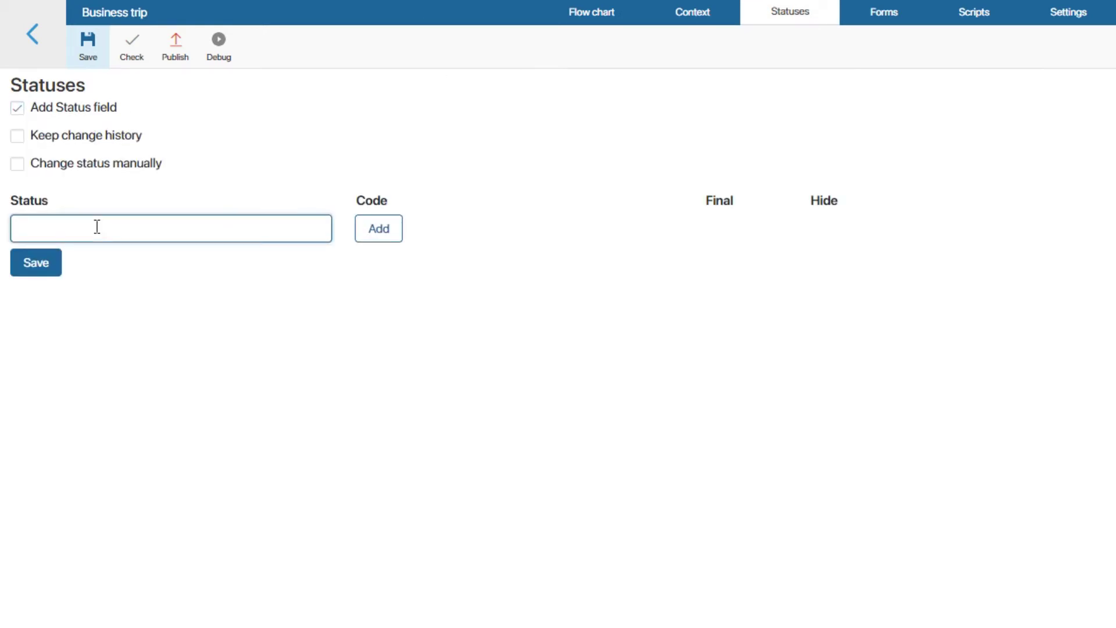
pyautogui.write('Pending approval')
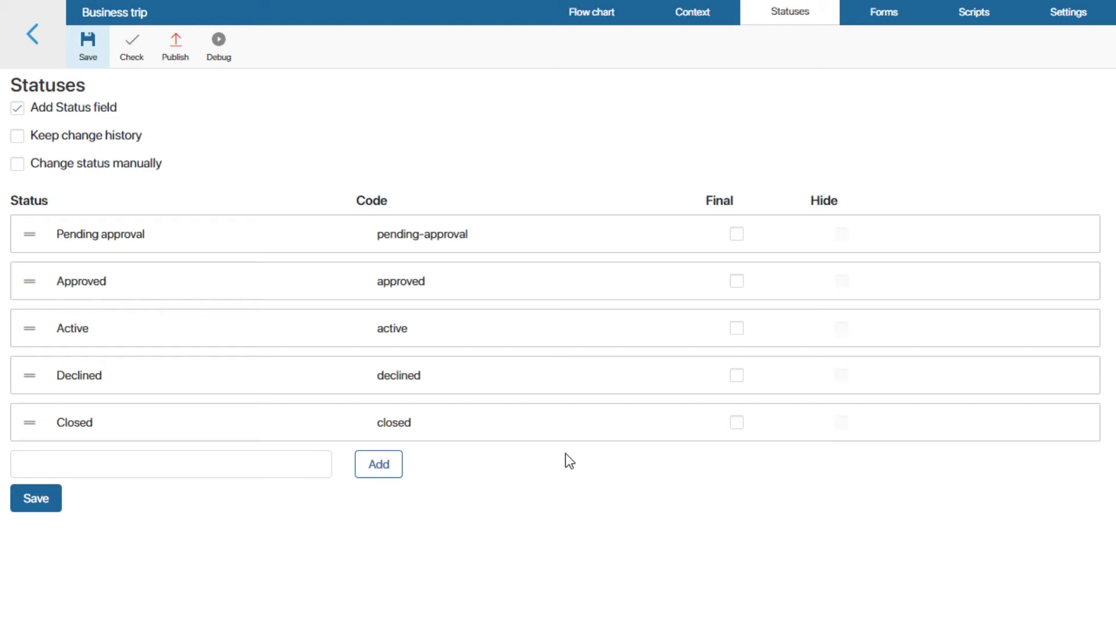
# - Mark the Declined and Closed statuses as final and save the status settings
pyautogui.click(737, 375)
pyautogui.click(736, 423)
pyautogui.click(33, 501)
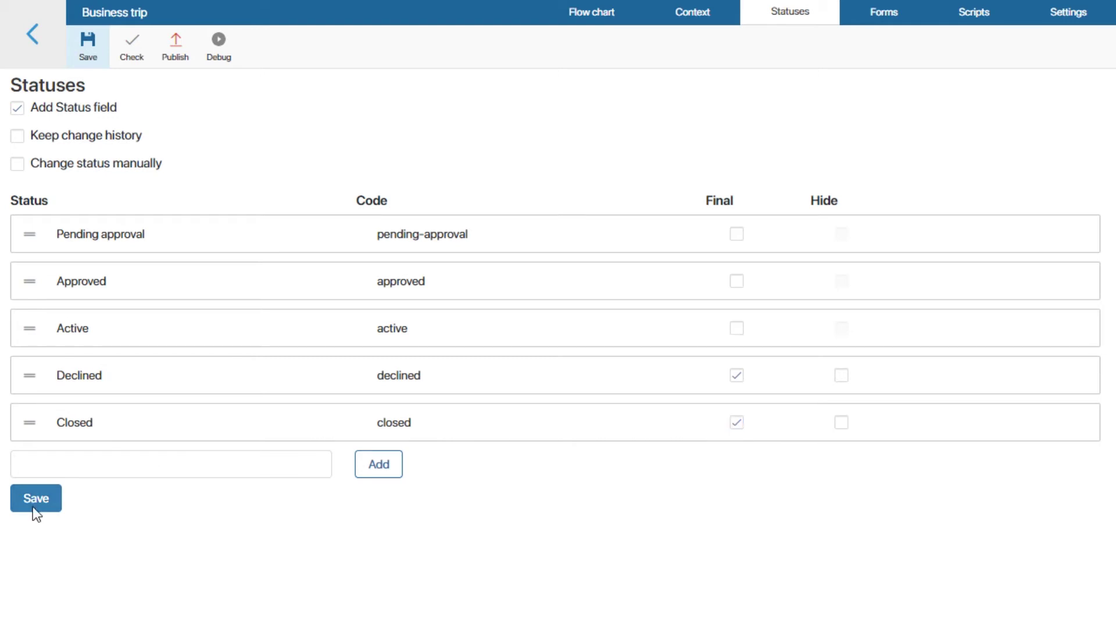
# - Add two Manage Status activities to the Superior swimlane on the flow chart, one beside and one below the approval task
pyautogui.click(592, 15)
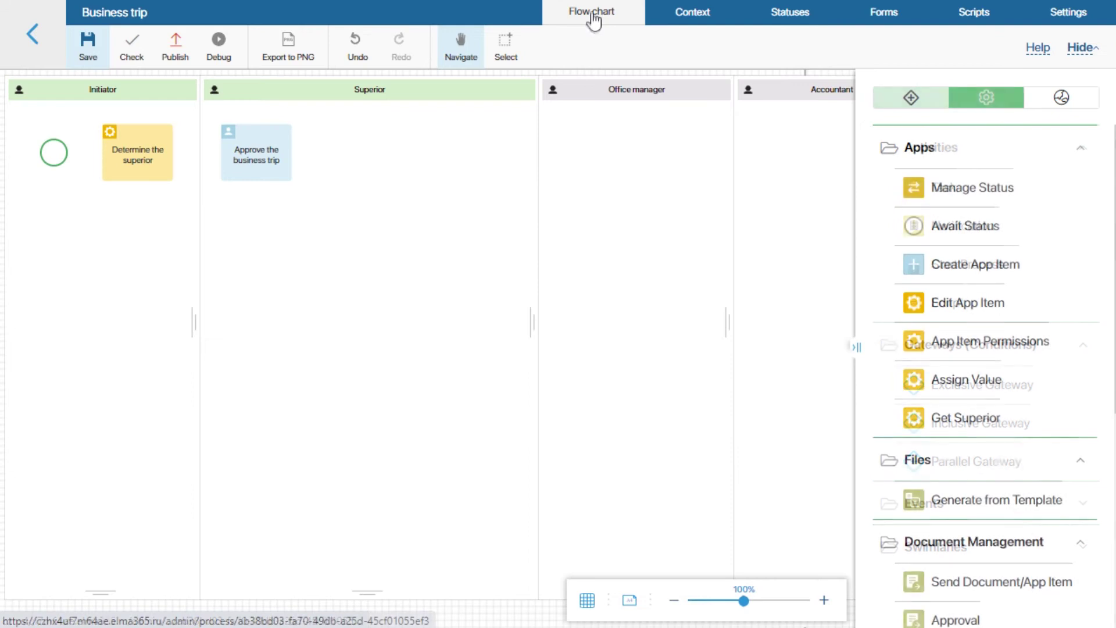
pyautogui.moveTo(966, 189); pyautogui.dragTo(366, 150)
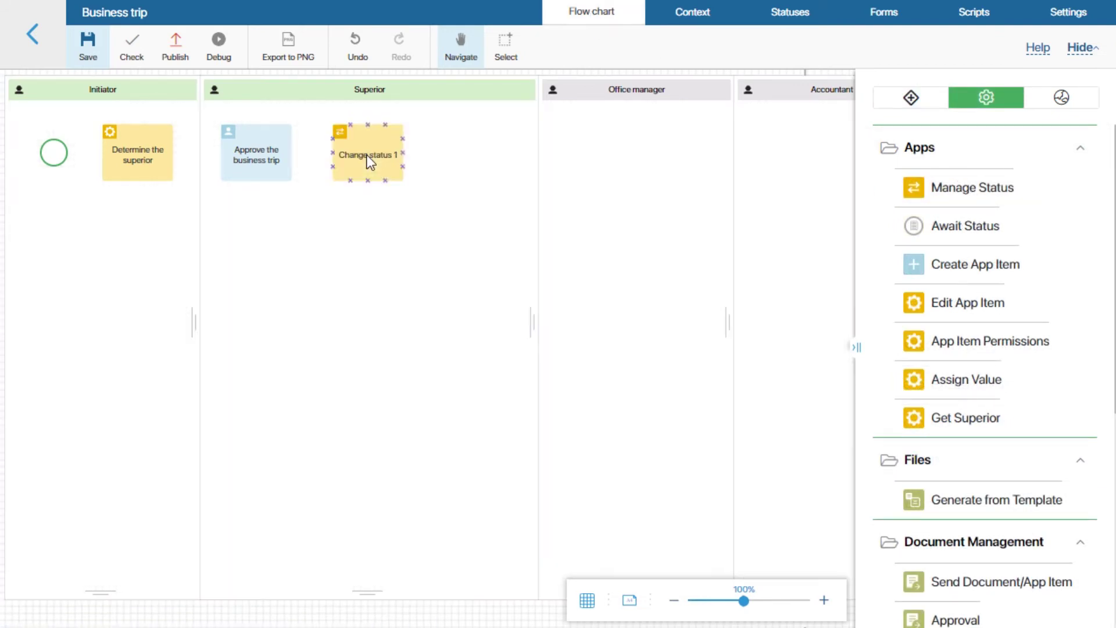
pyautogui.moveTo(974, 193); pyautogui.dragTo(256, 243)
# - Configure the status activity beside the approval task to set the Business trip status to Approved, and save it
pyautogui.doubleClick(378, 153)
pyautogui.click(413, 206)
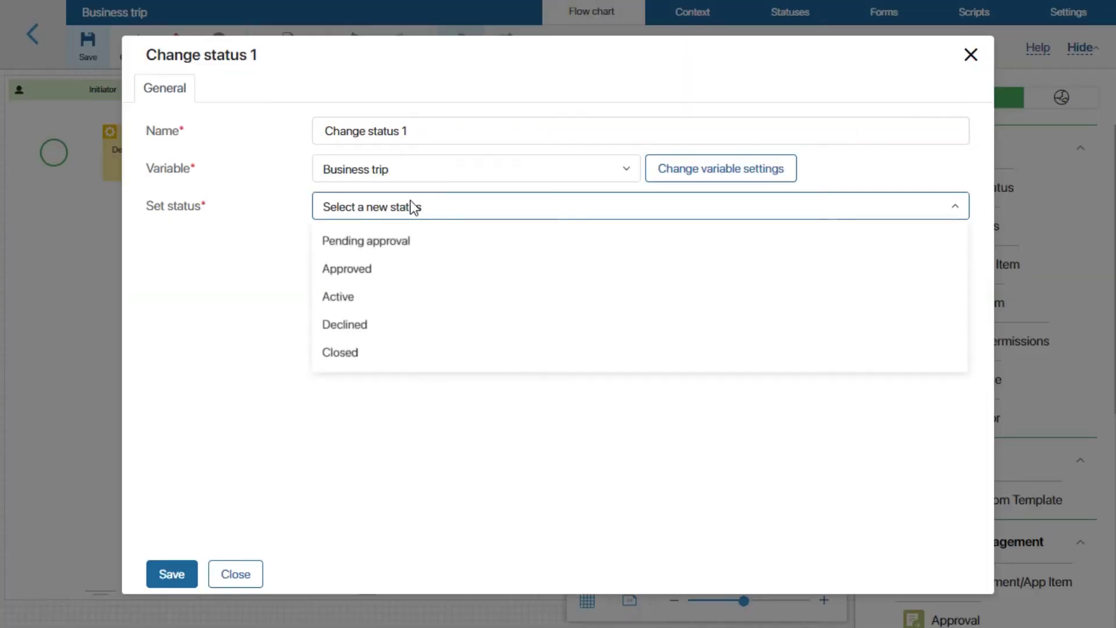
pyautogui.click(385, 272)
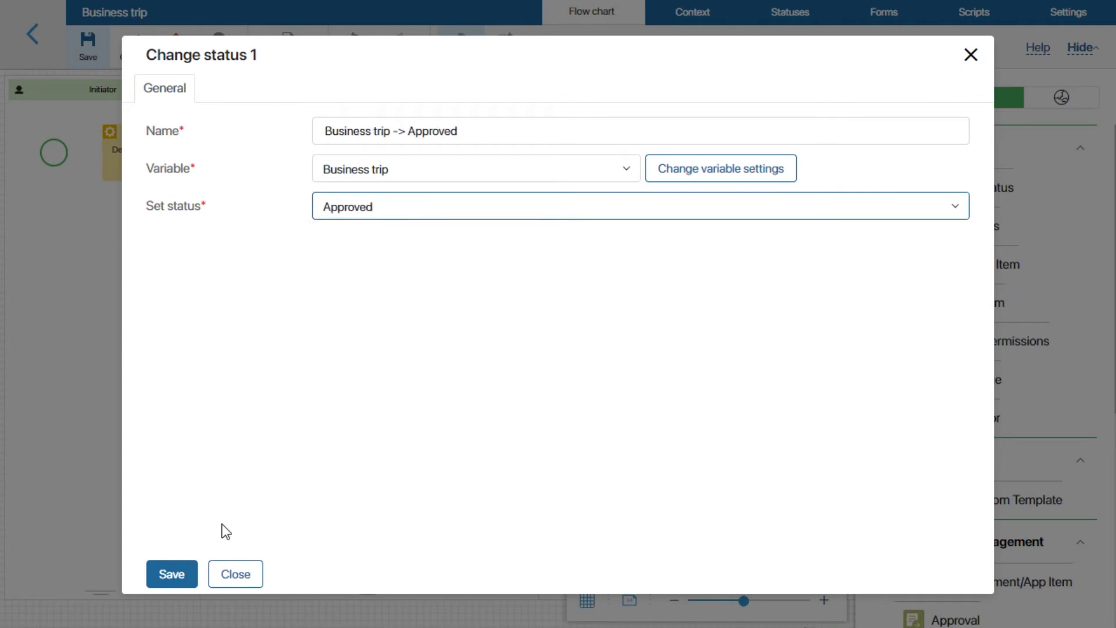
pyautogui.click(177, 577)
# - Configure the status activity below the approval task to set the Business trip status to Declined, and save it
pyautogui.doubleClick(253, 239)
pyautogui.click(391, 216)
pyautogui.click(356, 325)
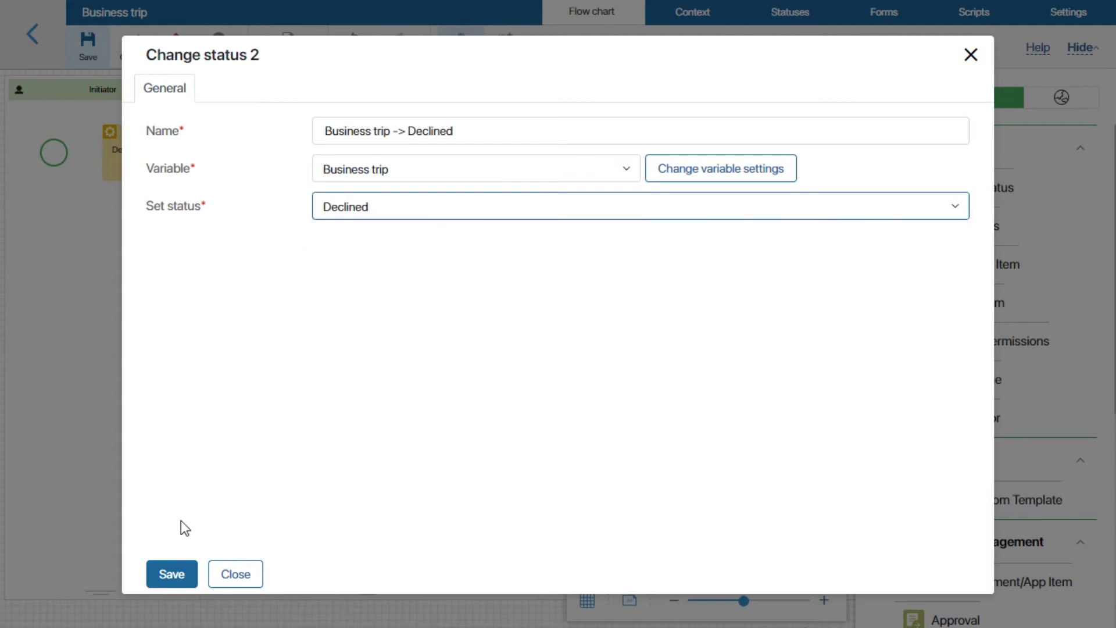
pyautogui.click(170, 578)
# - Connect the start event to Determine the superior, that to the approval task, and the approval task to both status activities
pyautogui.moveTo(291, 156); pyautogui.dragTo(335, 149)
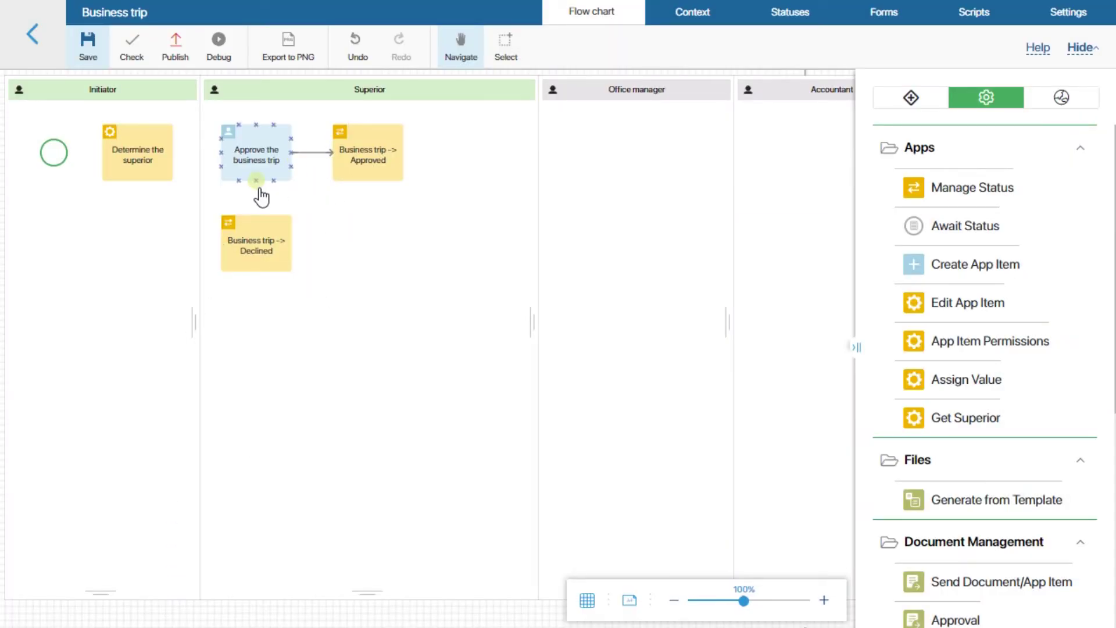
pyautogui.moveTo(259, 215); pyautogui.dragTo(258, 215)
pyautogui.moveTo(173, 154); pyautogui.dragTo(222, 153)
pyautogui.moveTo(67, 154); pyautogui.dragTo(104, 161)
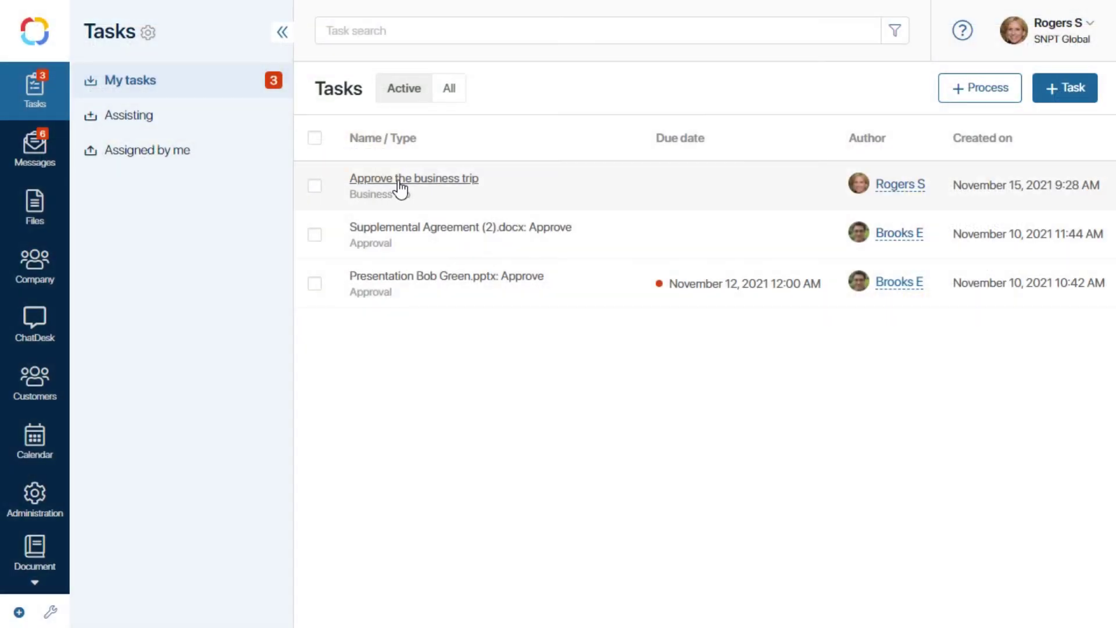
# - Open the "Approve the business trip" task from the active tasks to view its form
pyautogui.click(397, 180)
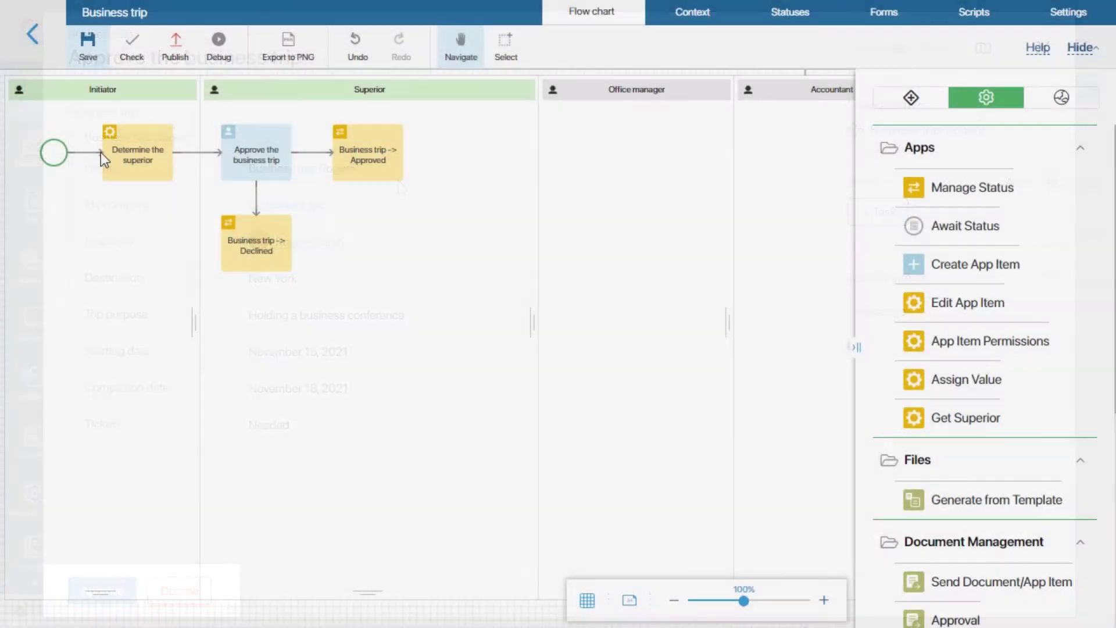
# - In the approval task's connectors, rename the one leading to the Declined status "Decline" and set its transition button color to Red
pyautogui.doubleClick(255, 151)
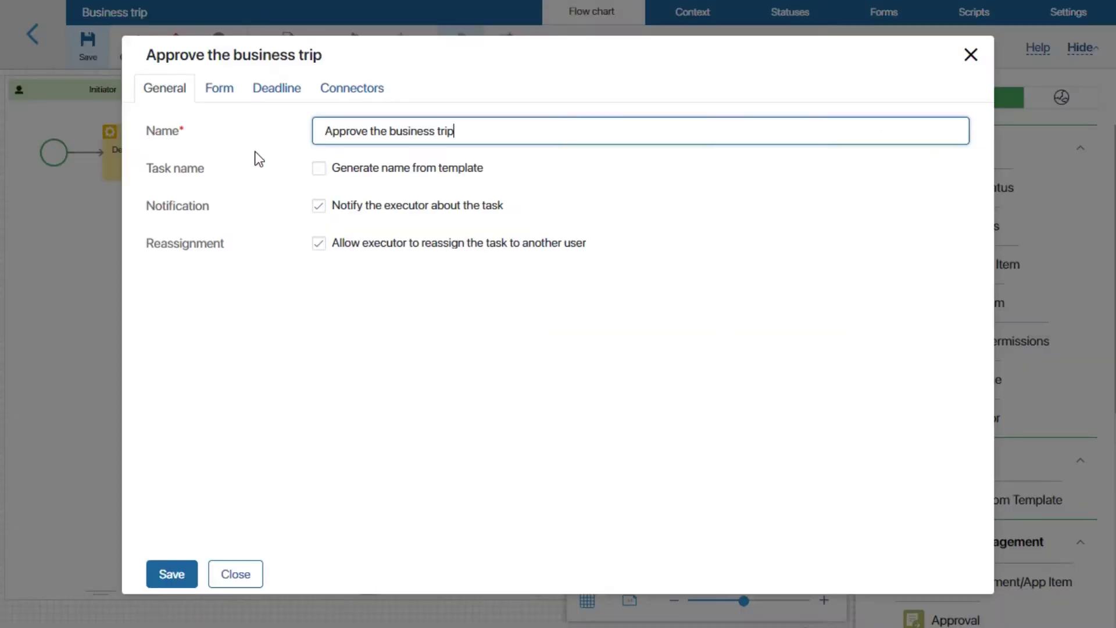
pyautogui.click(361, 93)
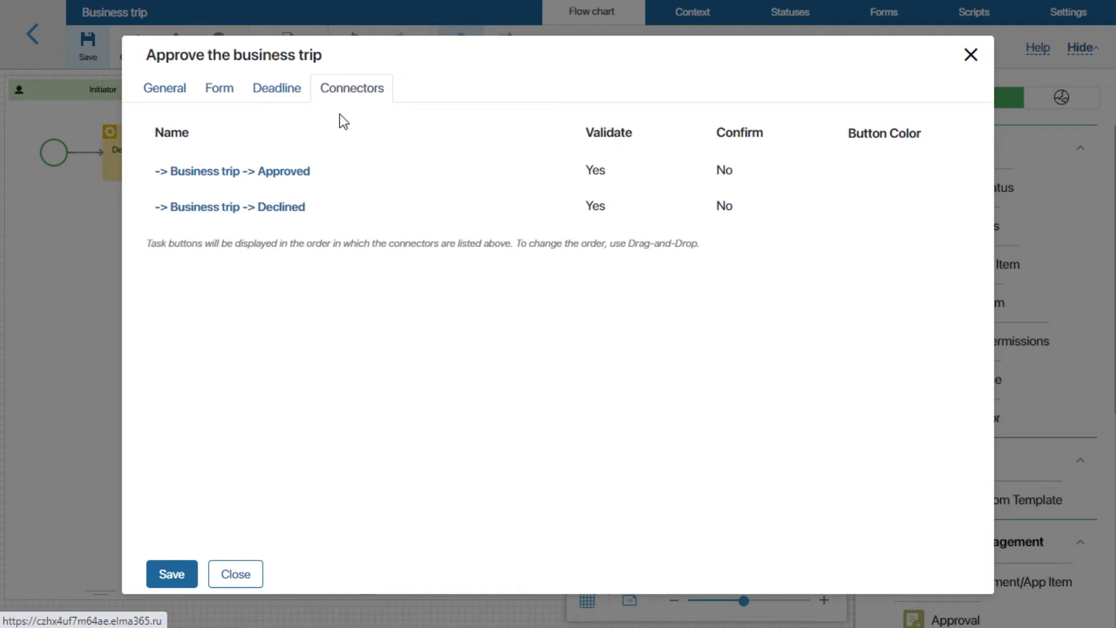
pyautogui.click(289, 207)
pyautogui.write('Decline')
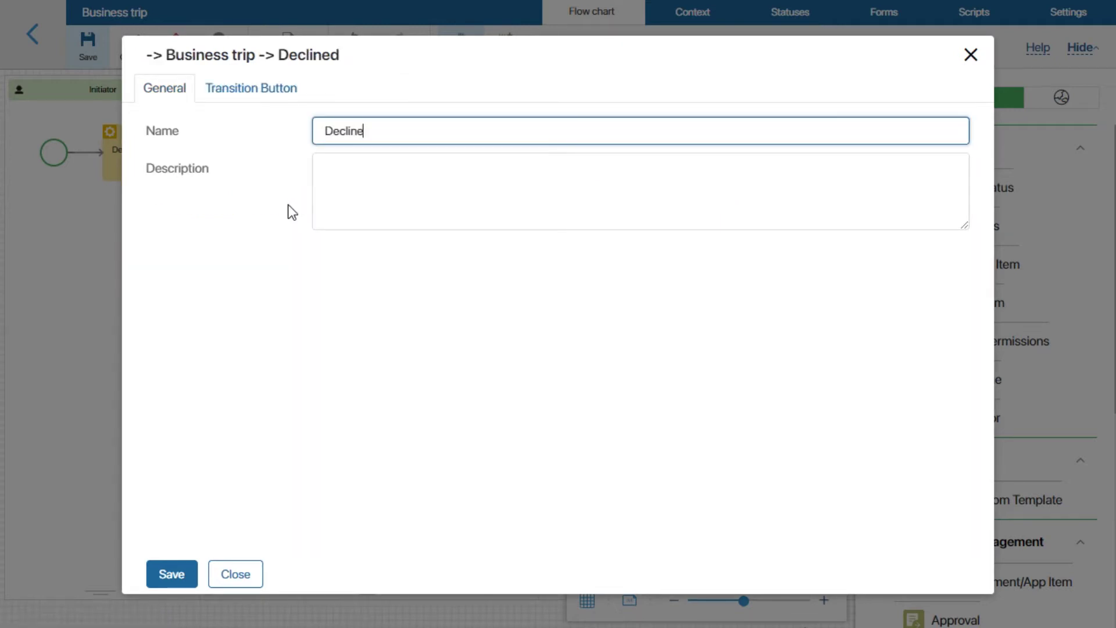
pyautogui.click(259, 97)
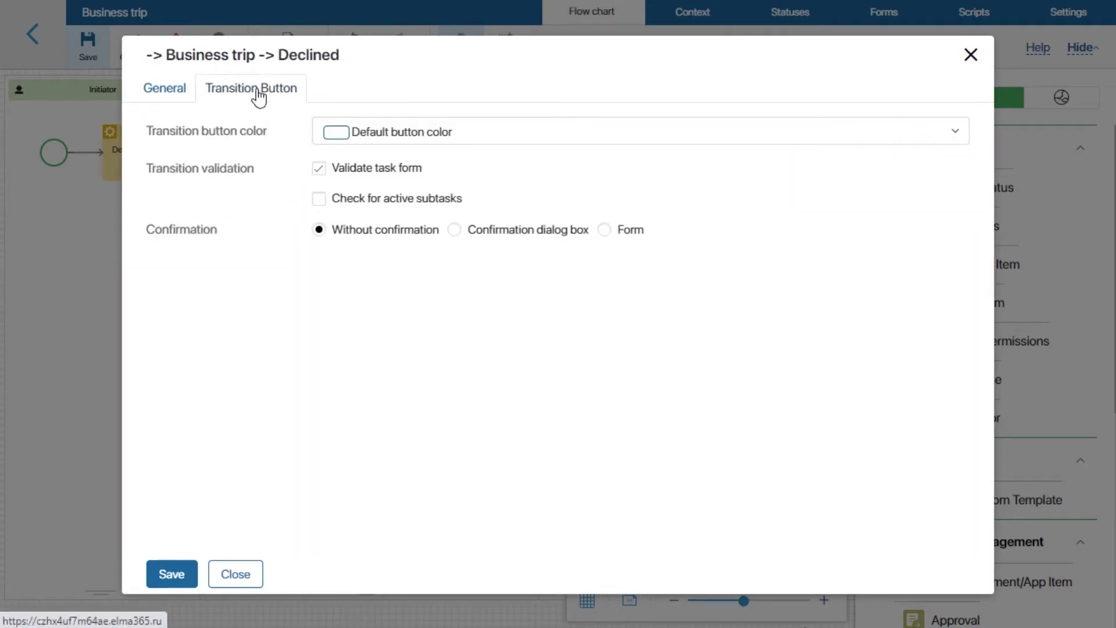
pyautogui.click(451, 129)
pyautogui.click(398, 222)
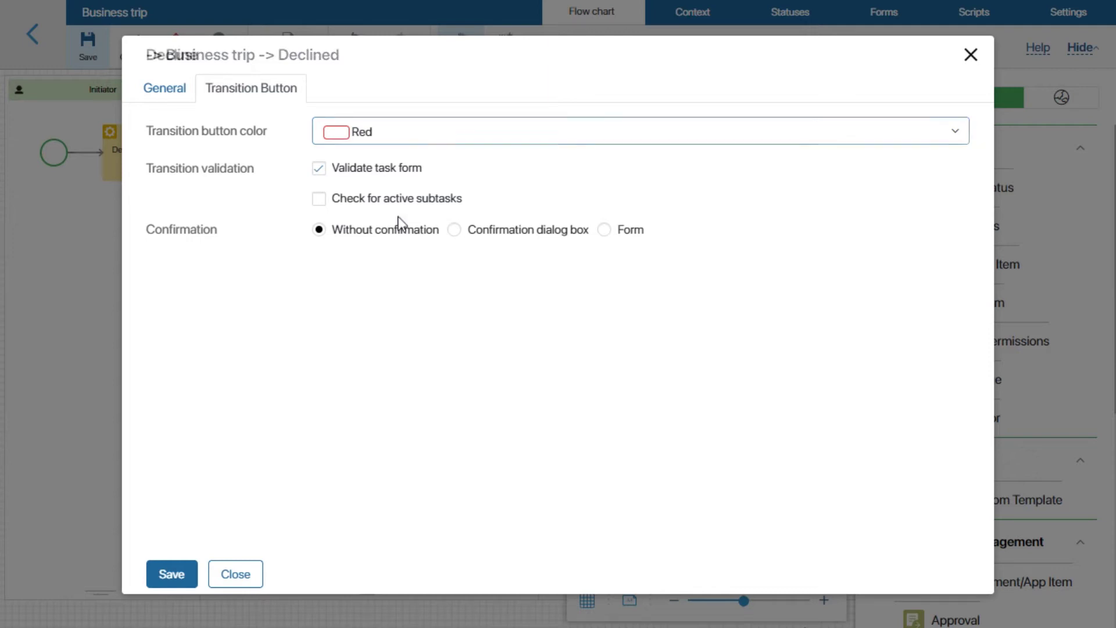
# - Require a confirmation form for the Decline connector, place the Comment property on it, and save the connector
pyautogui.click(604, 230)
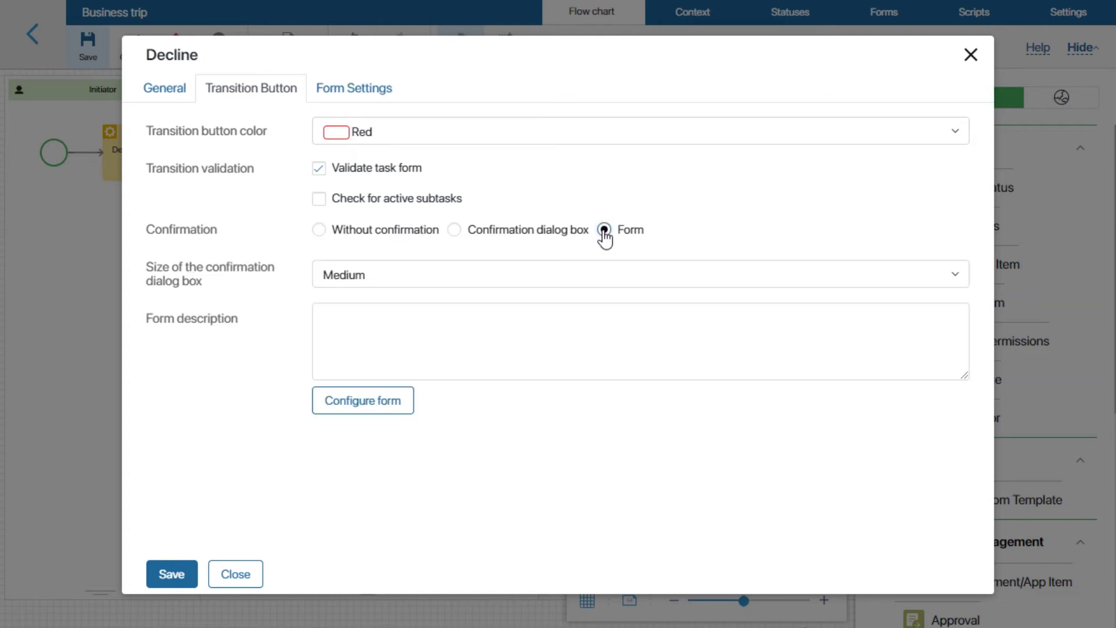
pyautogui.click(379, 402)
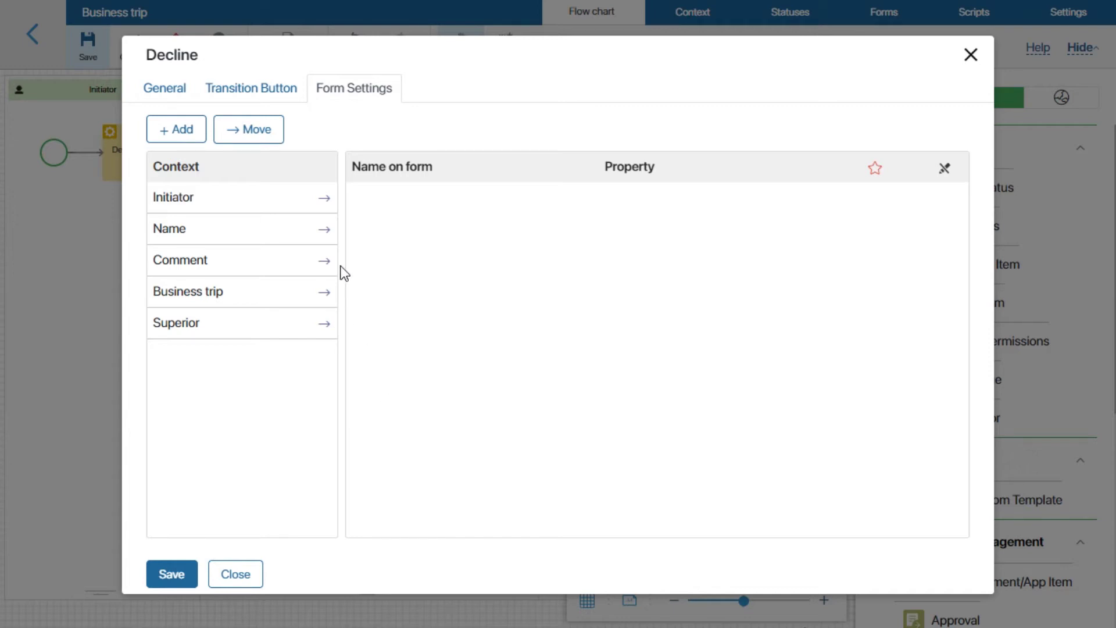
pyautogui.click(325, 262)
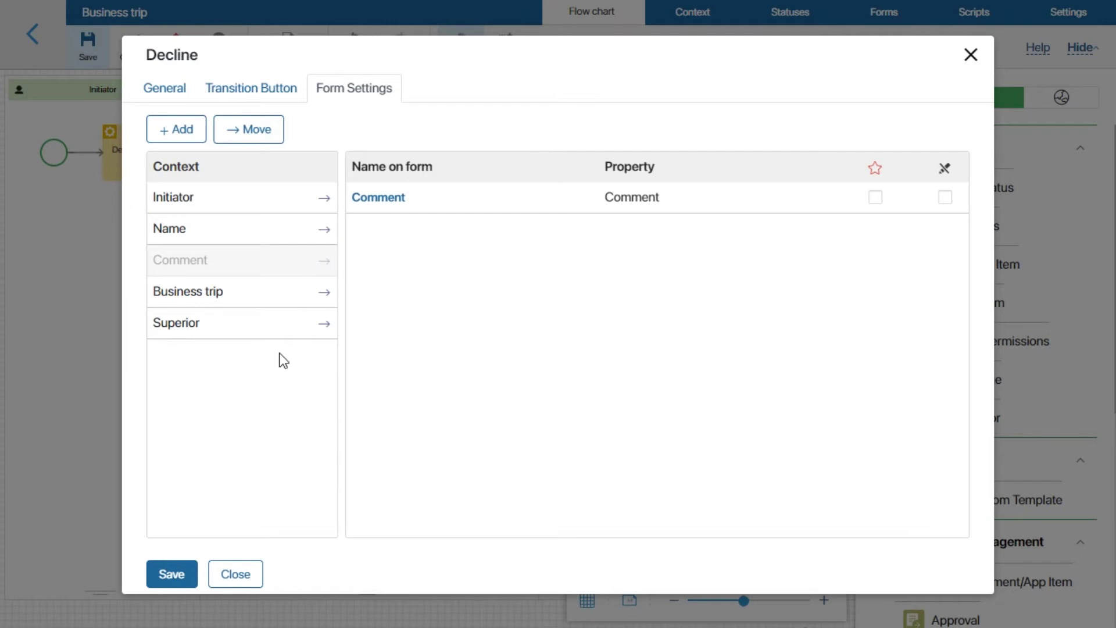
pyautogui.click(184, 577)
# - Rename the connector leading to the Approved status "Approve", set its transition button color to blue, and save the connector and task
pyautogui.click(273, 172)
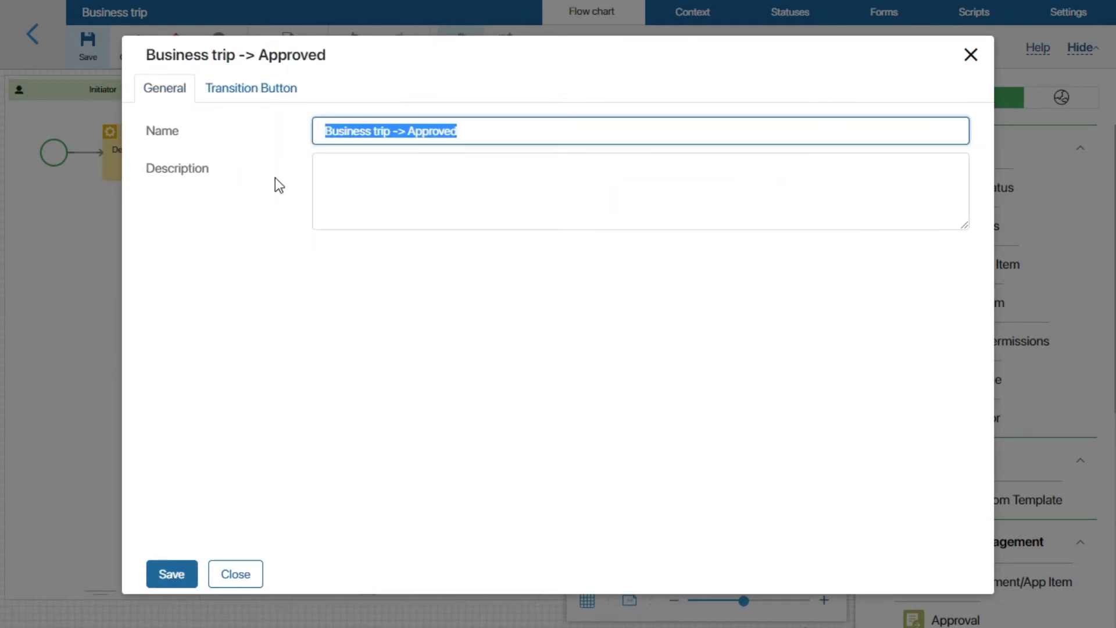
pyautogui.write('Approve')
pyautogui.click(263, 92)
pyautogui.click(406, 133)
pyautogui.click(378, 195)
pyautogui.click(175, 575)
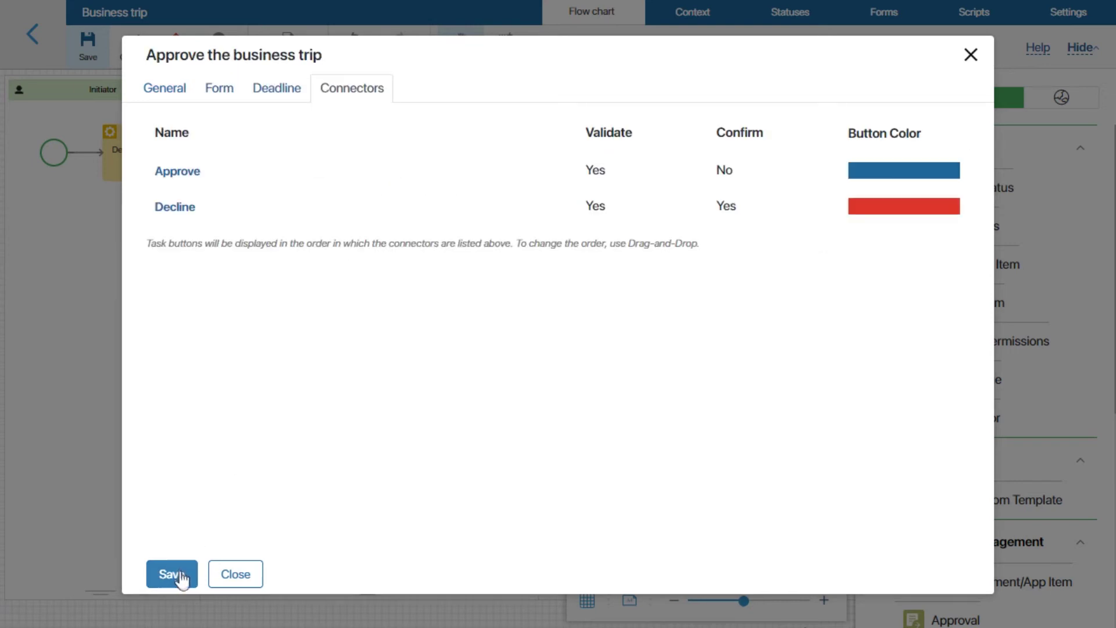
pyautogui.click(184, 578)
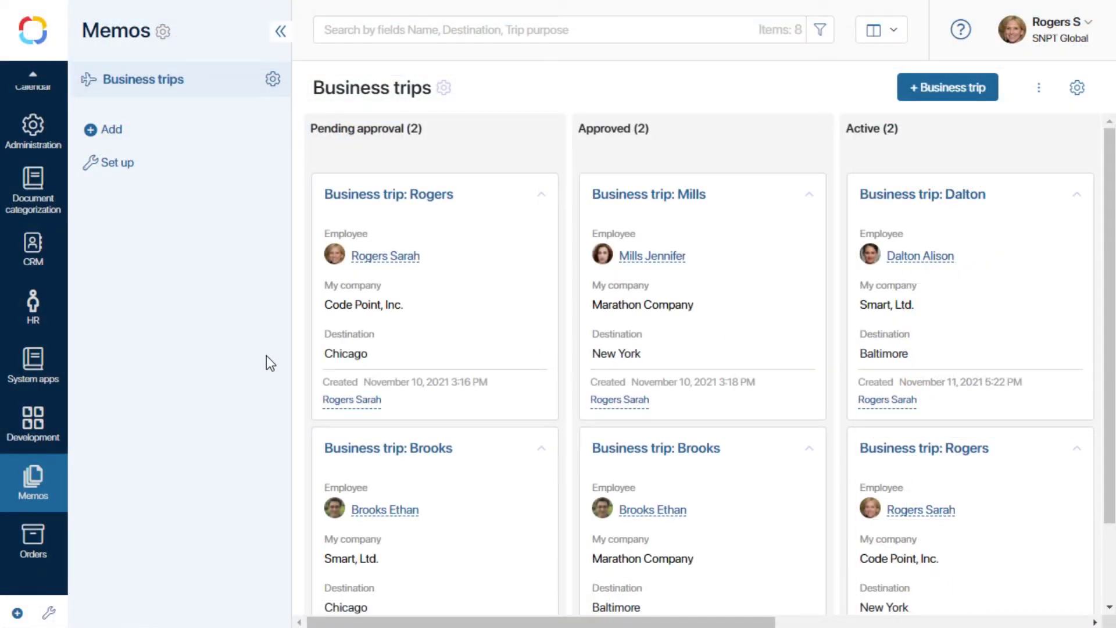
# - In the Business trips app's status field settings, hide the Declined and Closed statuses and save the configuration
pyautogui.moveTo(553, 621); pyautogui.dragTo(933, 579)
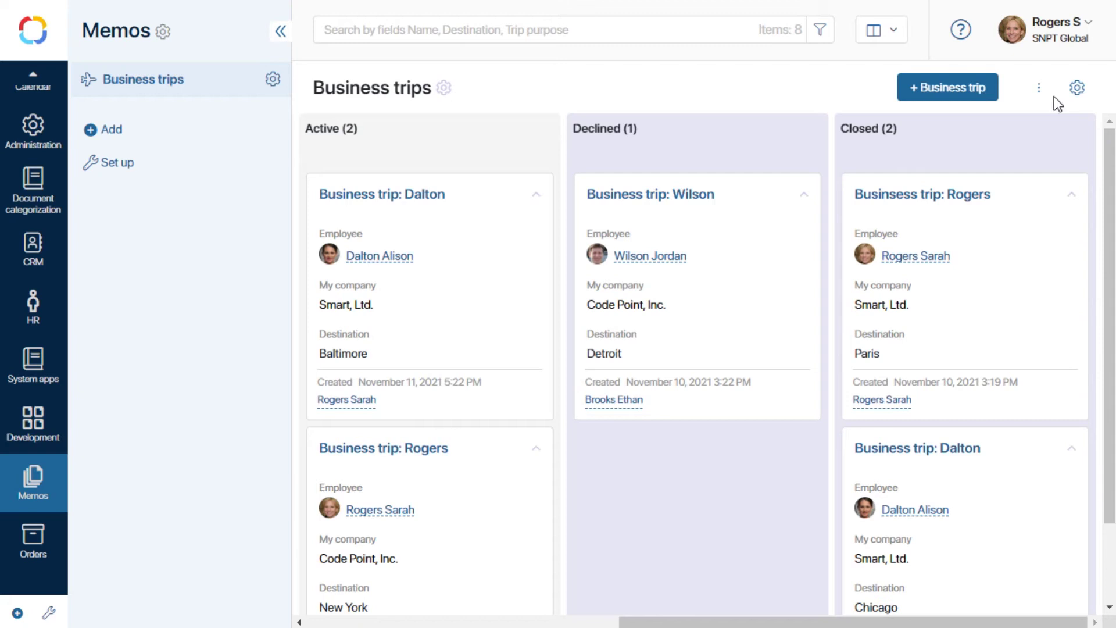
pyautogui.click(1075, 89)
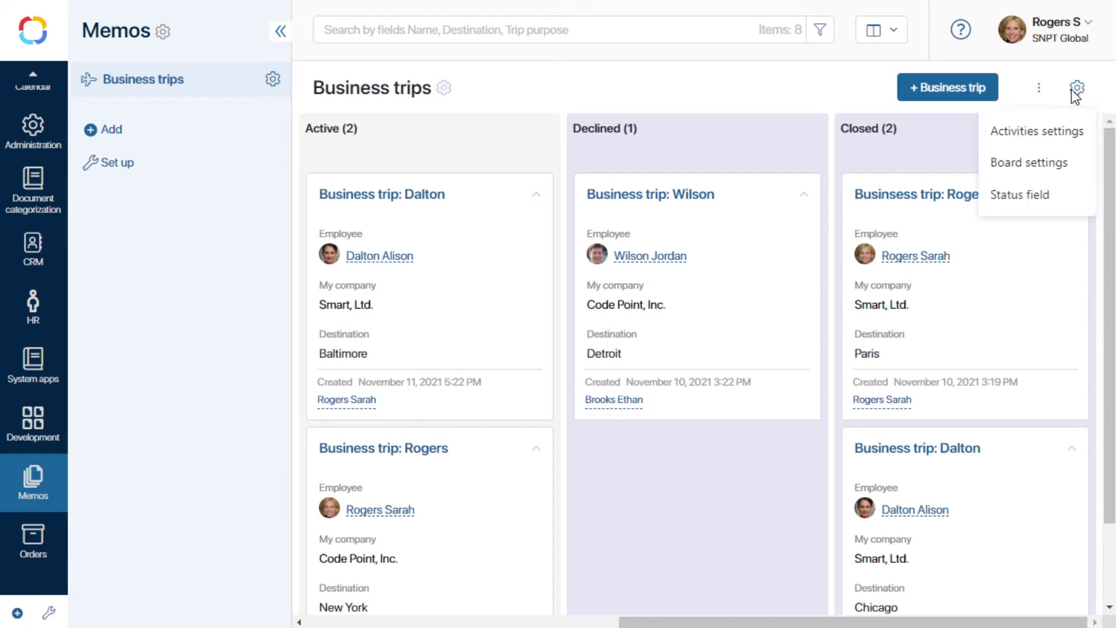
pyautogui.click(1021, 194)
pyautogui.click(967, 387)
pyautogui.click(966, 434)
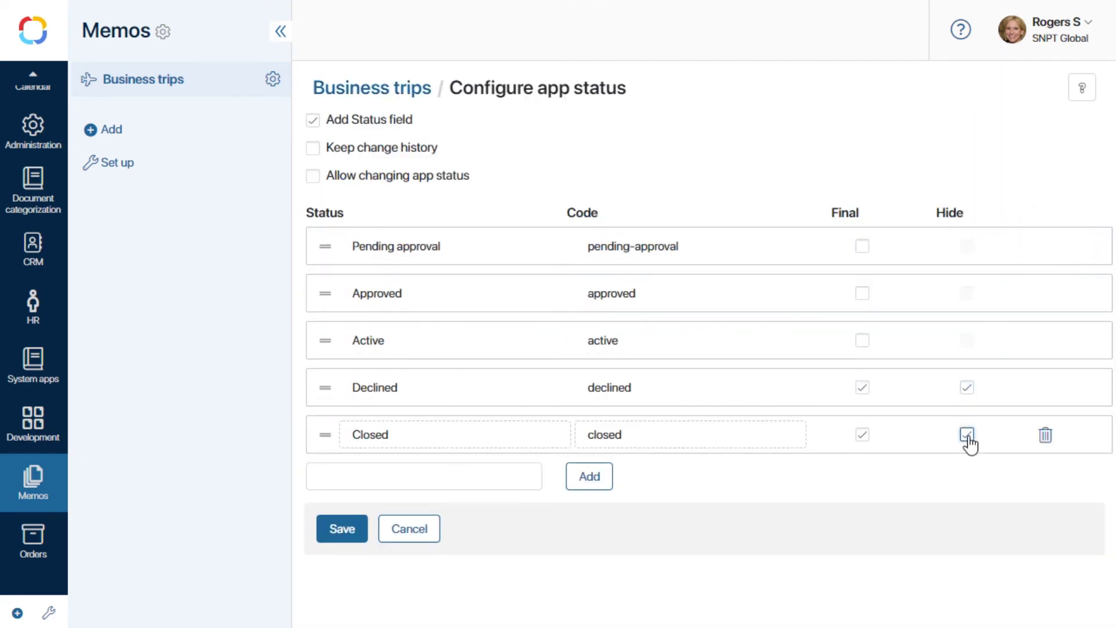
pyautogui.click(340, 535)
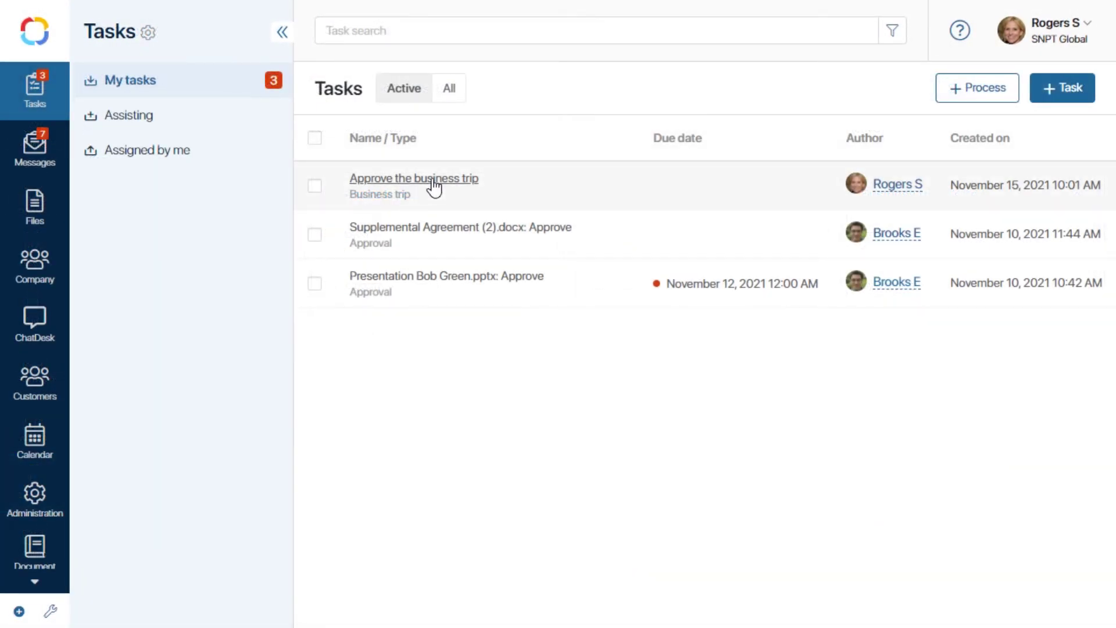
# - Open the "Approve the business trip" task from My tasks and approve the New York trip request
pyautogui.click(431, 179)
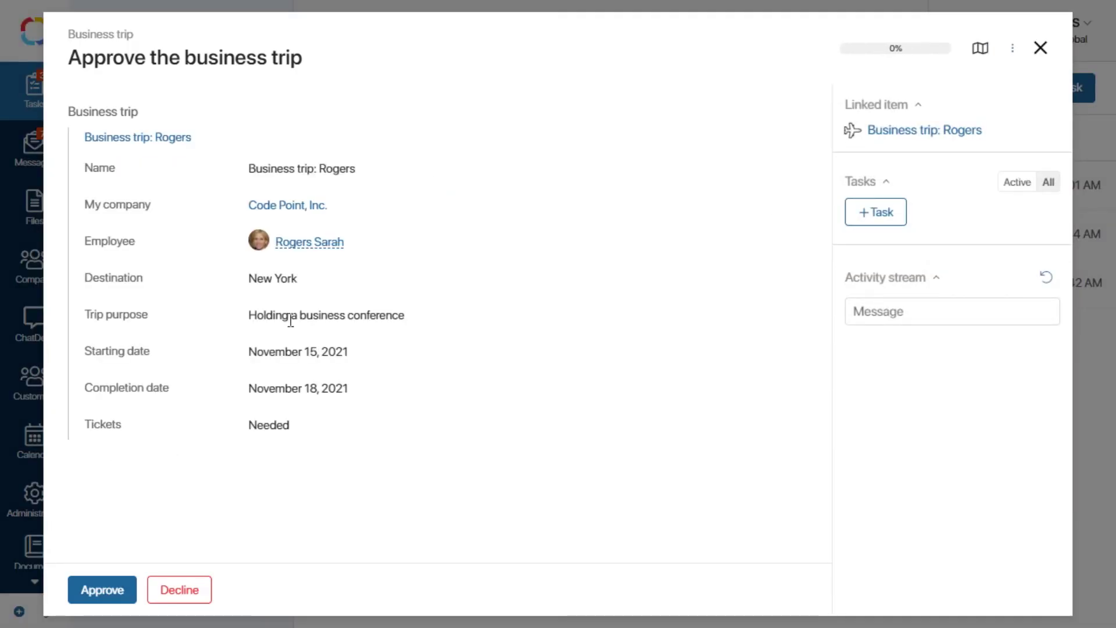
pyautogui.click(107, 590)
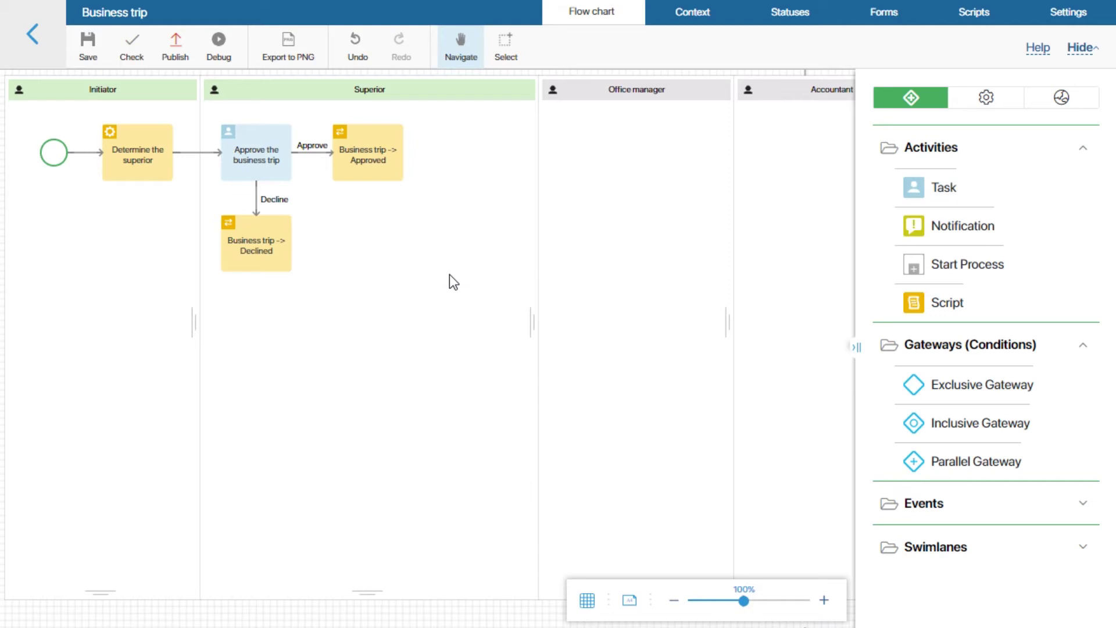
# - Add a notification to the Initiator lane below "Determine the superior" and name it "Notification: business trip request declined"
pyautogui.moveTo(891, 225); pyautogui.dragTo(137, 246)
pyautogui.doubleClick(139, 246)
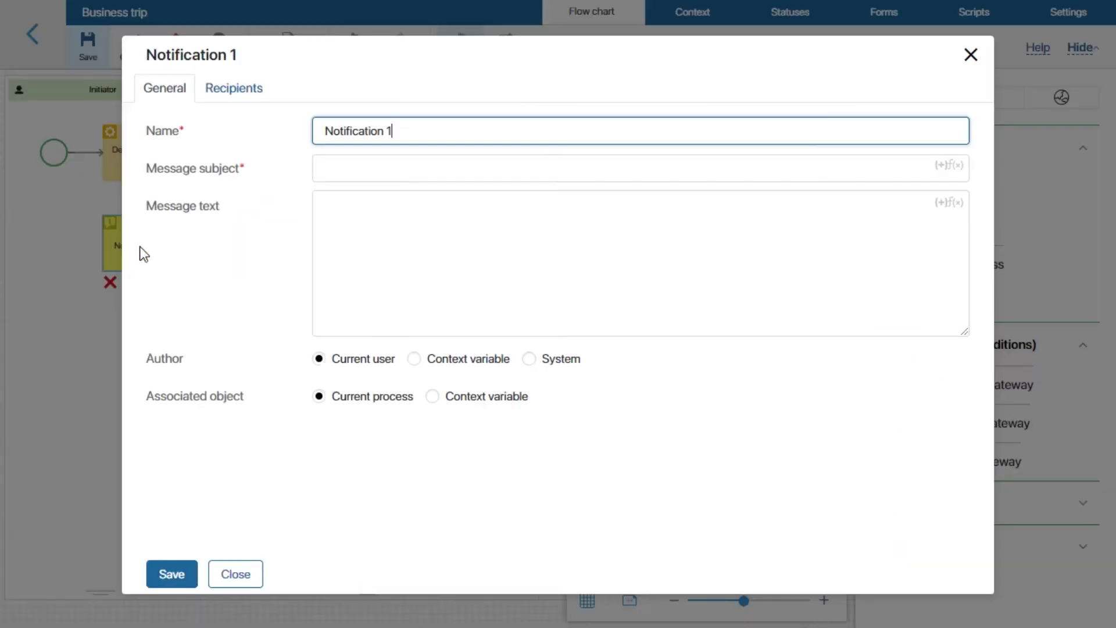
pyautogui.tripleClick(438, 132)
pyautogui.write('Notification: business trip request declined')
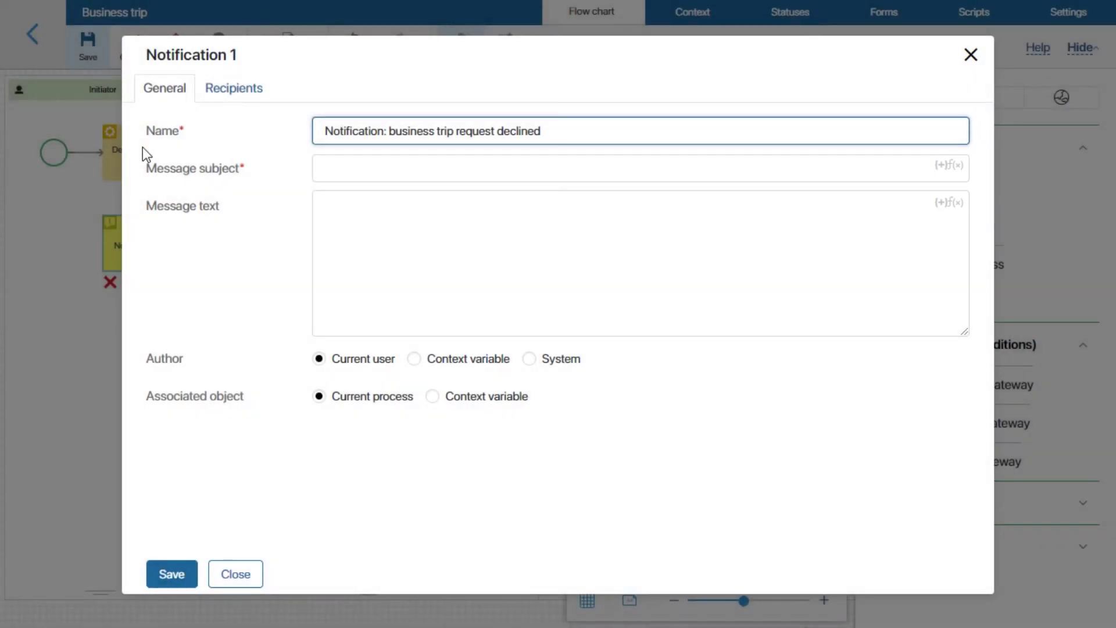
# - Set the declined notification's subject to the Business trip variable plus "- declined" and its text to "Reason:" with the Comment variable
pyautogui.click(940, 167)
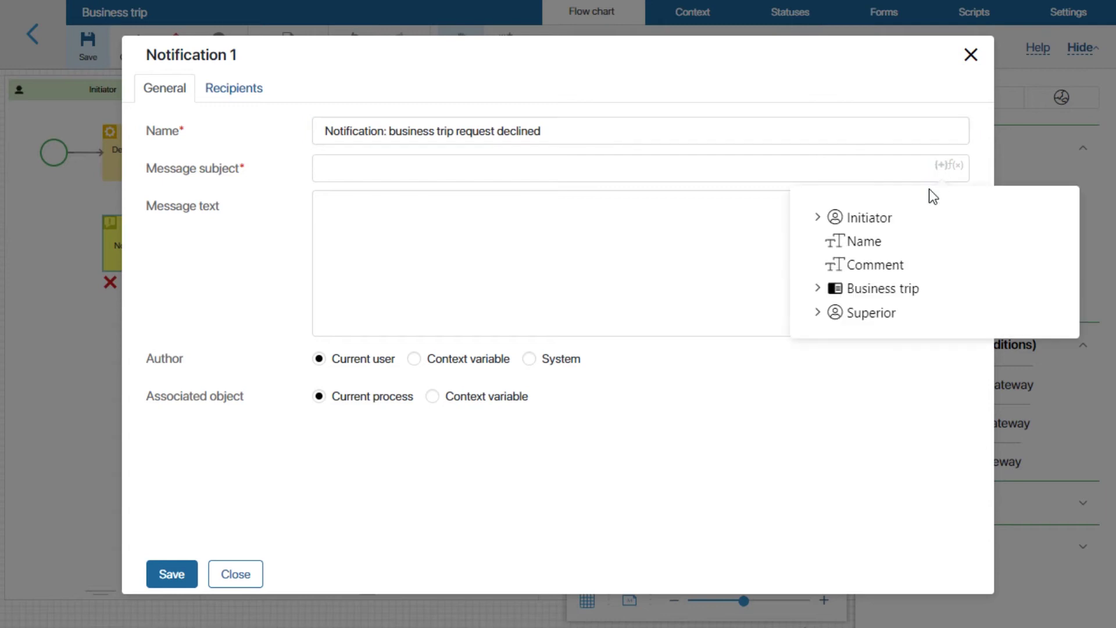
pyautogui.click(895, 288)
pyautogui.write('- declined')
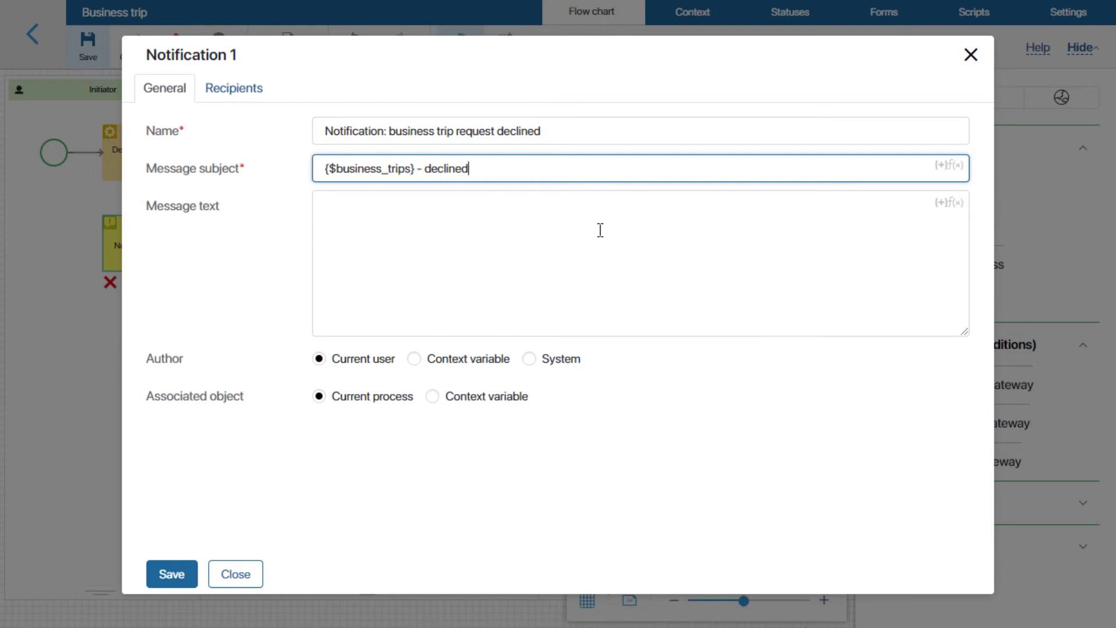
pyautogui.click(523, 239)
pyautogui.write('Reason:')
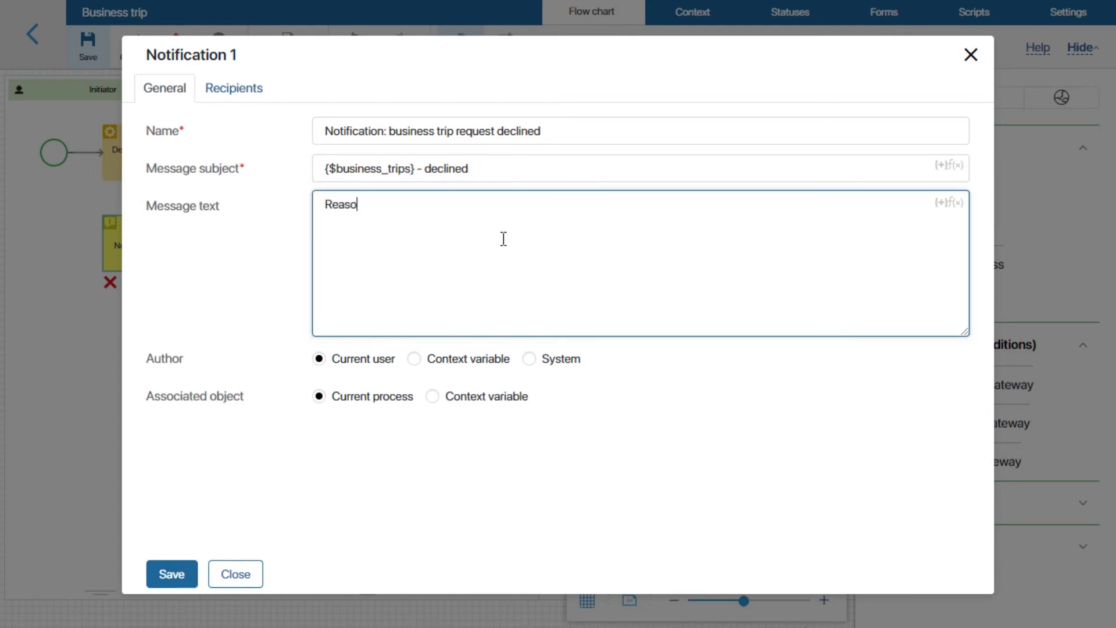
pyautogui.click(938, 202)
pyautogui.click(889, 306)
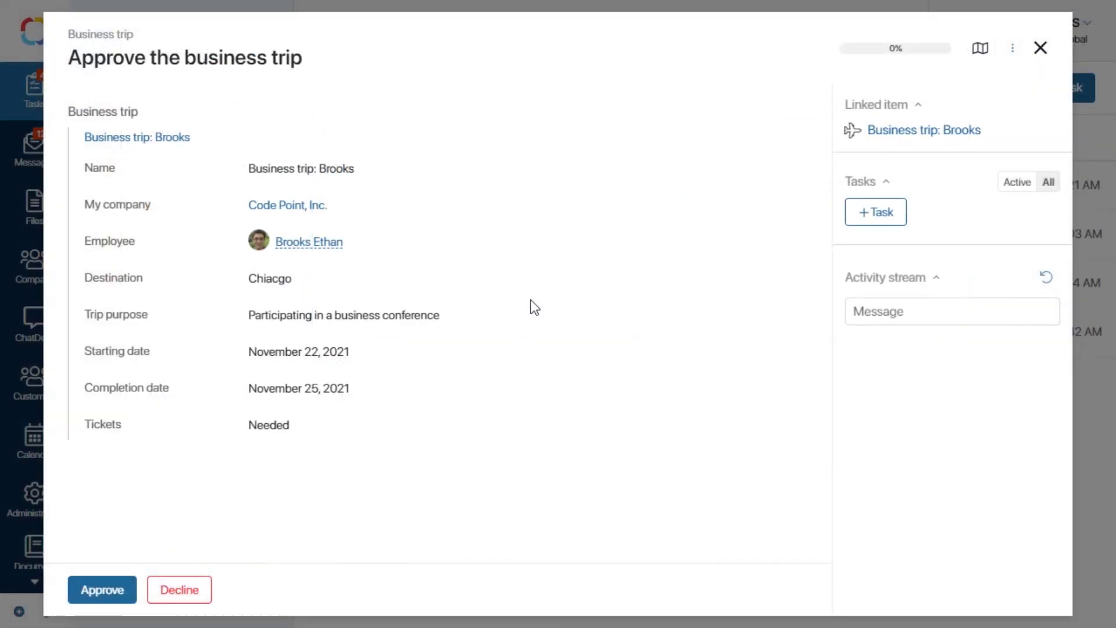
# - Decline the business trip request in the approval task with the comment "The conference has been canceled"
pyautogui.click(185, 589)
pyautogui.click(174, 401)
pyautogui.write('The conference has been canceled')
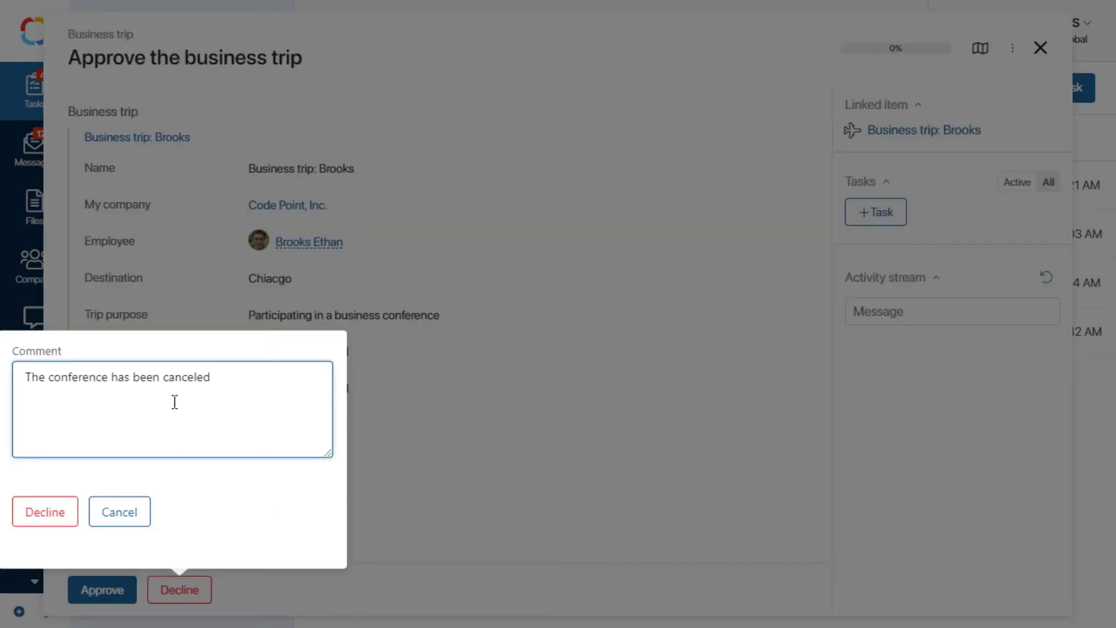
pyautogui.click(54, 515)
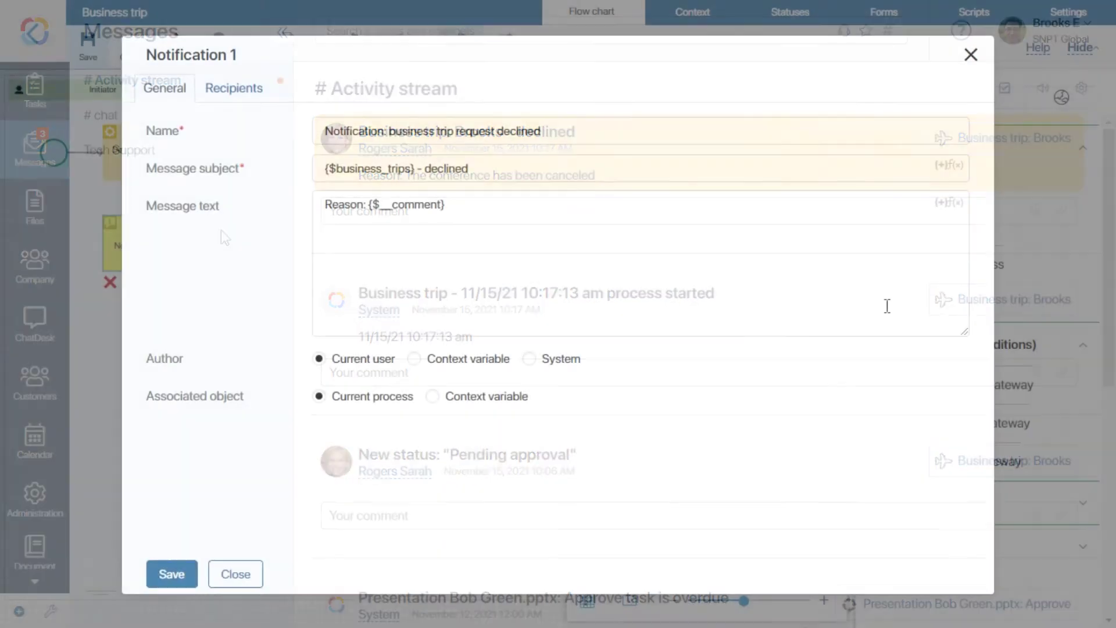
# - Make the Superior context variable the author of the declined notification and save its settings
pyautogui.click(419, 361)
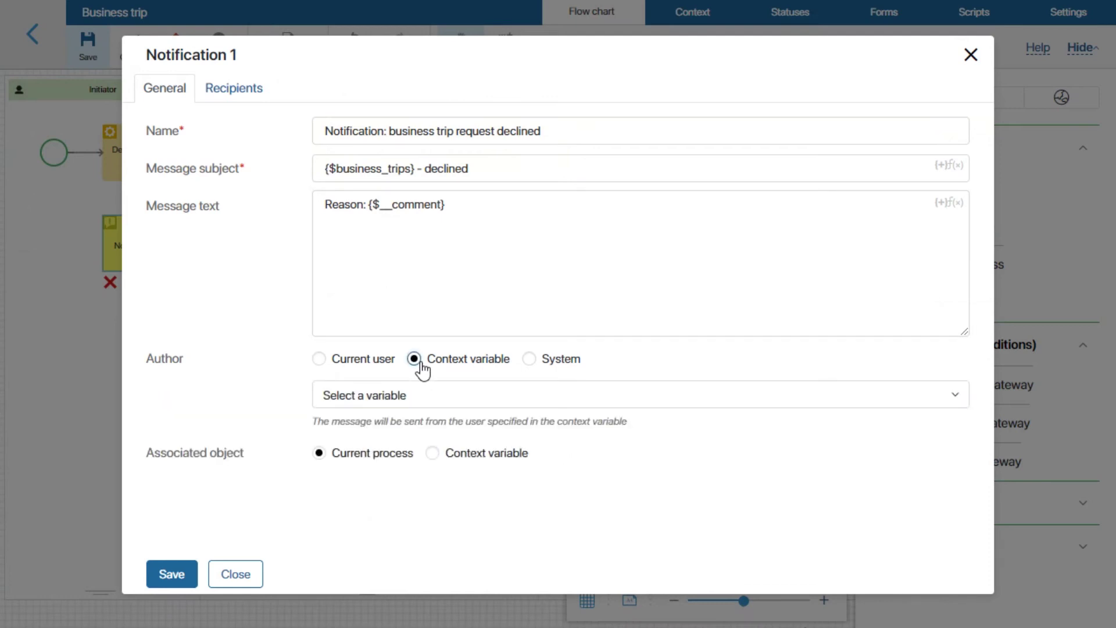
pyautogui.click(465, 392)
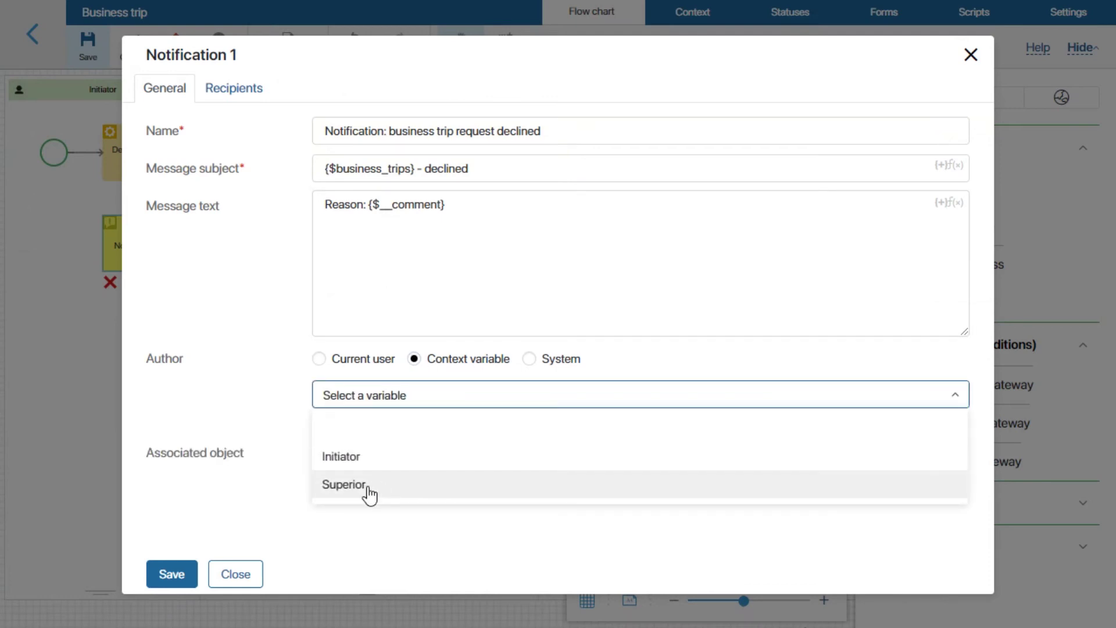
pyautogui.click(344, 485)
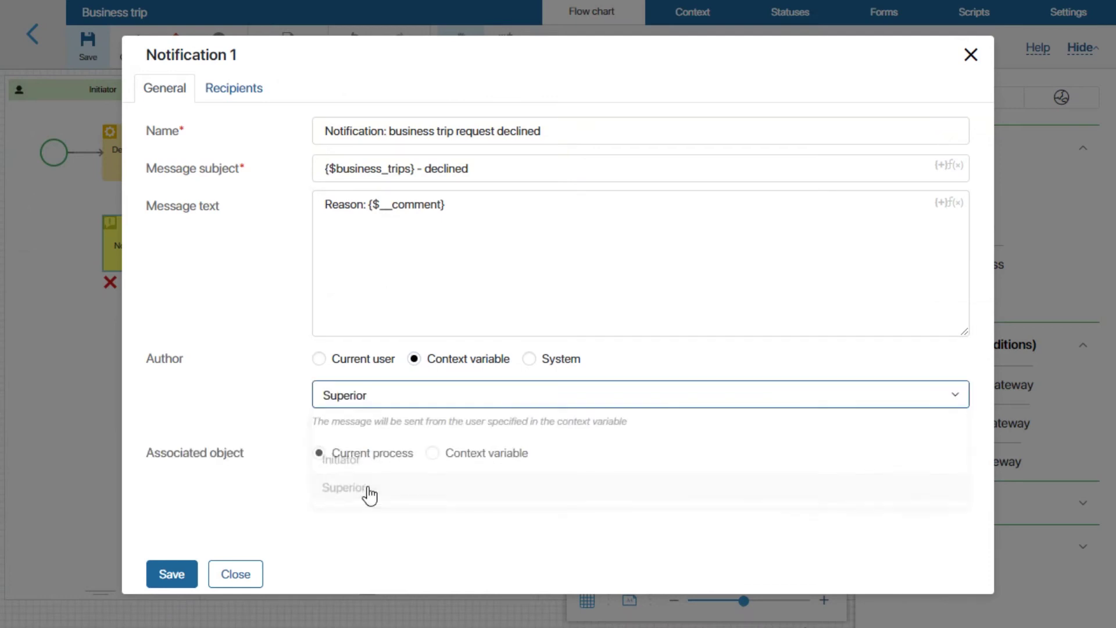
pyautogui.click(168, 574)
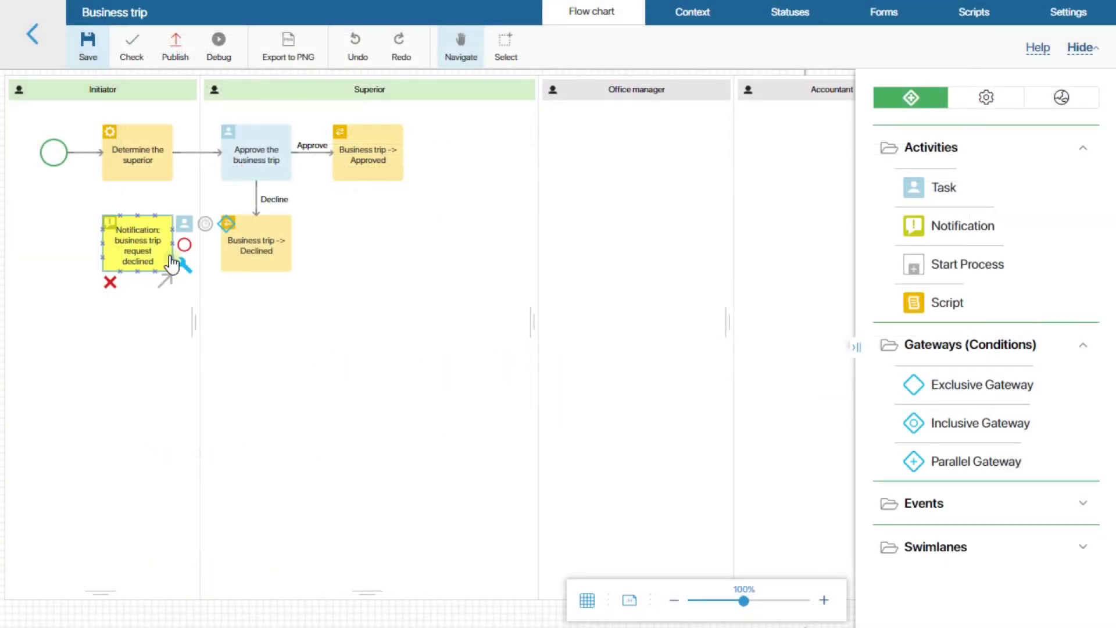
# - Link an end event after the declined notification and connect the "Business trip -> Declined" status change to the notification
pyautogui.moveTo(182, 247); pyautogui.dragTo(55, 245)
pyautogui.moveTo(222, 244); pyautogui.dragTo(176, 247)
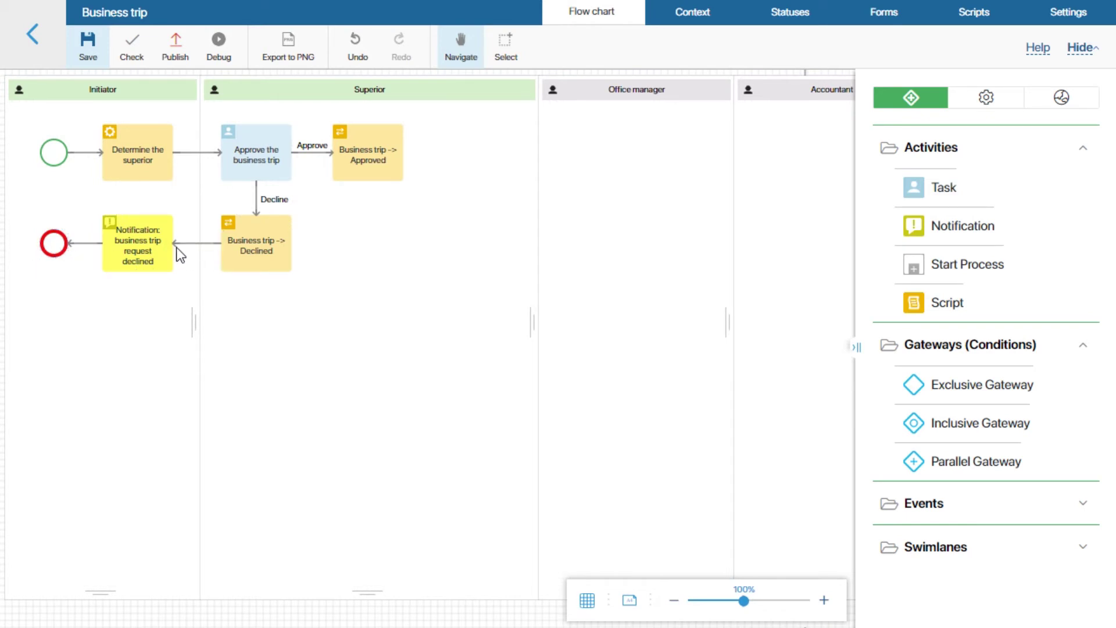
# - Add a notification named "Notification: business trip request approved" below the Approved status change, with the Business trip variable plus "- approved" as subject
pyautogui.moveTo(971, 224); pyautogui.dragTo(370, 244)
pyautogui.doubleClick(370, 244)
pyautogui.write('Notification: business trip request approved')
pyautogui.click(940, 173)
pyautogui.click(889, 292)
pyautogui.write('- approved')
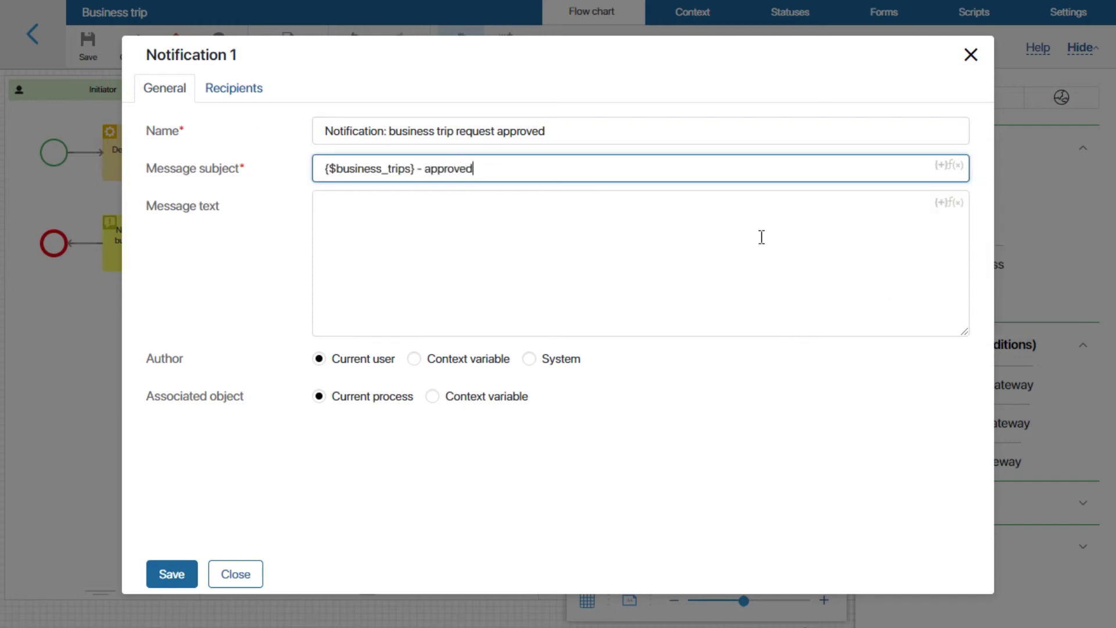
# - Make the Superior context variable the author of the approved notification
pyautogui.click(414, 358)
pyautogui.click(378, 395)
pyautogui.click(357, 488)
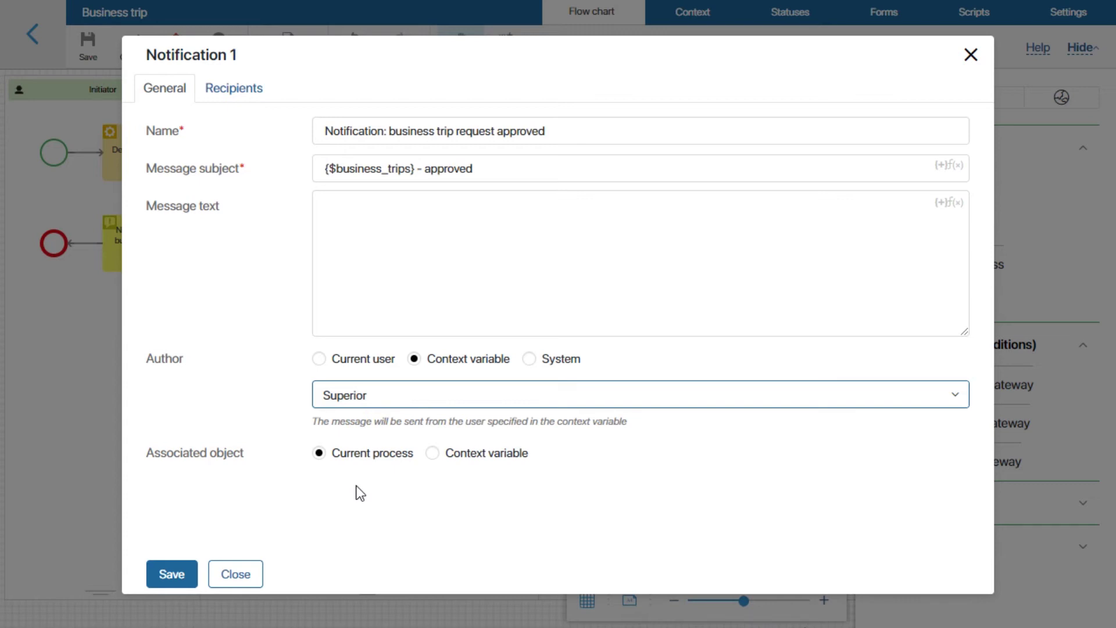
# - Add the Initiator context variable as recipient of the approved notification and save its settings
pyautogui.click(234, 87)
pyautogui.click(231, 119)
pyautogui.click(173, 130)
pyautogui.click(182, 302)
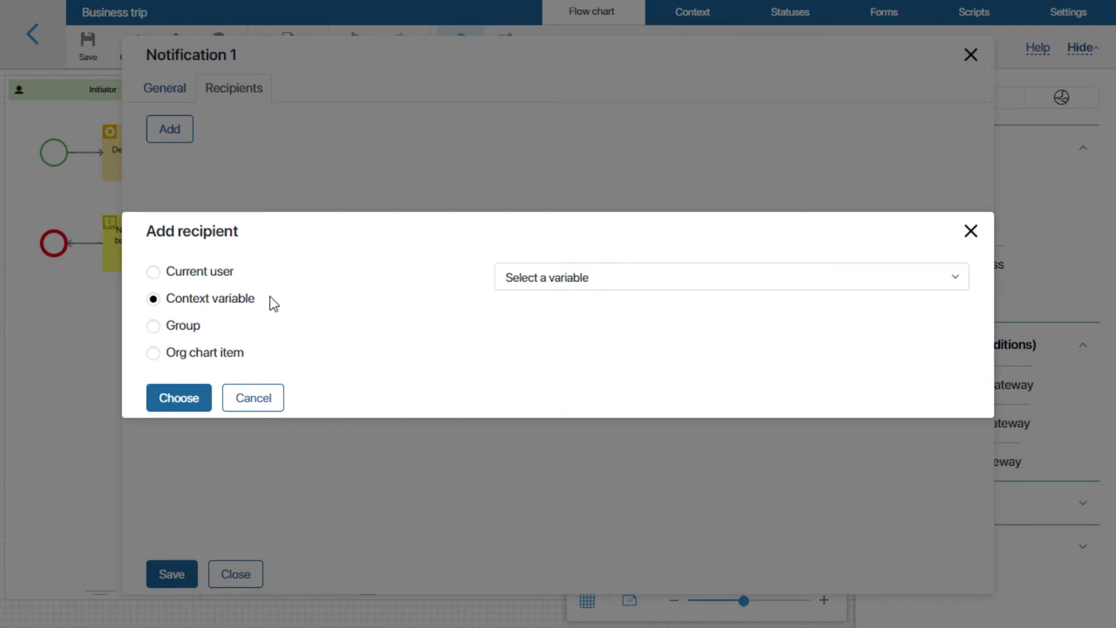
pyautogui.click(577, 278)
pyautogui.click(531, 339)
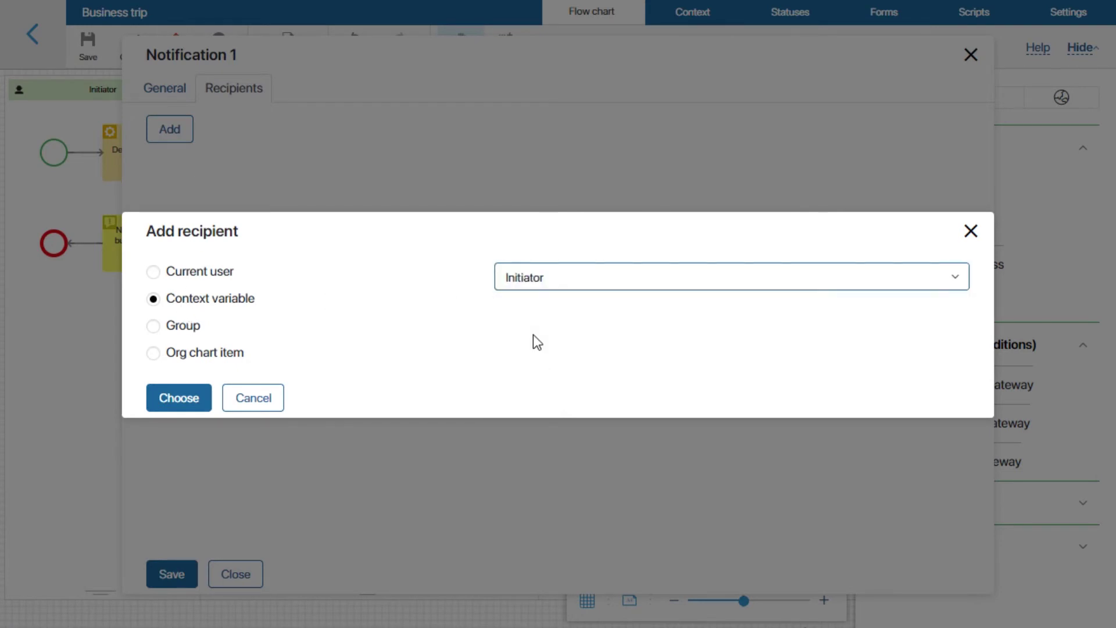
pyautogui.click(177, 398)
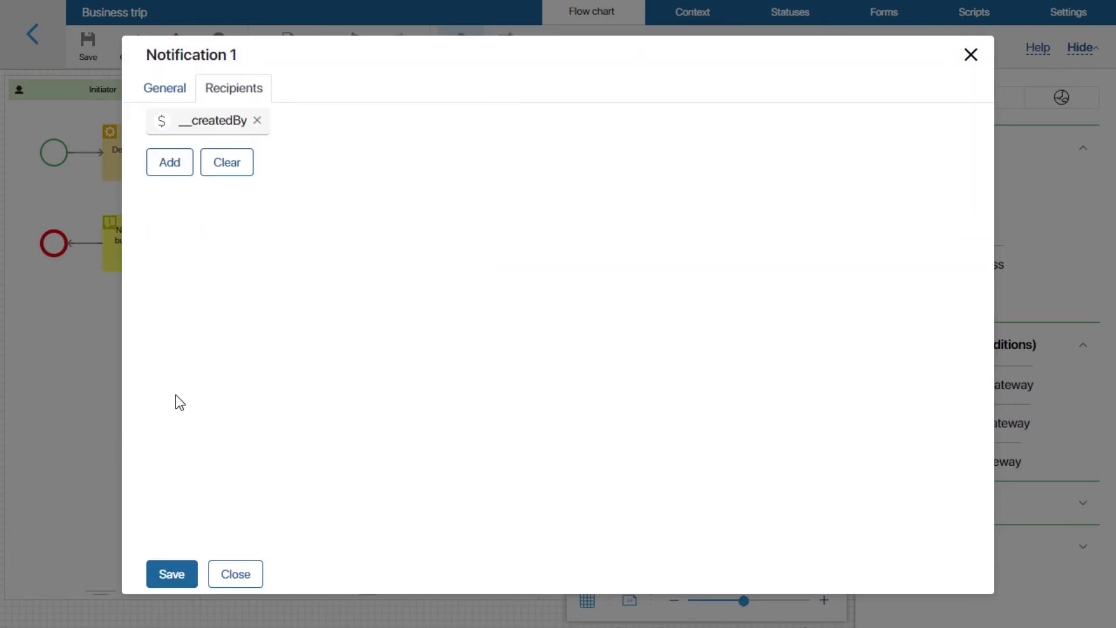
pyautogui.click(181, 574)
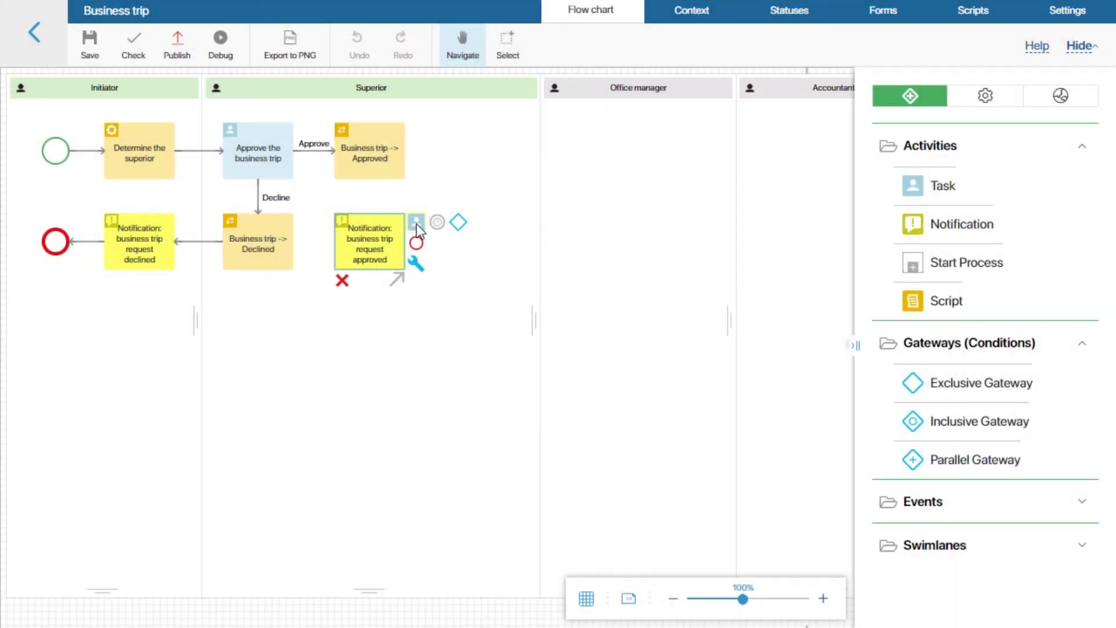
# - Create a task linked from the approved notification in the Office manager lane and name it "Buy tickets"
pyautogui.moveTo(416, 224); pyautogui.dragTo(678, 151)
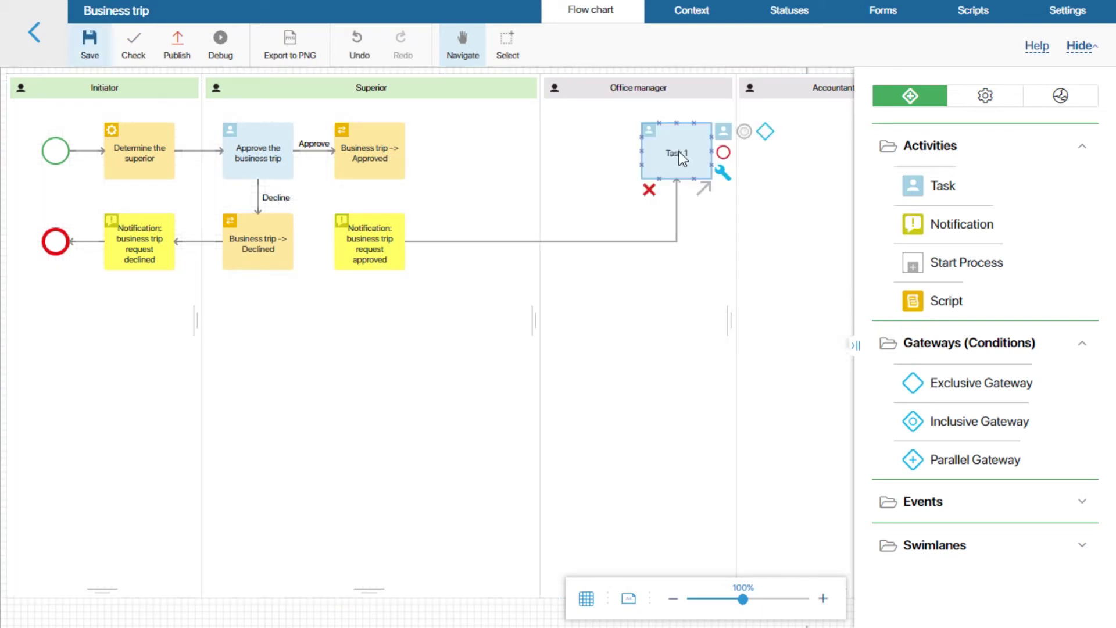
pyautogui.doubleClick(679, 151)
pyautogui.moveTo(444, 125); pyautogui.dragTo(281, 133)
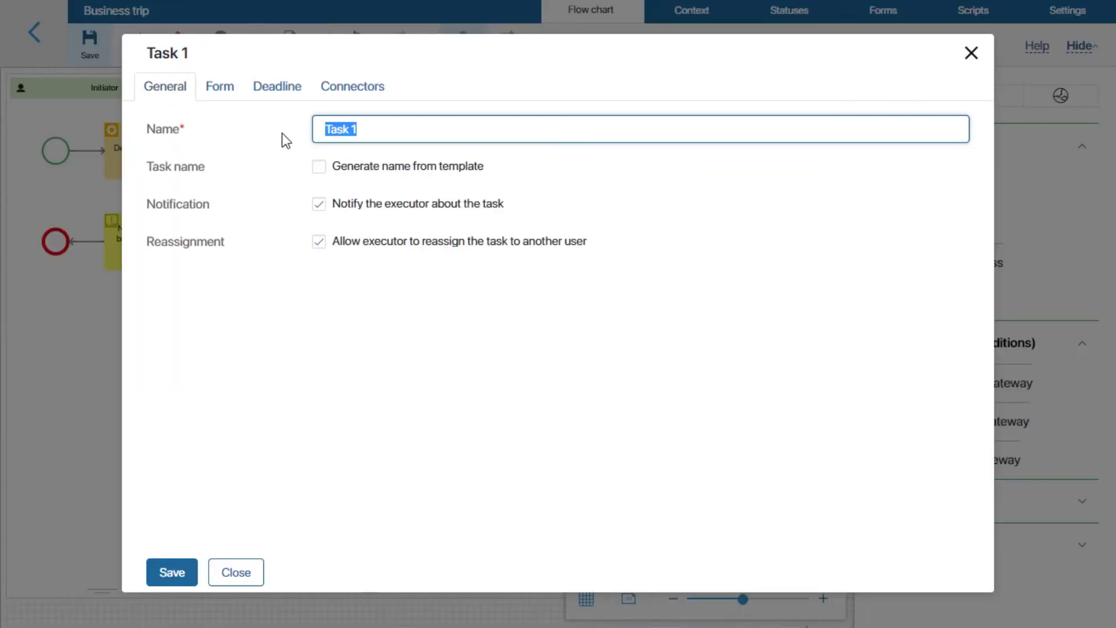
pyautogui.write('Buy tickets')
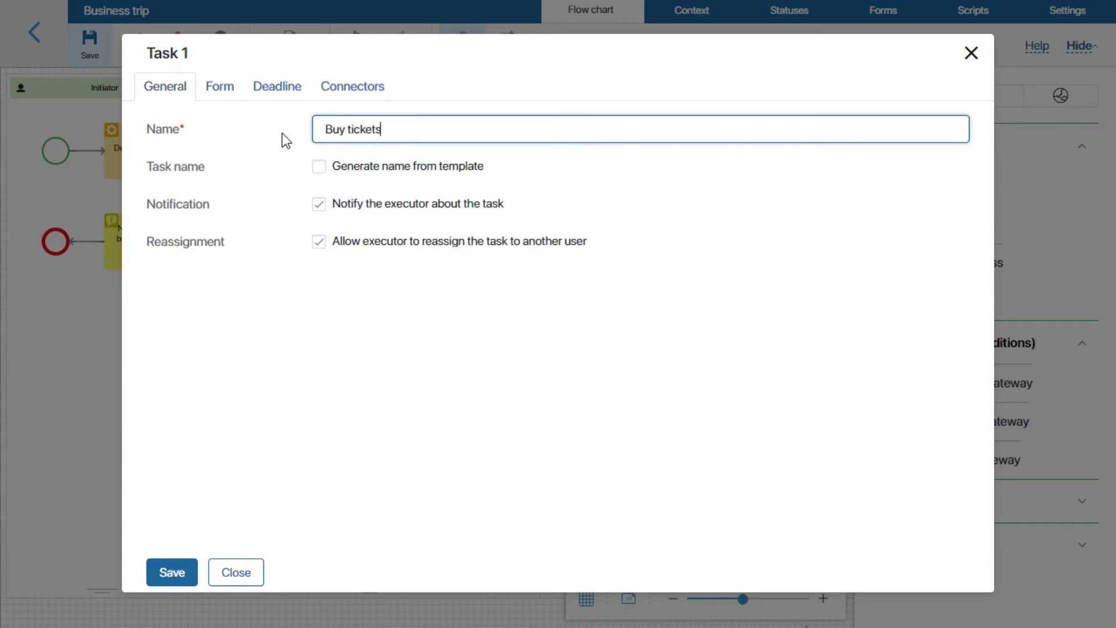
pyautogui.click(172, 571)
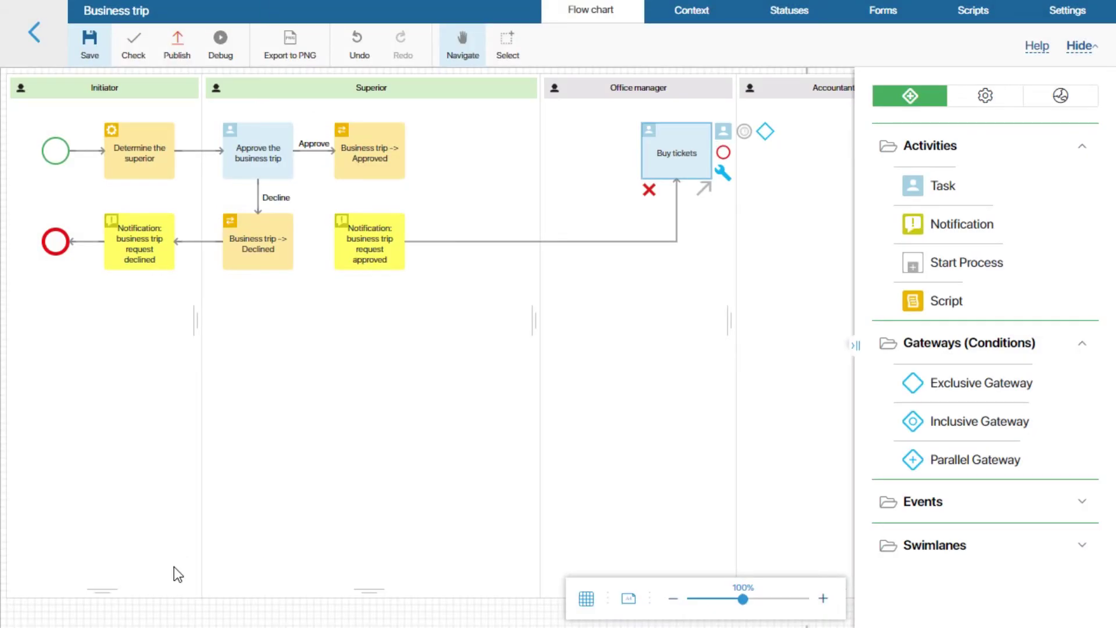
# - Add a Manage Status activity in the Superior lane below the approved notification that sets the Business trip status to Active
pyautogui.click(985, 97)
pyautogui.moveTo(959, 186); pyautogui.dragTo(371, 374)
pyautogui.click(412, 208)
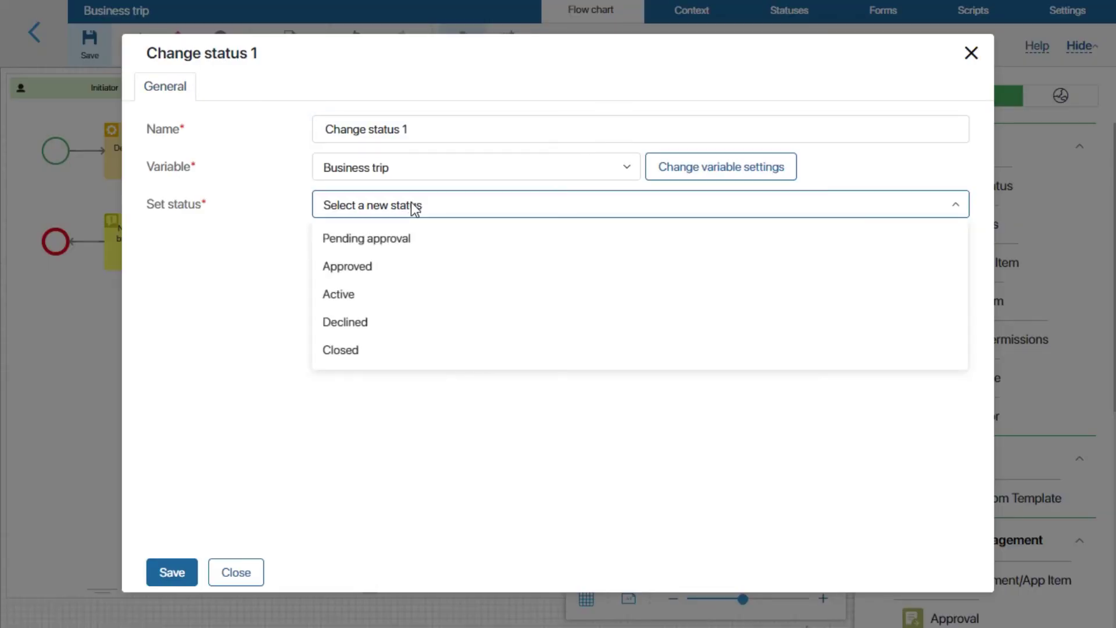
pyautogui.click(368, 294)
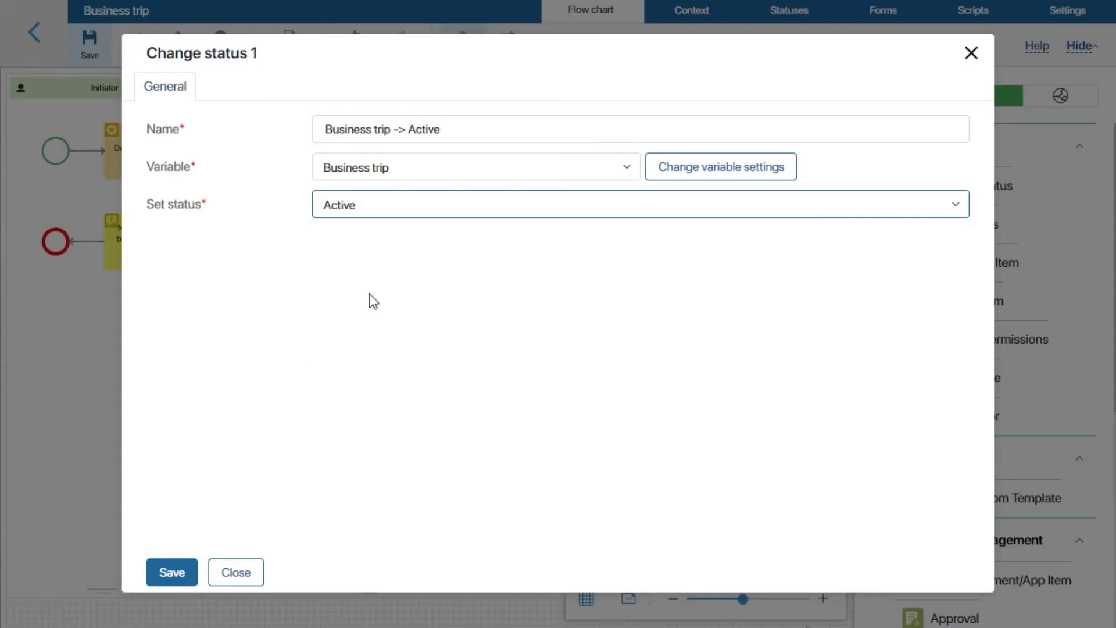
pyautogui.click(172, 572)
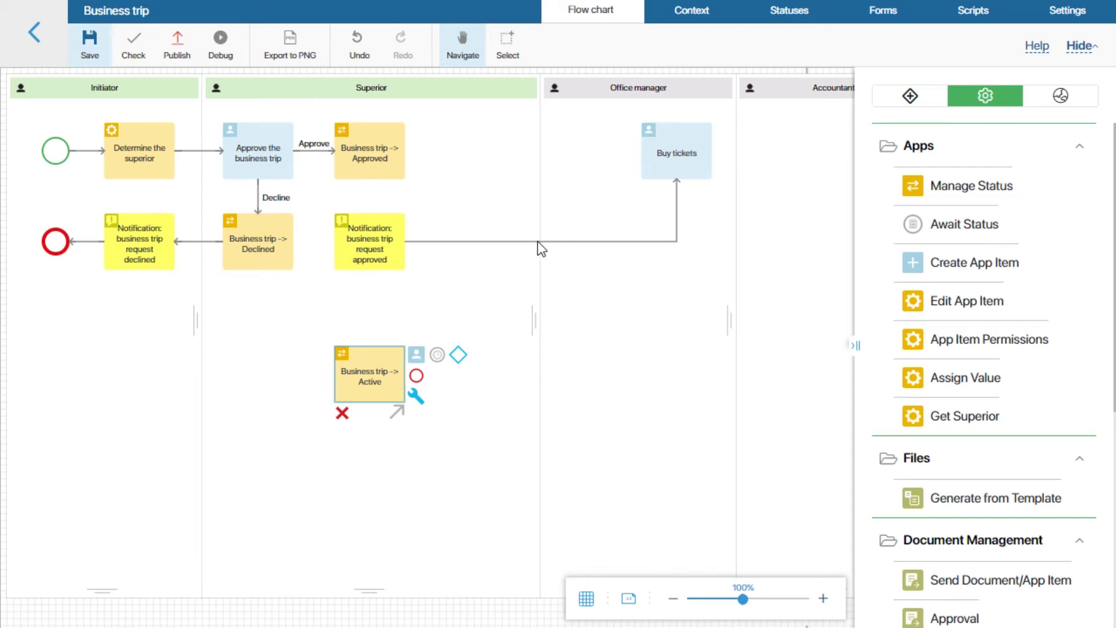
# - Delete the connector from the approved notification to "Buy tickets" and place an exclusive gateway before that task in the Office manager lane
pyautogui.click(539, 242)
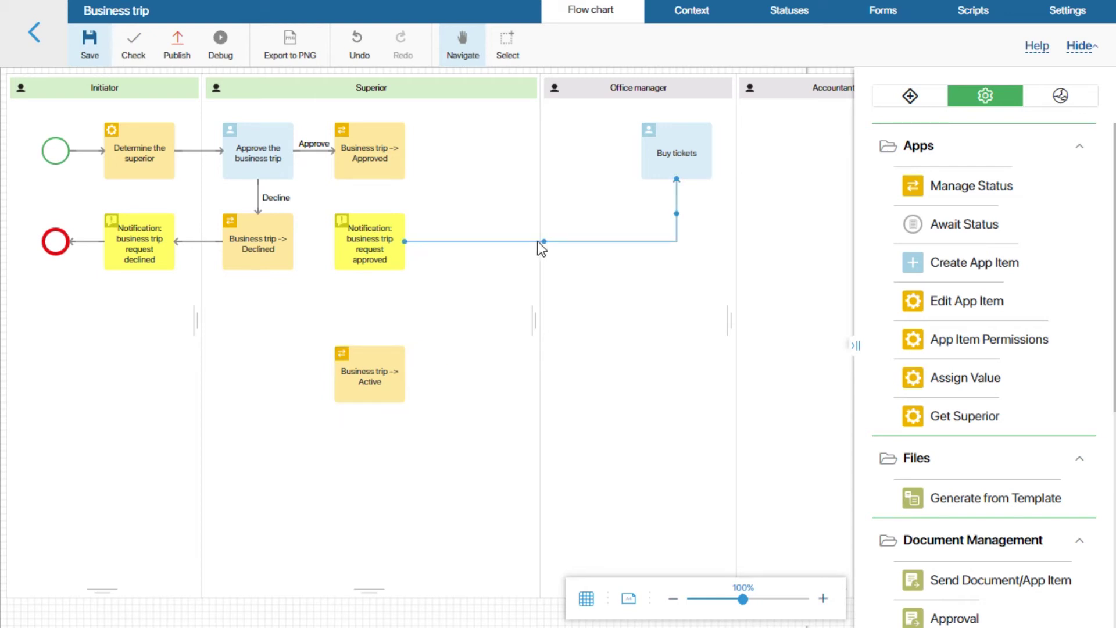
pyautogui.press('Delete')
pyautogui.click(921, 87)
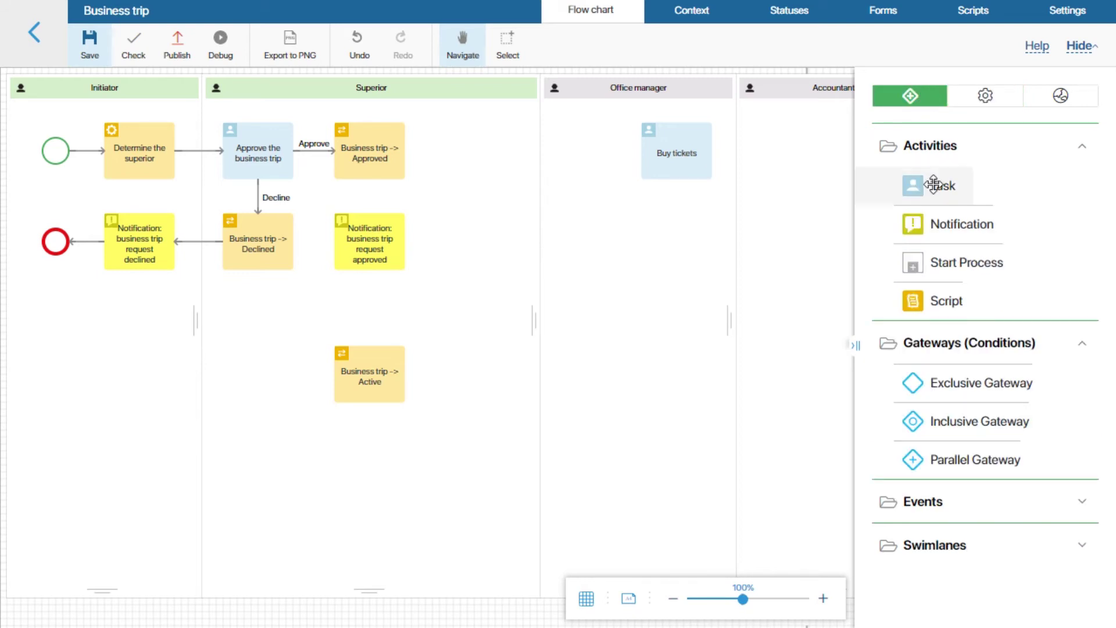
pyautogui.moveTo(982, 389); pyautogui.dragTo(573, 152)
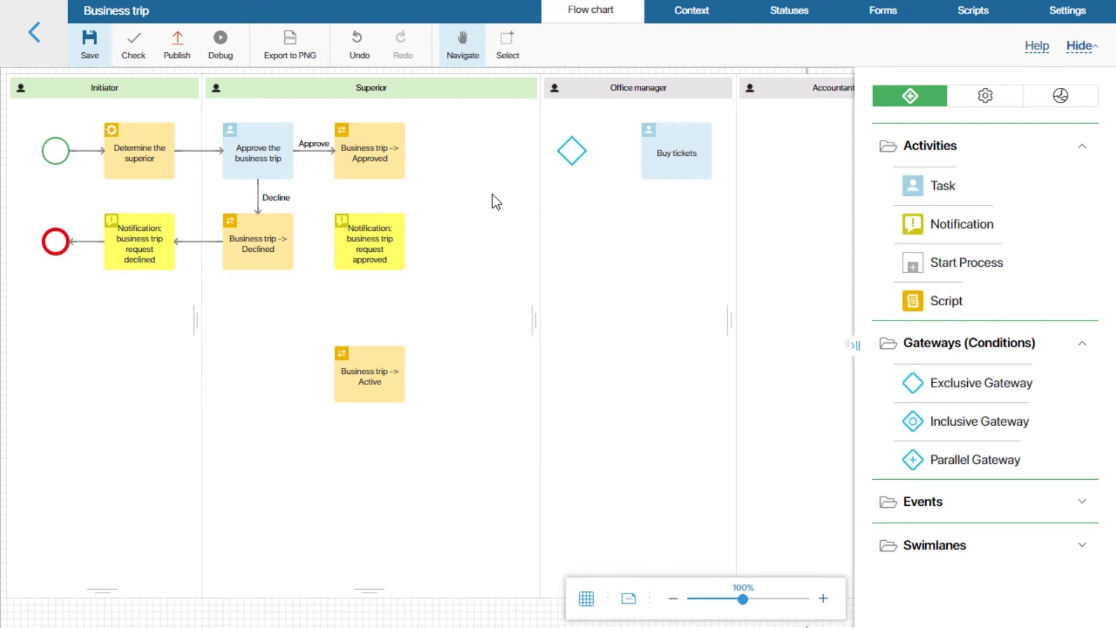
# - Connect the approved notification to the exclusive gateway, then link the gateway to "Buy tickets" and to the Business trip -> Active activity
pyautogui.moveTo(409, 236); pyautogui.dragTo(639, 152)
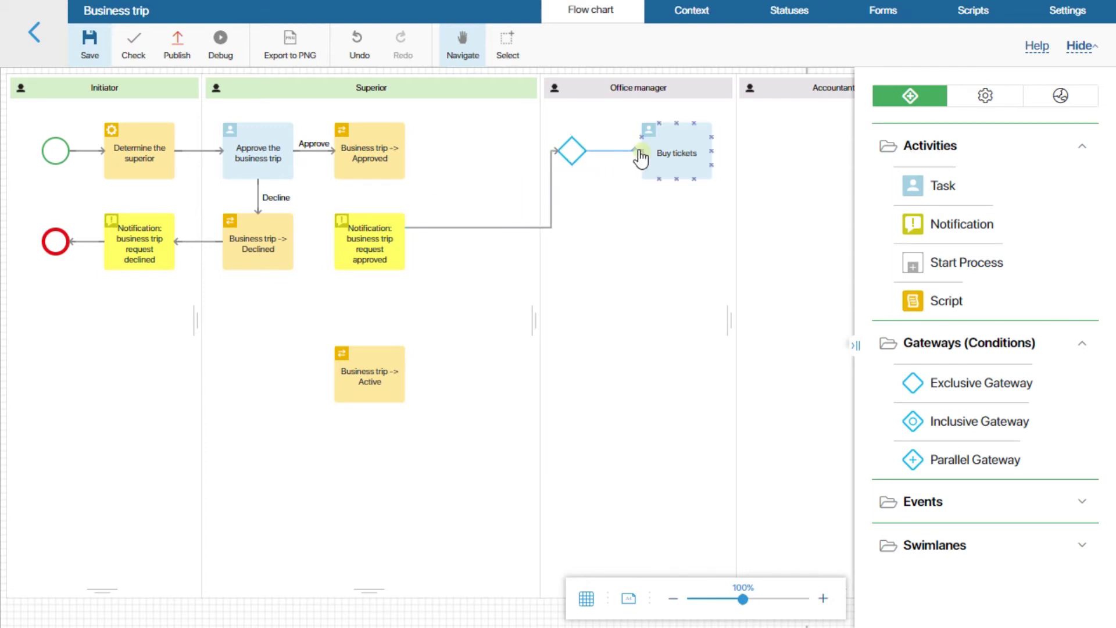
pyautogui.moveTo(575, 169); pyautogui.dragTo(408, 374)
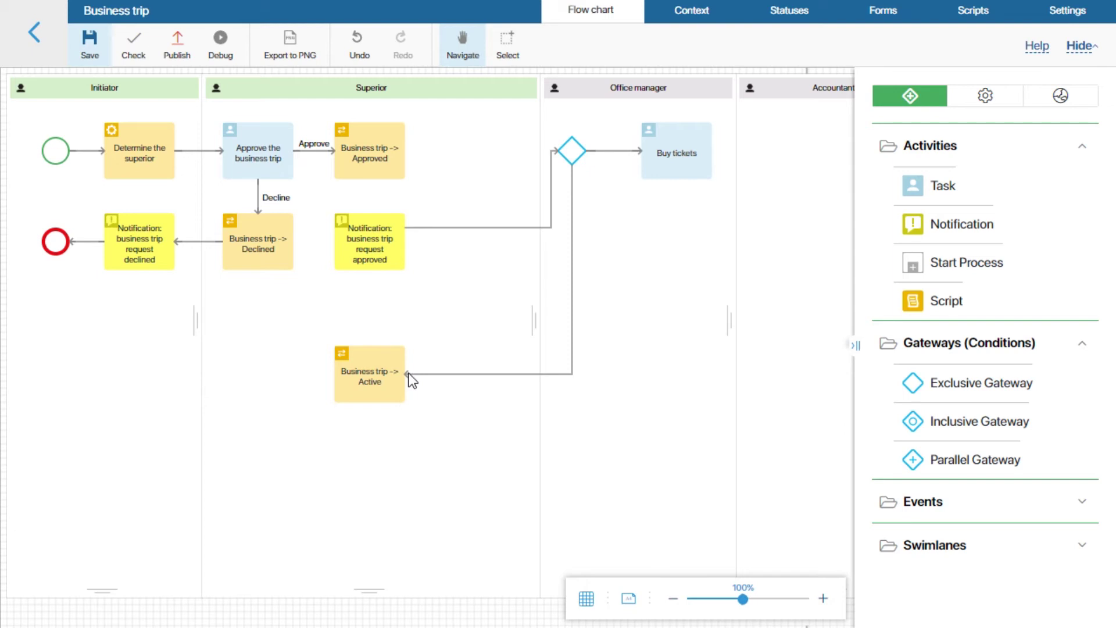
# - Create a Yes/No switch context variable named "Tickets" with the variants "Needed" and "Not needed"
pyautogui.click(700, 26)
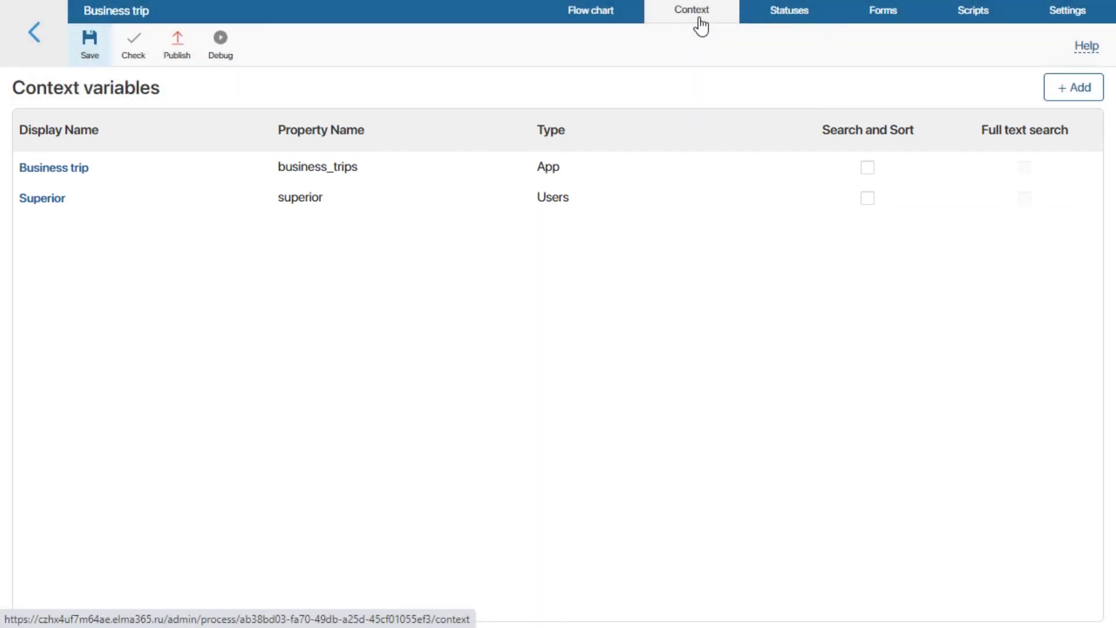
pyautogui.click(1056, 76)
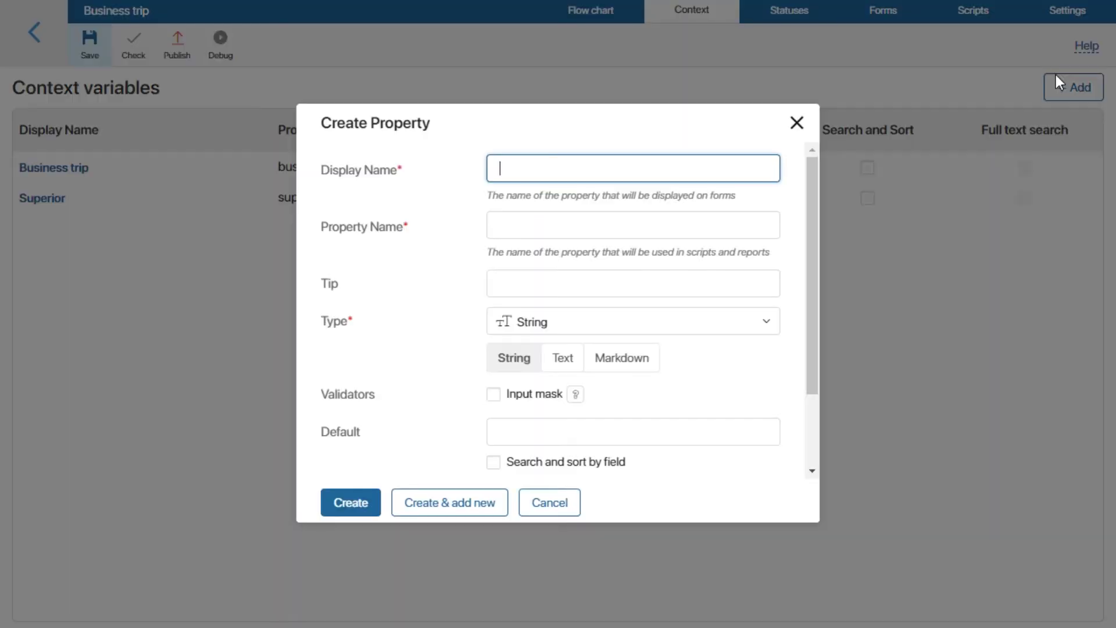
pyautogui.write('Tickets')
pyautogui.click(720, 326)
pyautogui.click(592, 414)
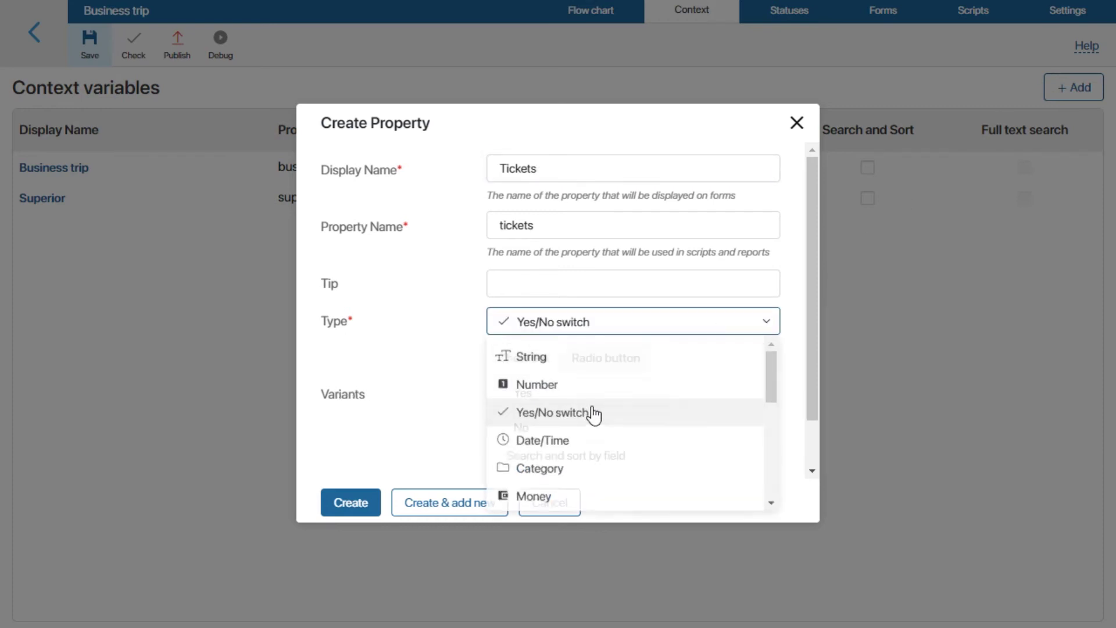
pyautogui.doubleClick(548, 390)
pyautogui.write('Needed')
pyautogui.click(535, 427)
pyautogui.write('t needed')
pyautogui.click(349, 503)
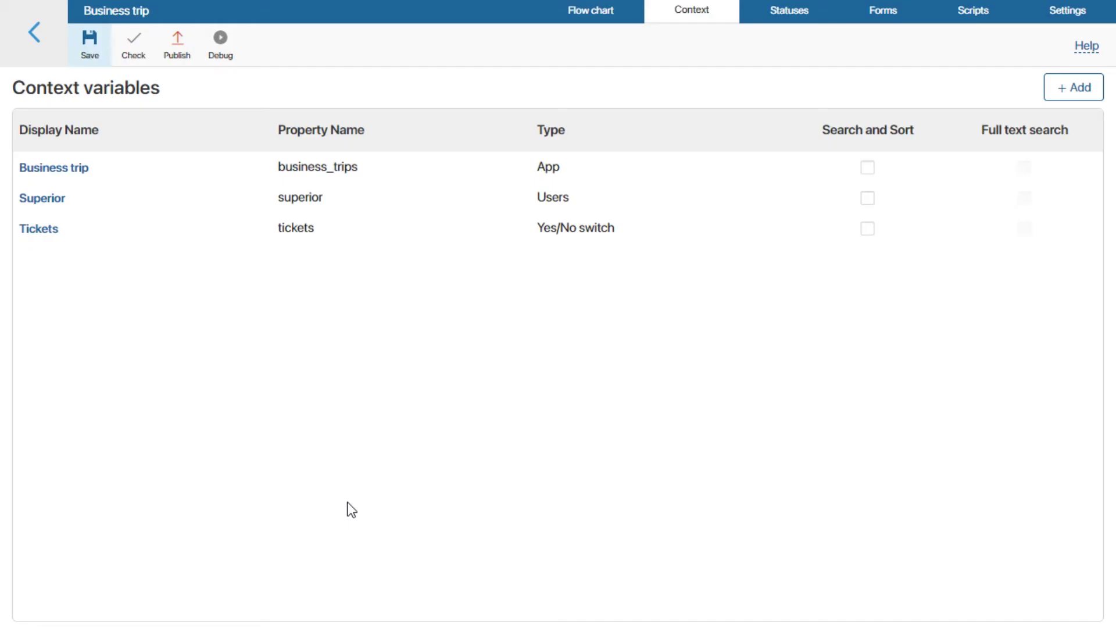
# - Add the condition Tickets = Needed to the connector from the gateway to "Buy tickets" and save it
pyautogui.click(617, 18)
pyautogui.doubleClick(626, 154)
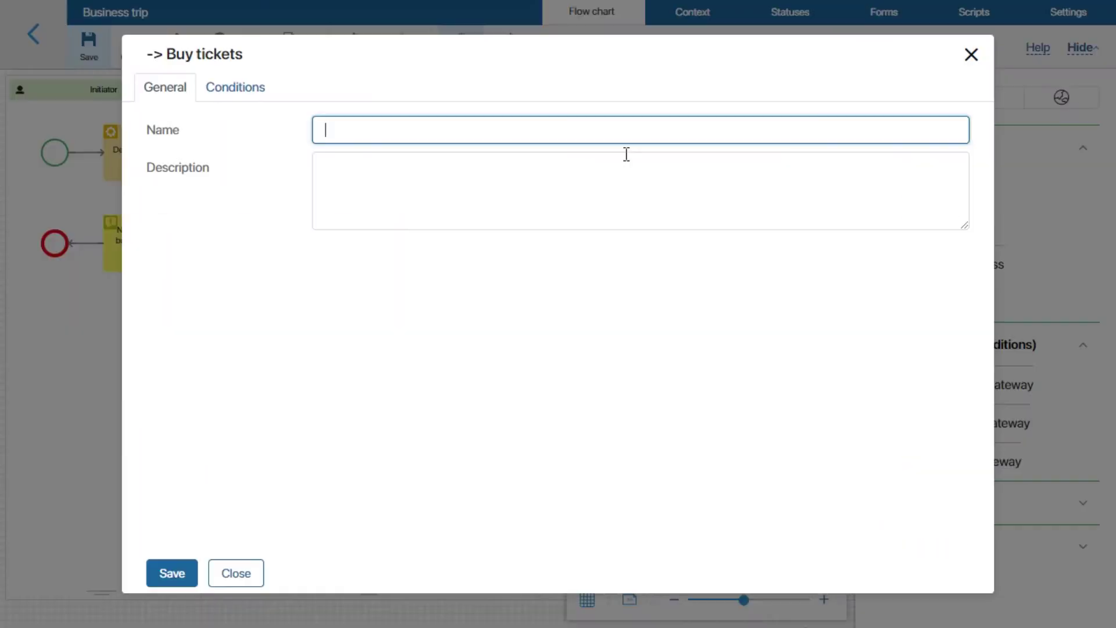
pyautogui.click(256, 92)
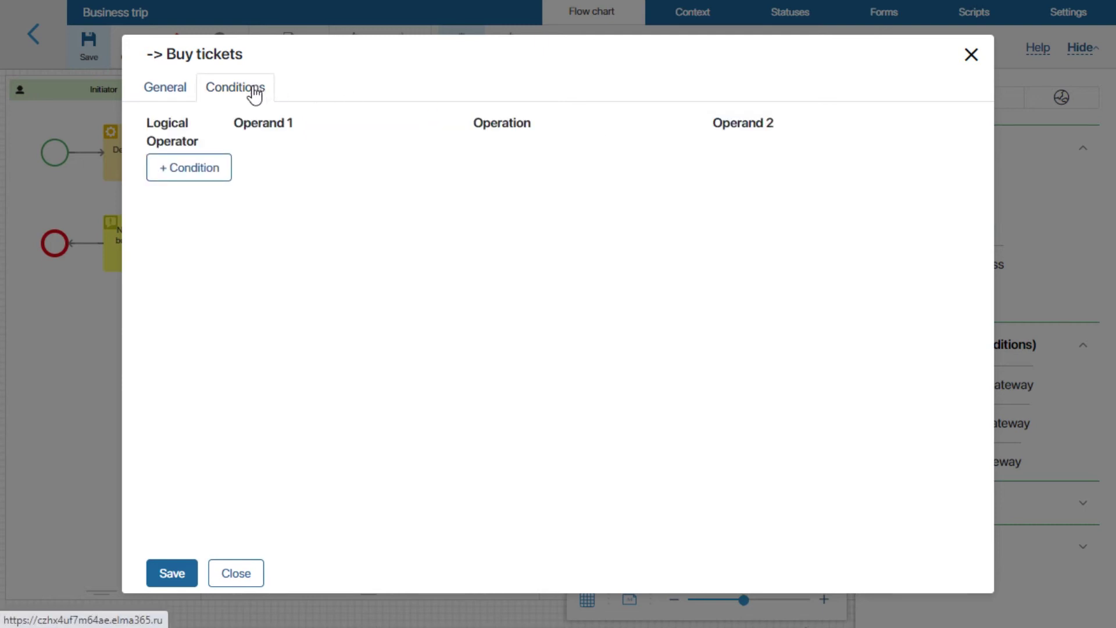
pyautogui.click(205, 169)
pyautogui.click(266, 166)
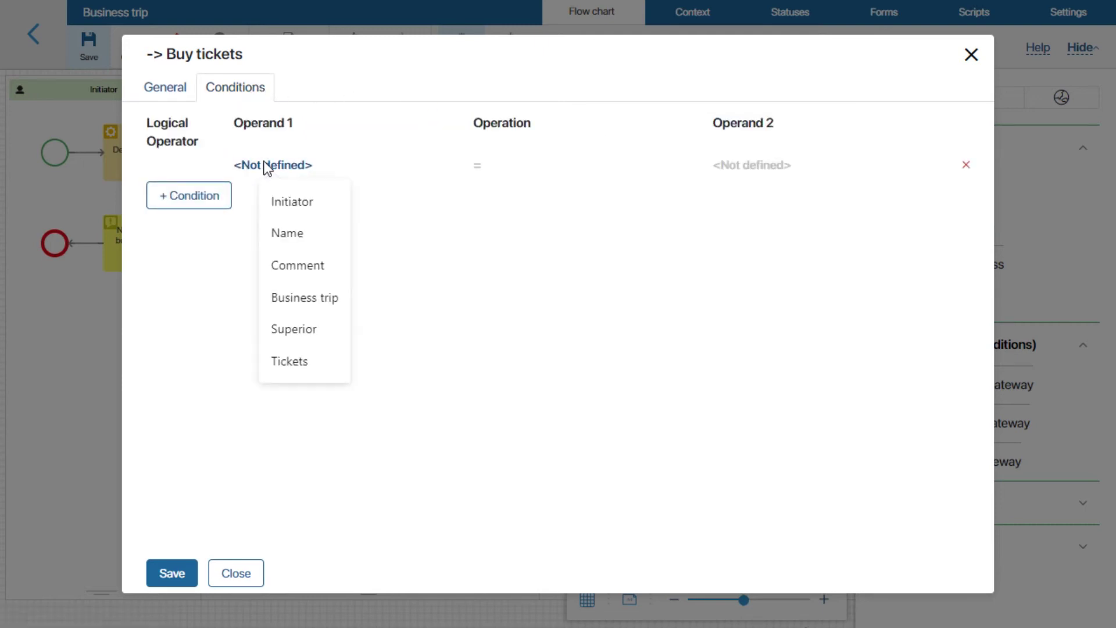
pyautogui.click(308, 363)
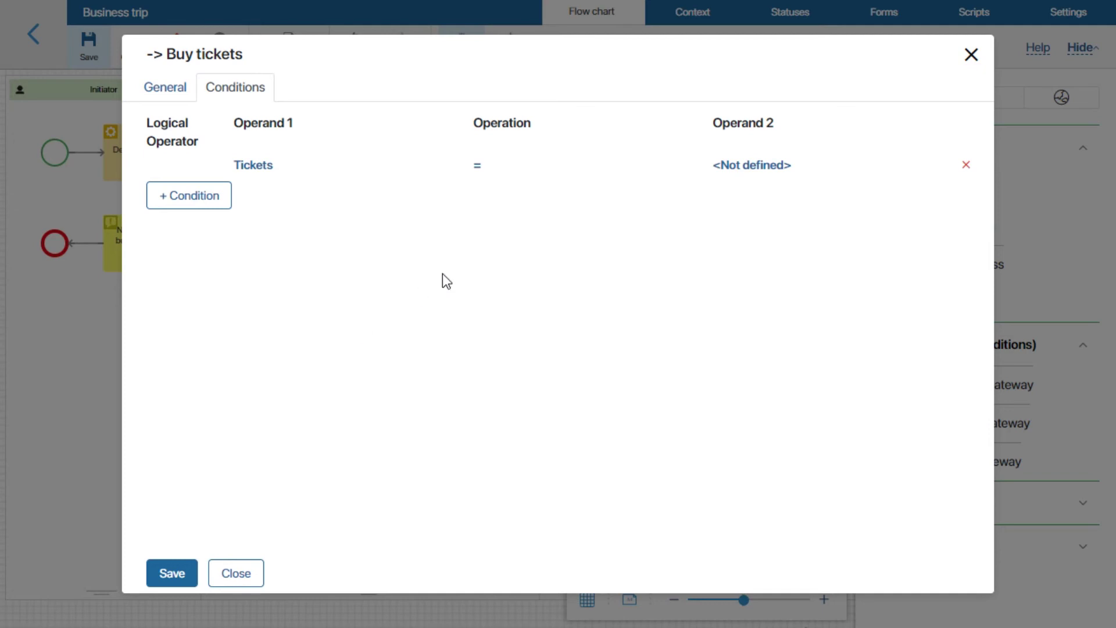
pyautogui.click(753, 166)
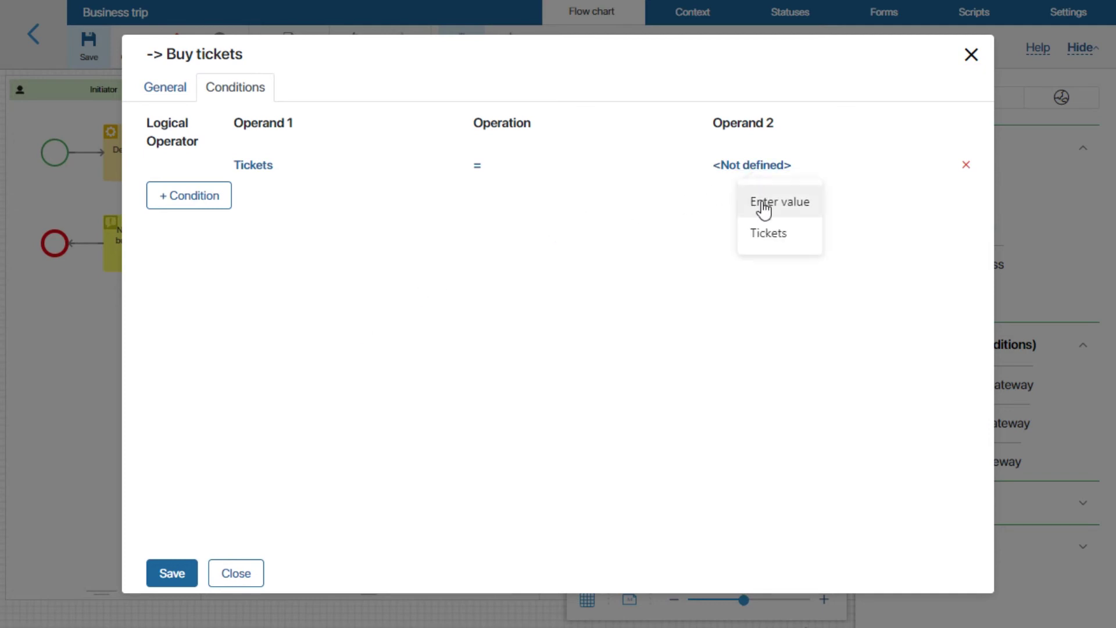
pyautogui.click(761, 202)
pyautogui.click(732, 173)
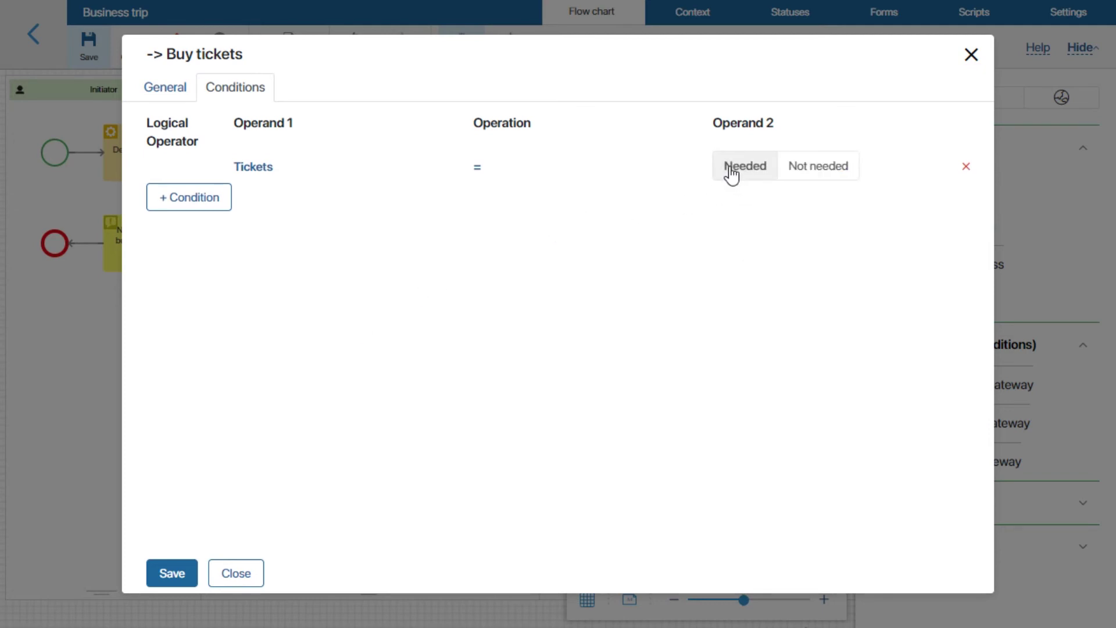
pyautogui.click(181, 575)
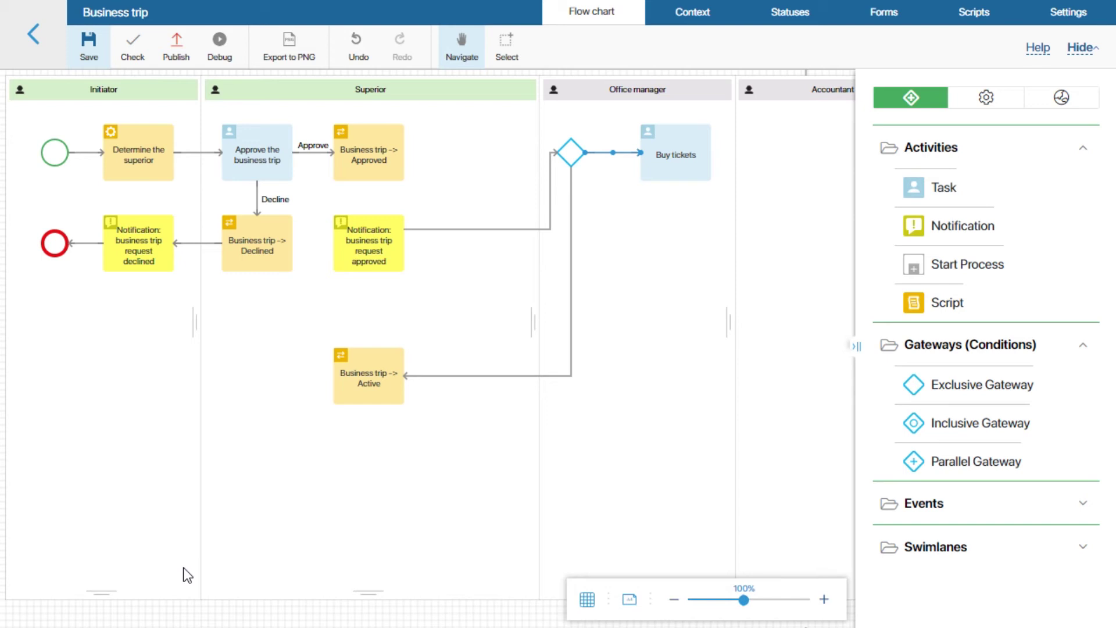
pyautogui.hotkey('ctrl', 'z')
# - Place an Assign Value activity in the Superior lane below the approved notification, moving the Business trip -> Active activity down to make room
pyautogui.click(987, 100)
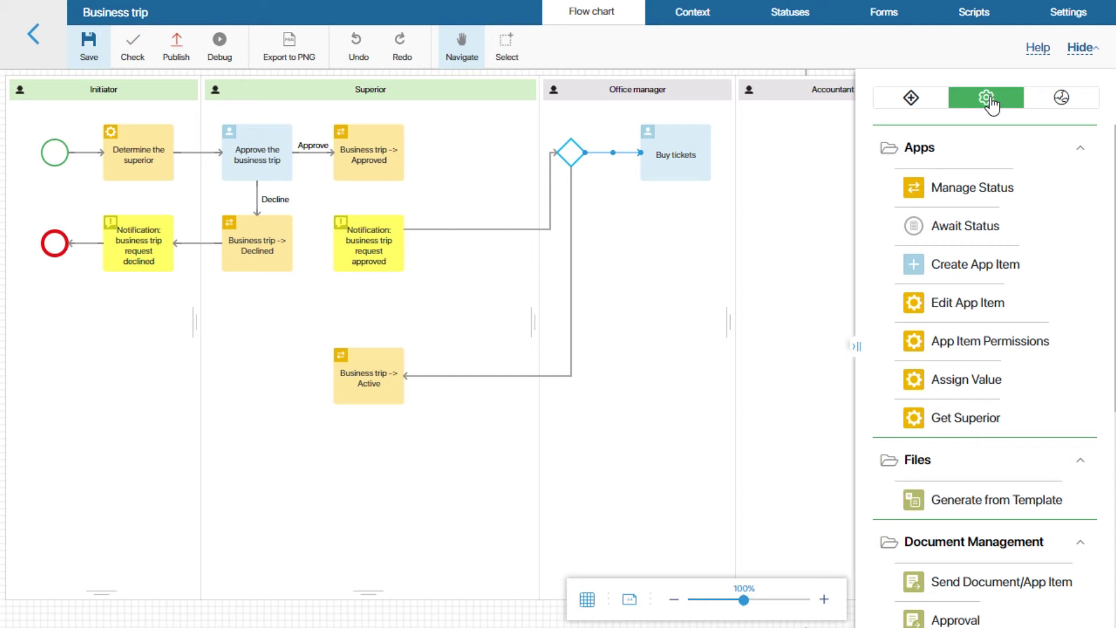
pyautogui.moveTo(974, 381); pyautogui.dragTo(244, 349)
pyautogui.moveTo(366, 384); pyautogui.dragTo(365, 440)
pyautogui.moveTo(265, 358); pyautogui.dragTo(370, 332)
# - Name the Assign Value activity "Write service data to the process context"
pyautogui.doubleClick(371, 332)
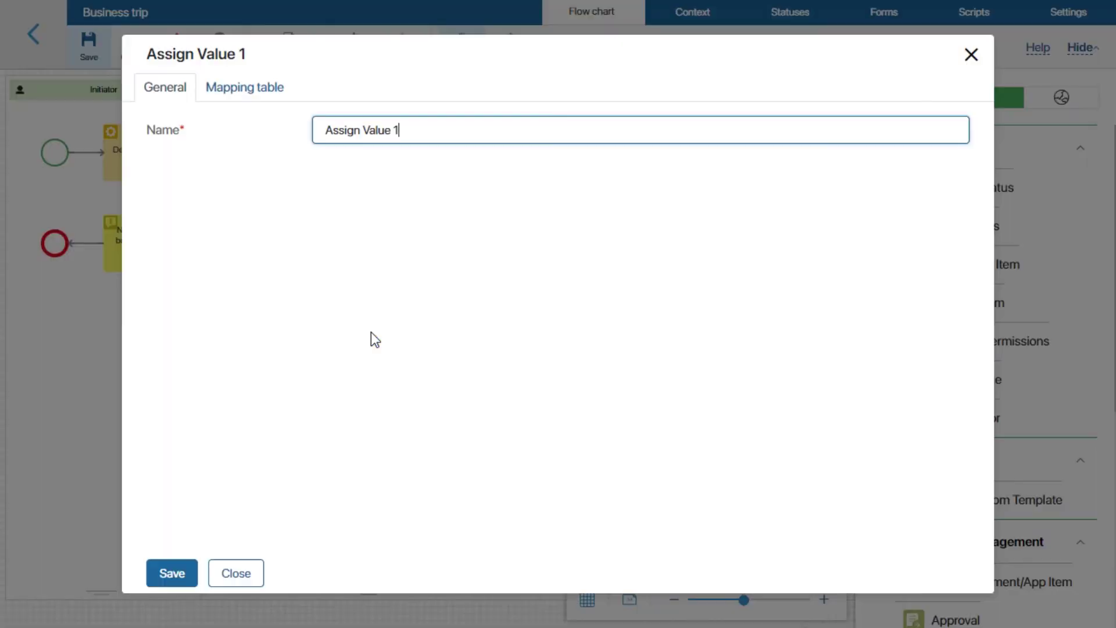
pyautogui.moveTo(424, 128); pyautogui.dragTo(298, 131)
pyautogui.write('Write service data to the process context')
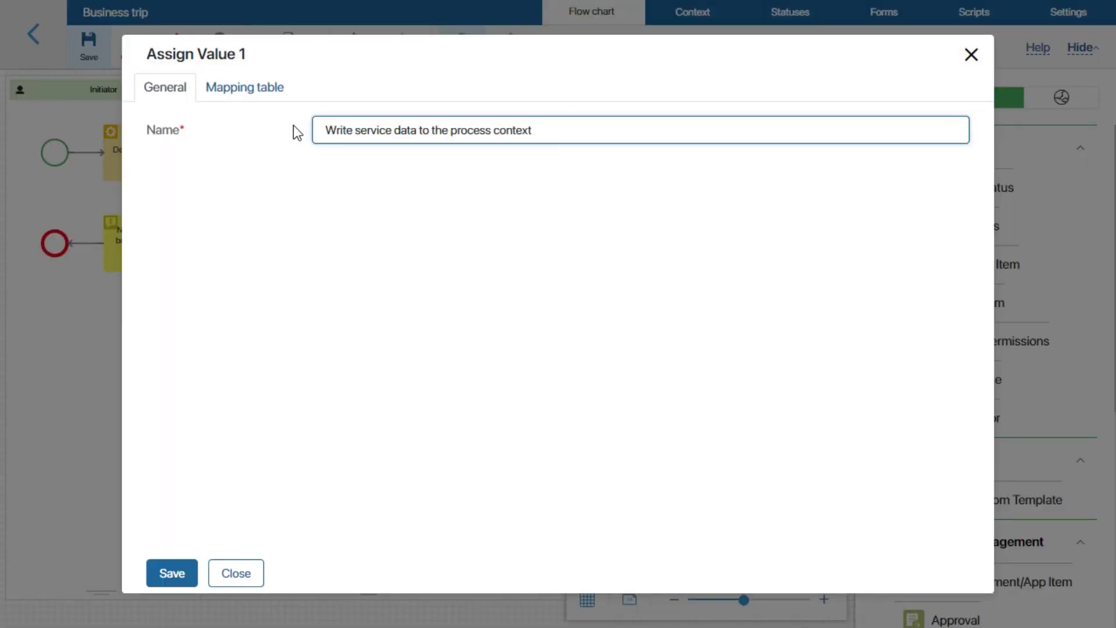
# - Map the Tickets context field to the Business trip app's Tickets property in the Assign Value activity and save it
pyautogui.click(261, 93)
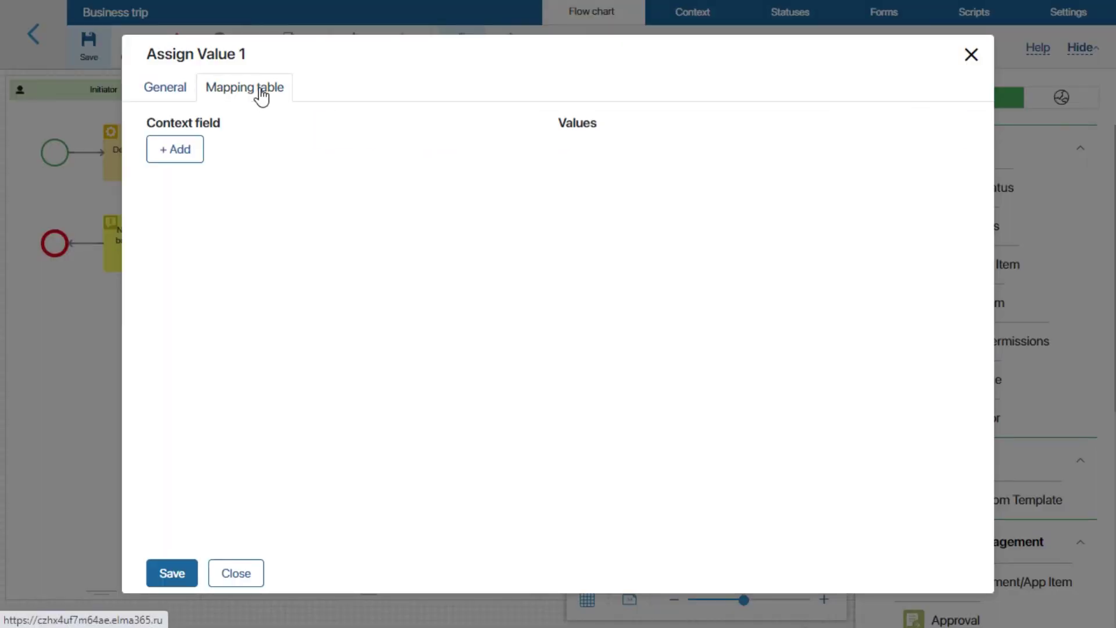
pyautogui.click(182, 152)
pyautogui.click(185, 154)
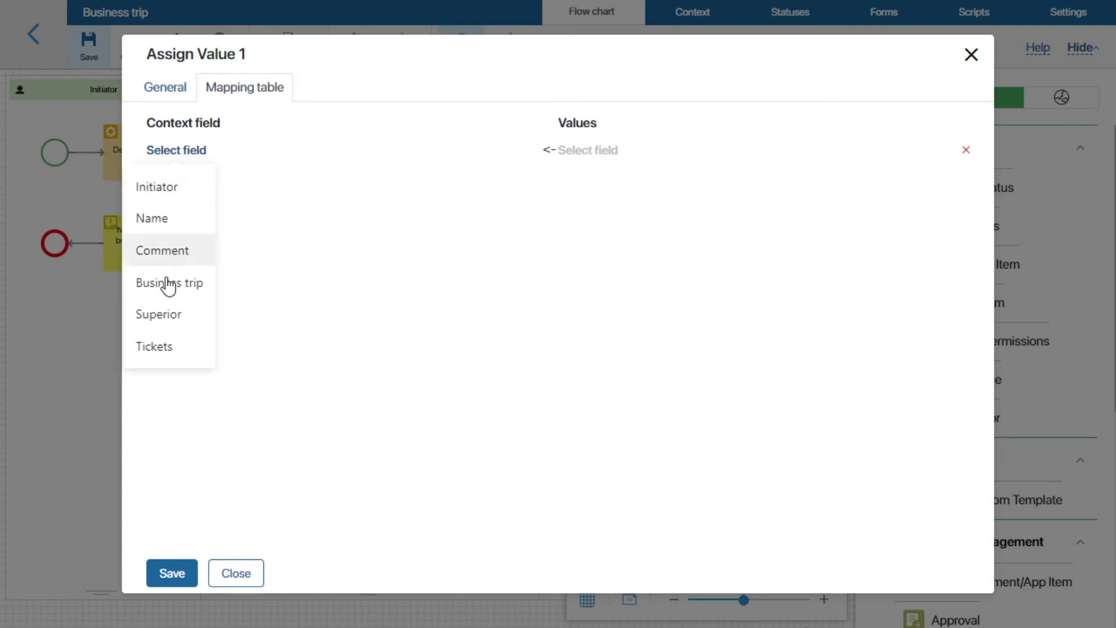
pyautogui.click(163, 348)
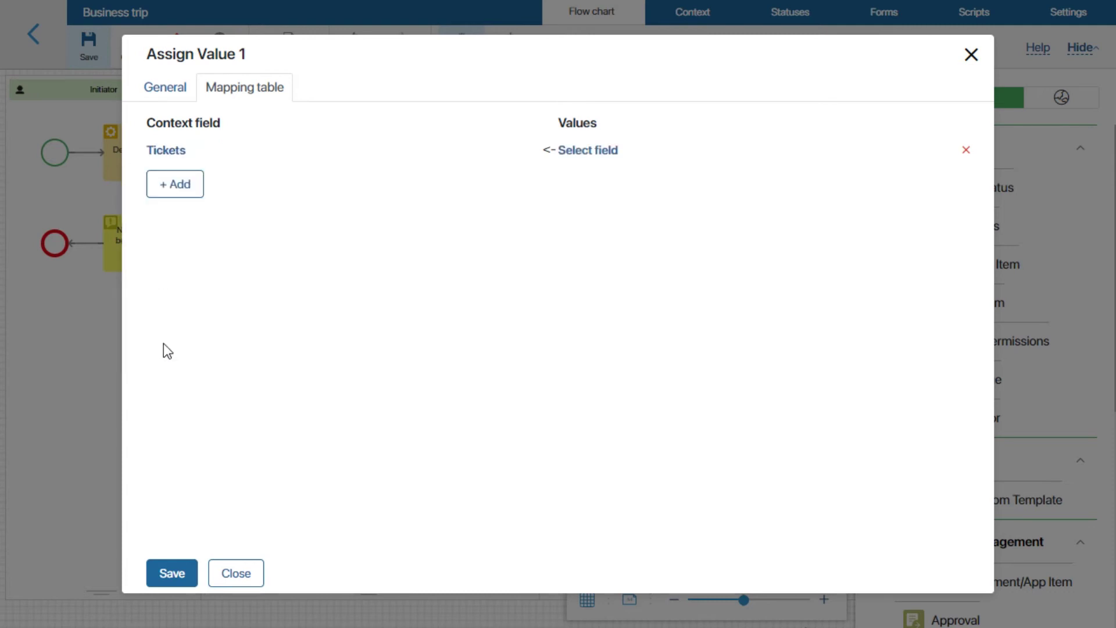
pyautogui.click(590, 152)
pyautogui.moveTo(609, 234)
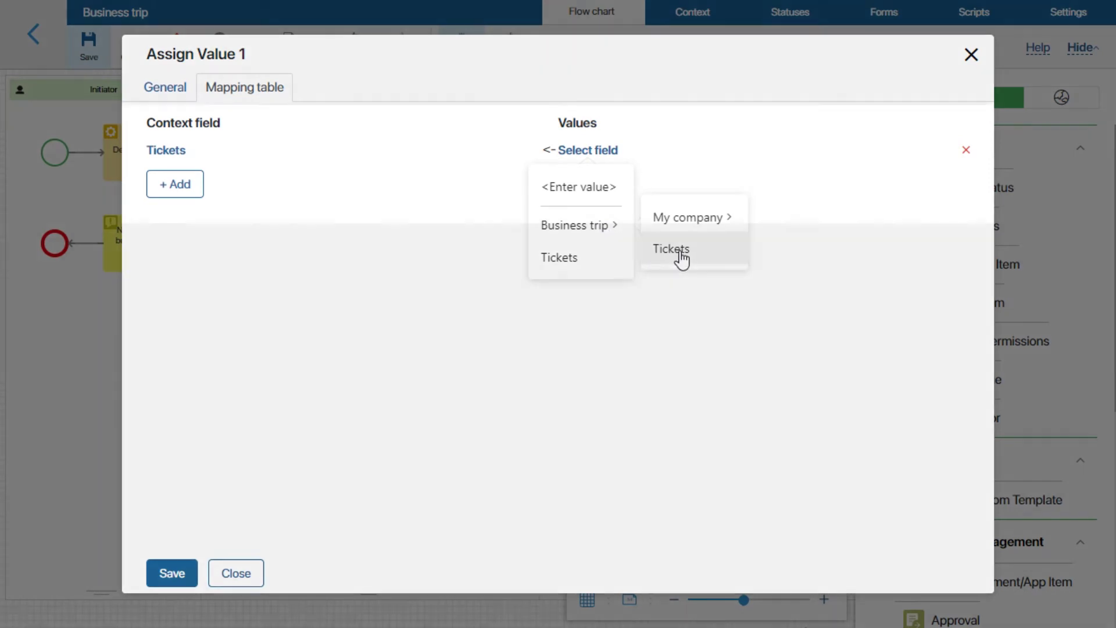
pyautogui.click(672, 249)
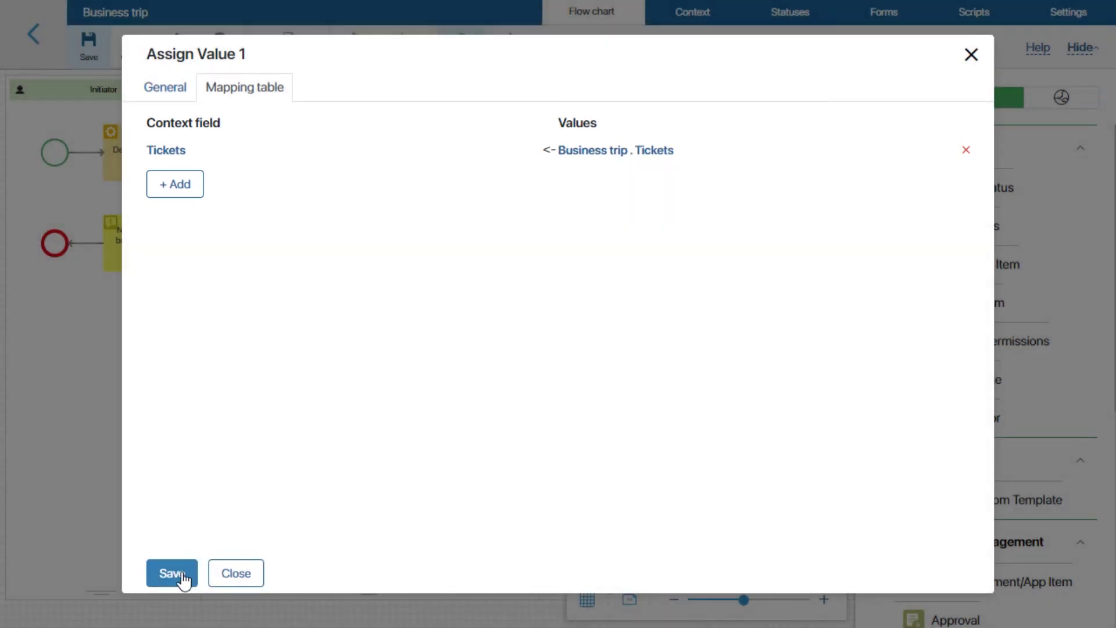
pyautogui.click(176, 574)
# - Connect the Assign Value activity to the exclusive gateway and delete the direct connector from the approved notification to the gateway
pyautogui.moveTo(372, 186); pyautogui.dragTo(557, 158)
pyautogui.click(462, 229)
pyautogui.press('Delete')
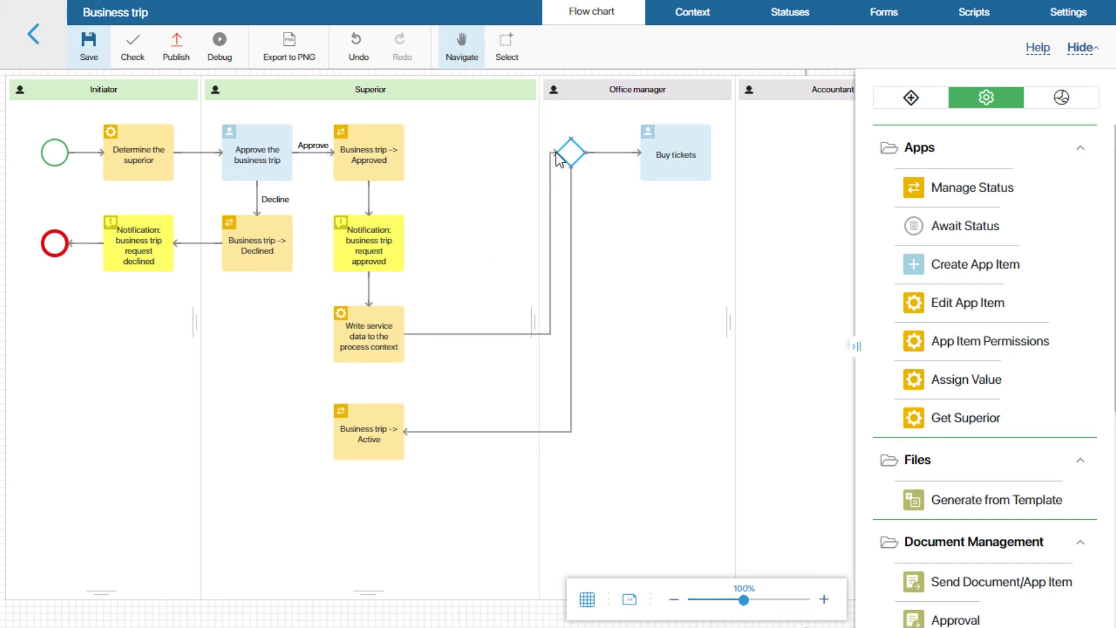
# - Add Business trip to the "Buy tickets" task form with My company, Employee, Destination, Trip purpose, Starting date and Completion date
pyautogui.doubleClick(677, 152)
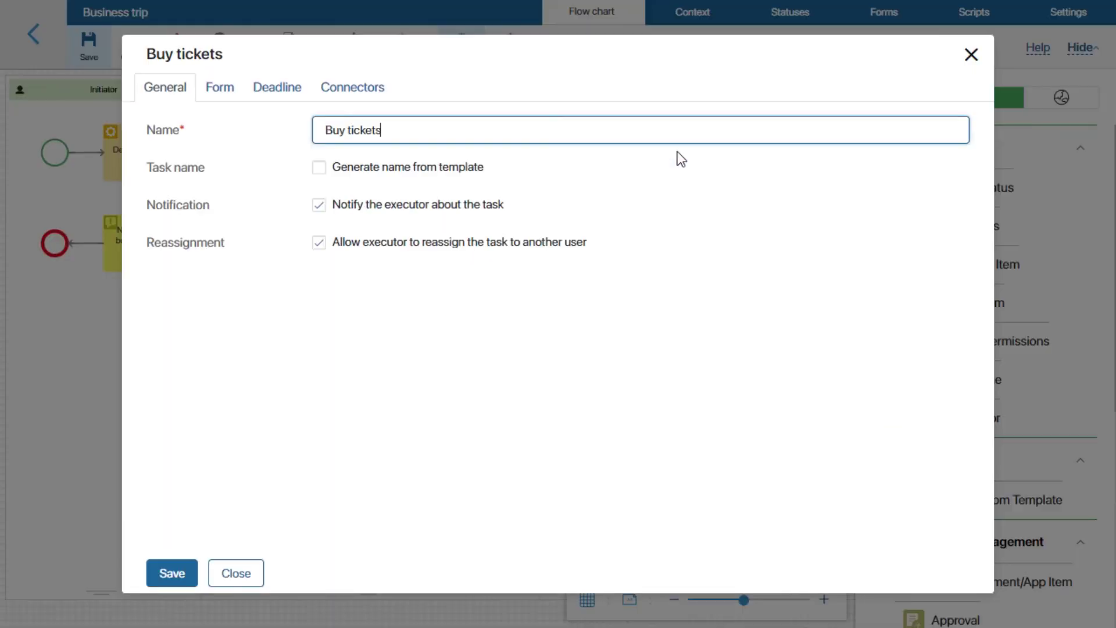
pyautogui.click(223, 88)
pyautogui.click(324, 326)
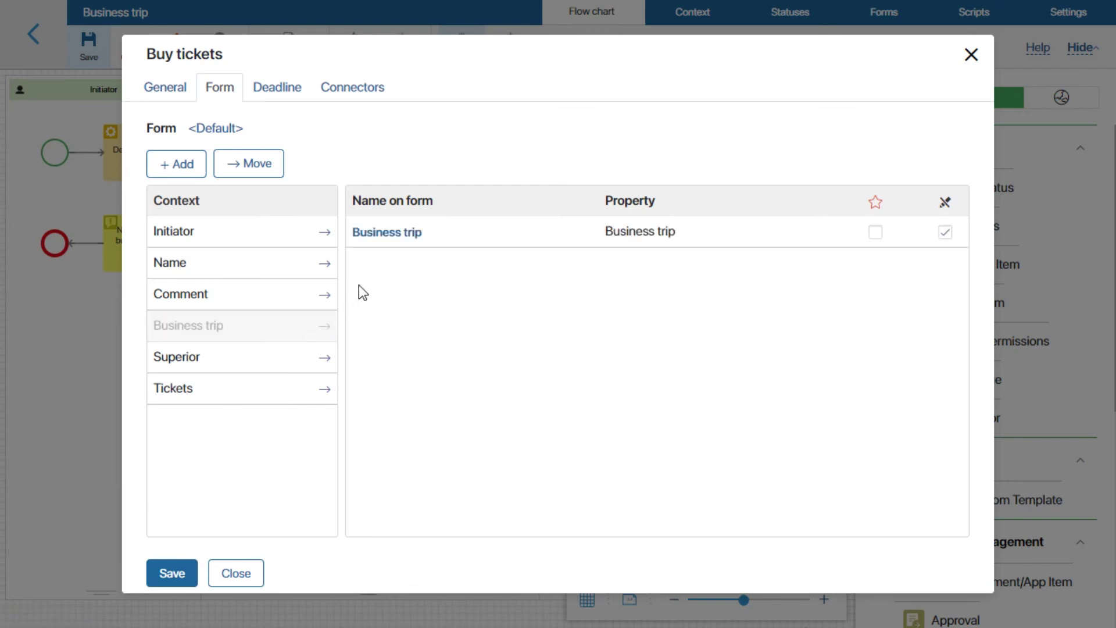
pyautogui.click(397, 235)
pyautogui.click(276, 166)
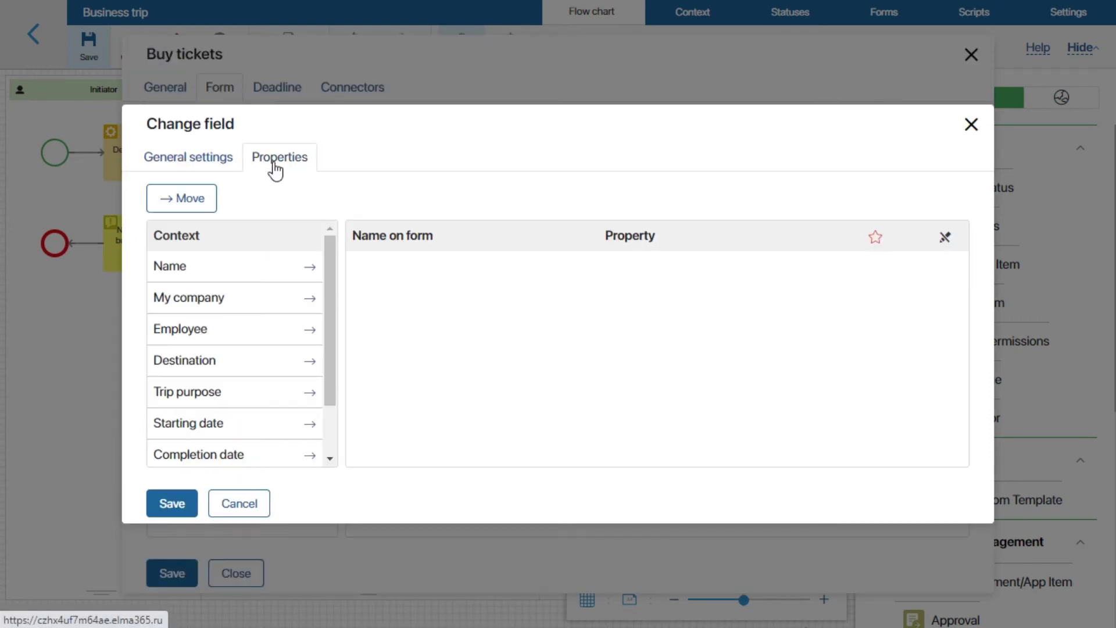
pyautogui.click(311, 300)
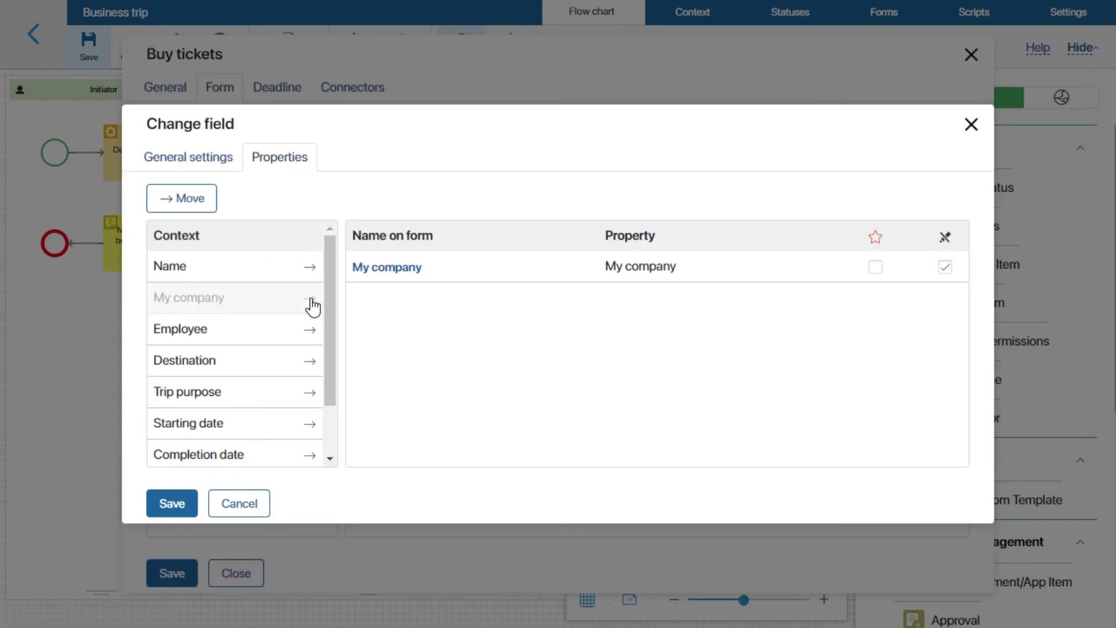
pyautogui.click(314, 333)
pyautogui.click(312, 361)
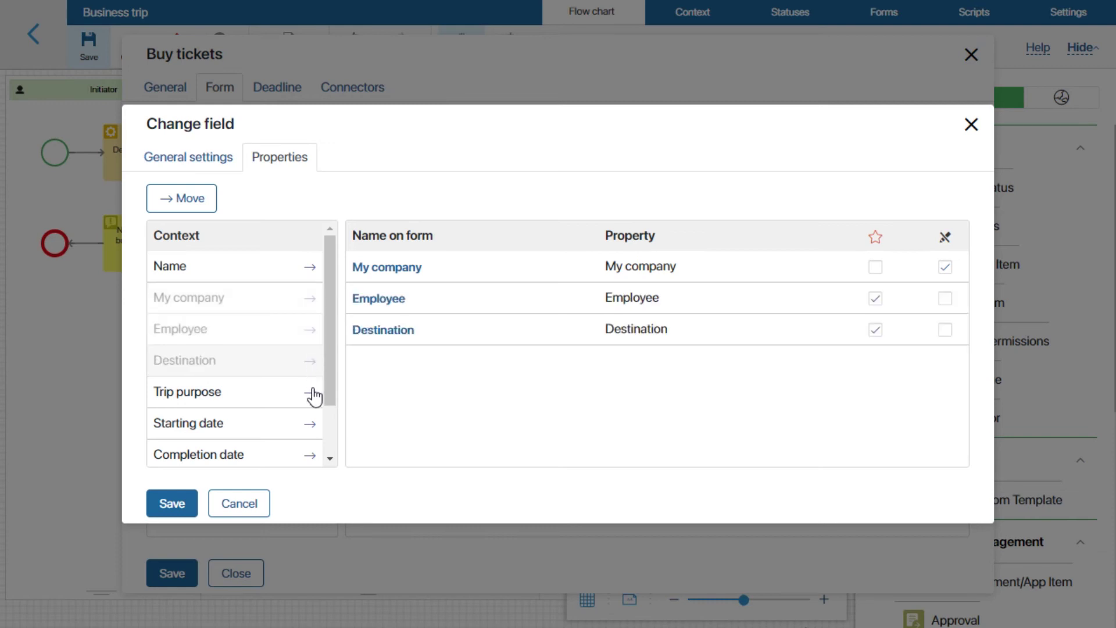
pyautogui.click(312, 396)
pyautogui.click(313, 423)
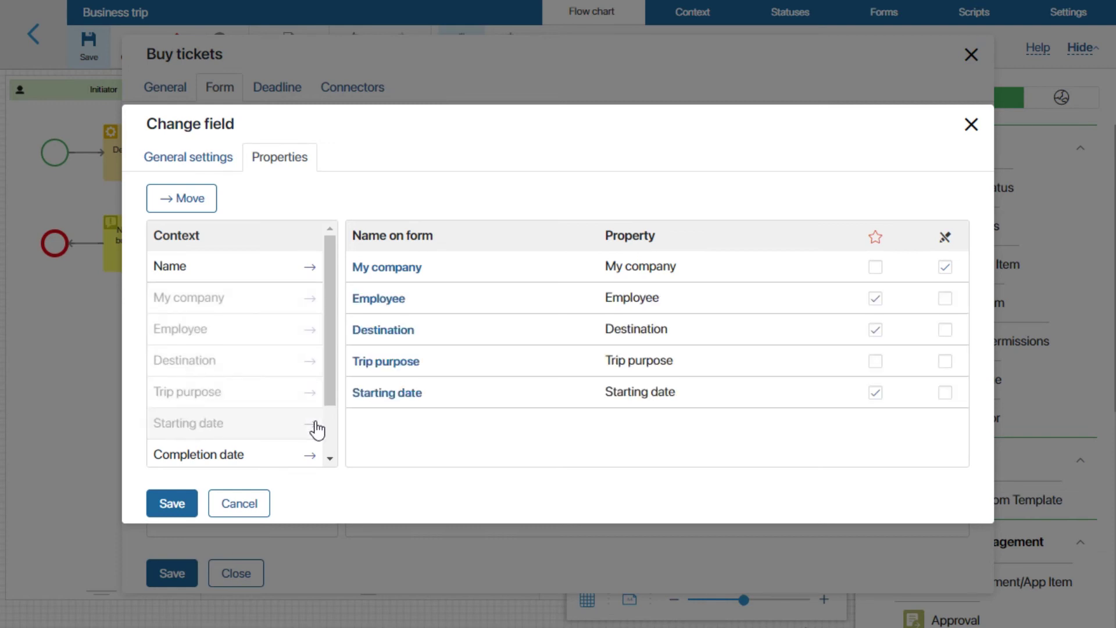
pyautogui.click(314, 456)
# - Make Employee, Destination, Trip purpose, Starting date and Completion date read-only on the form and save the "Buy tickets" task
pyautogui.click(944, 299)
pyautogui.click(945, 330)
pyautogui.click(945, 361)
pyautogui.click(945, 392)
pyautogui.click(945, 423)
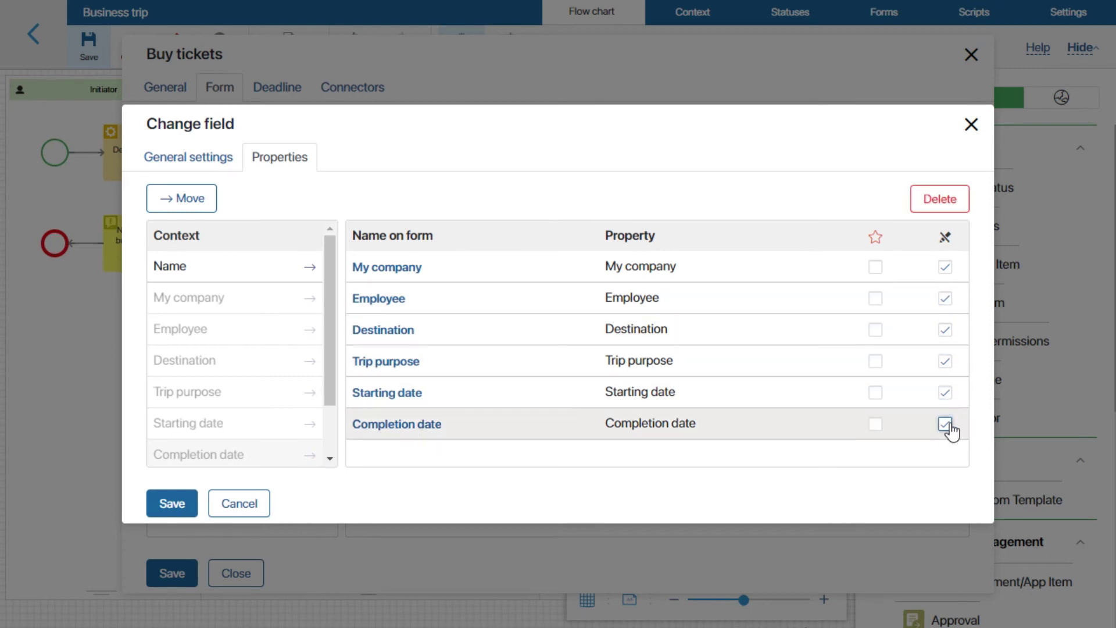
pyautogui.click(180, 509)
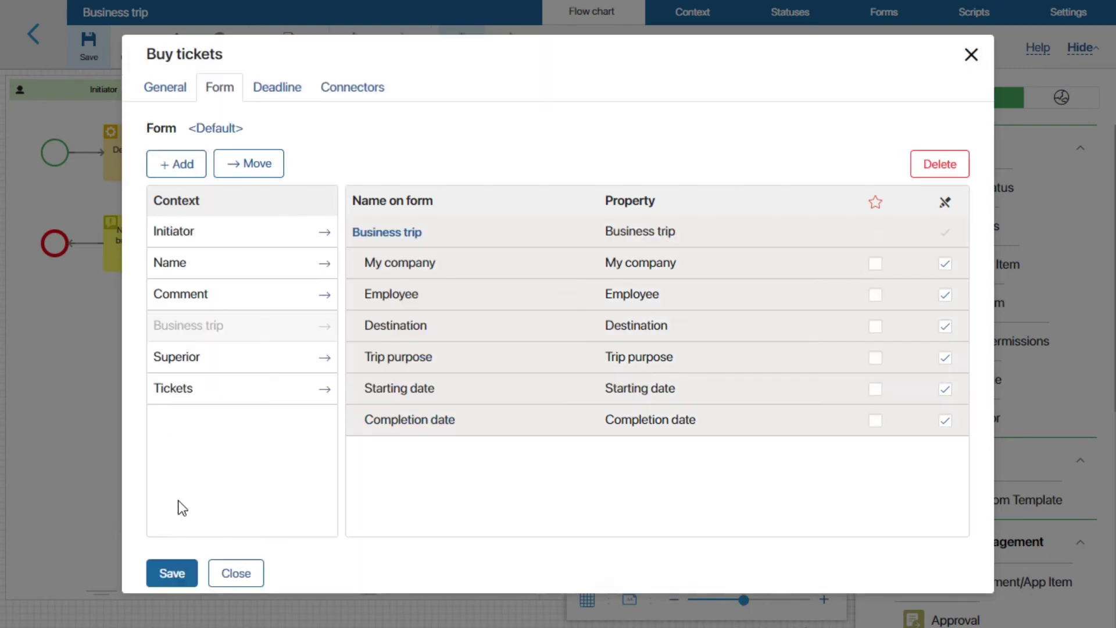
pyautogui.click(172, 573)
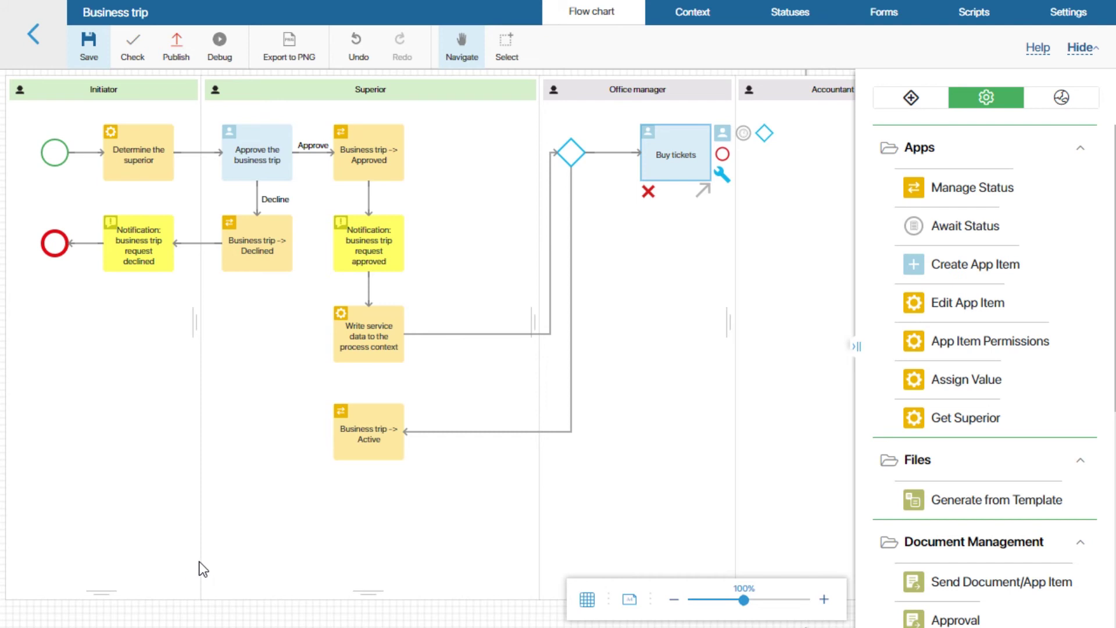
# - Place a timer in the Office manager lane below the gateway and delete the connector from the gateway to Business trip -> Active
pyautogui.click(914, 102)
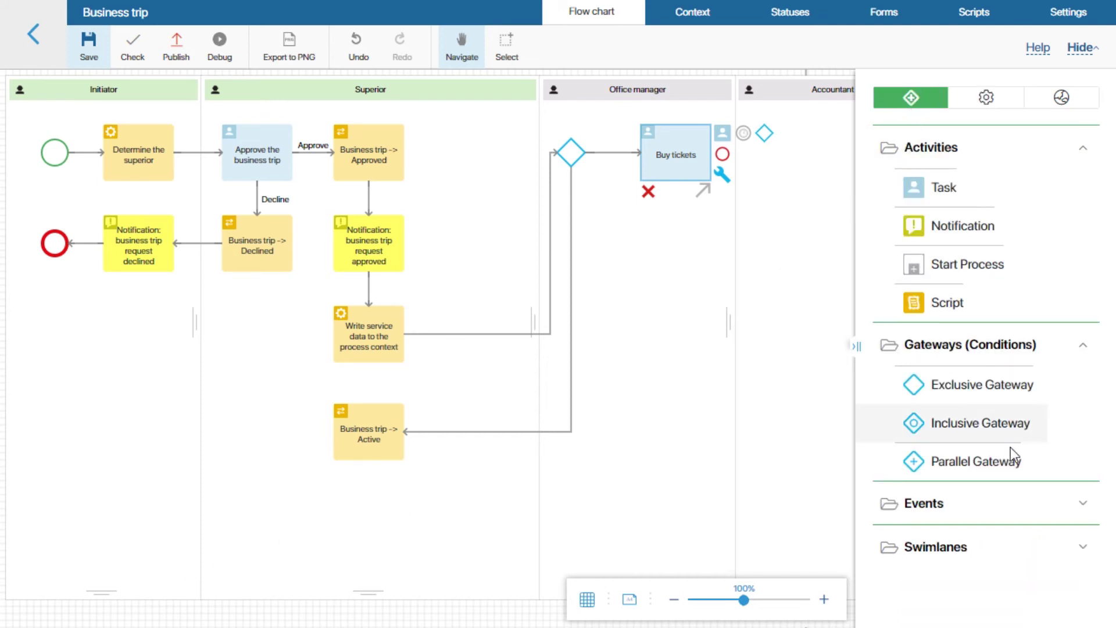
pyautogui.click(1080, 506)
pyautogui.moveTo(974, 537); pyautogui.dragTo(570, 396)
pyautogui.click(571, 373)
pyautogui.press('Delete')
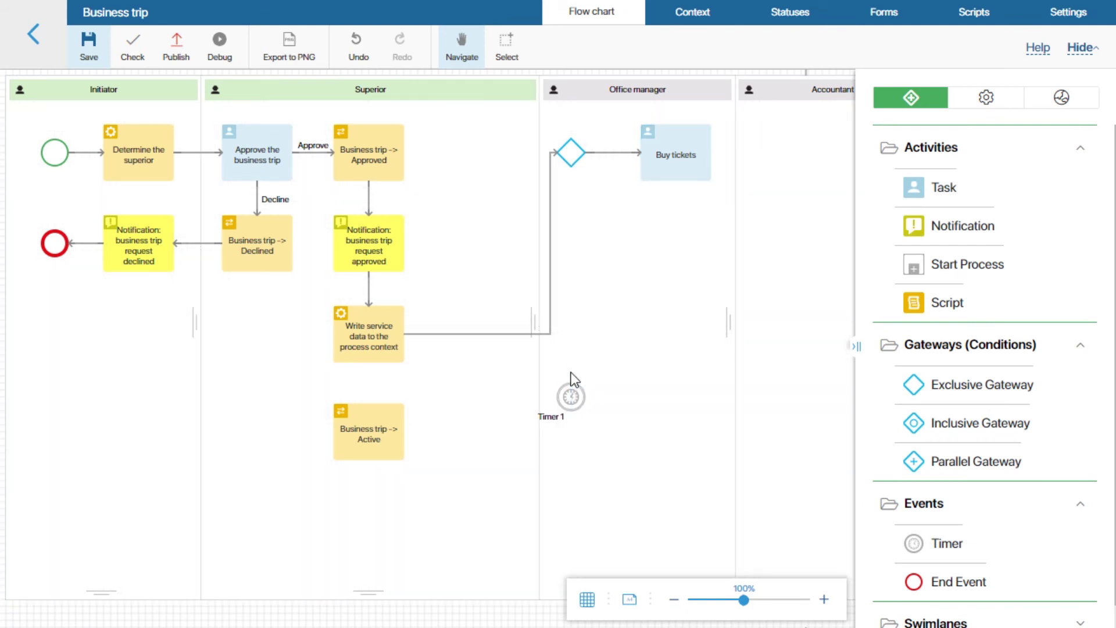
# - Set the timer's deadline type to Variable with a new Date property "Starting date" as the due date and save the timer
pyautogui.doubleClick(571, 398)
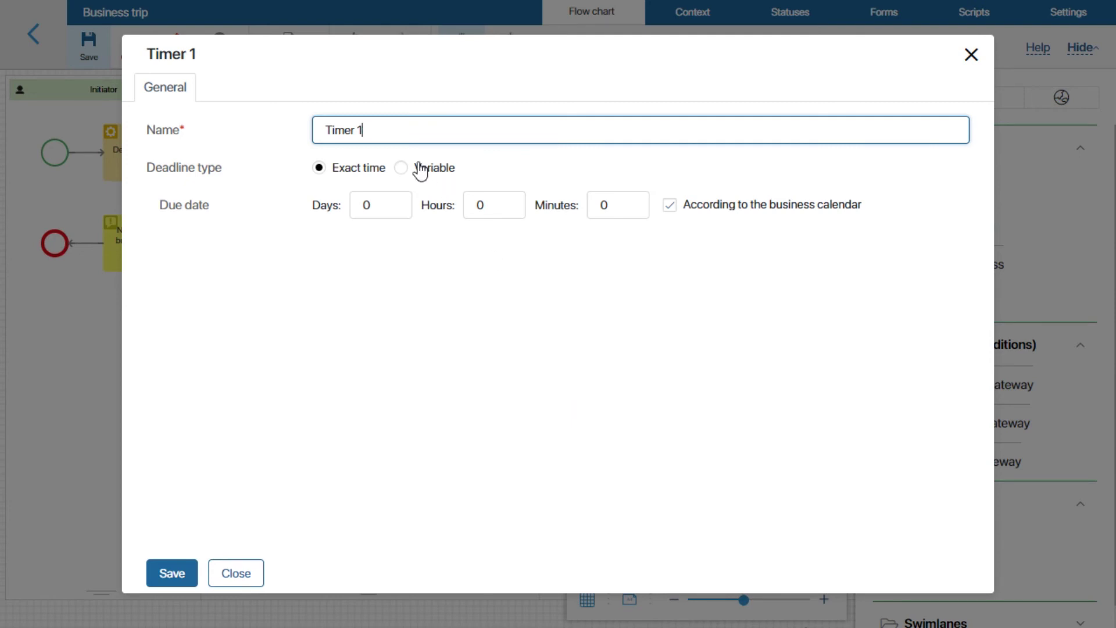
pyautogui.click(402, 168)
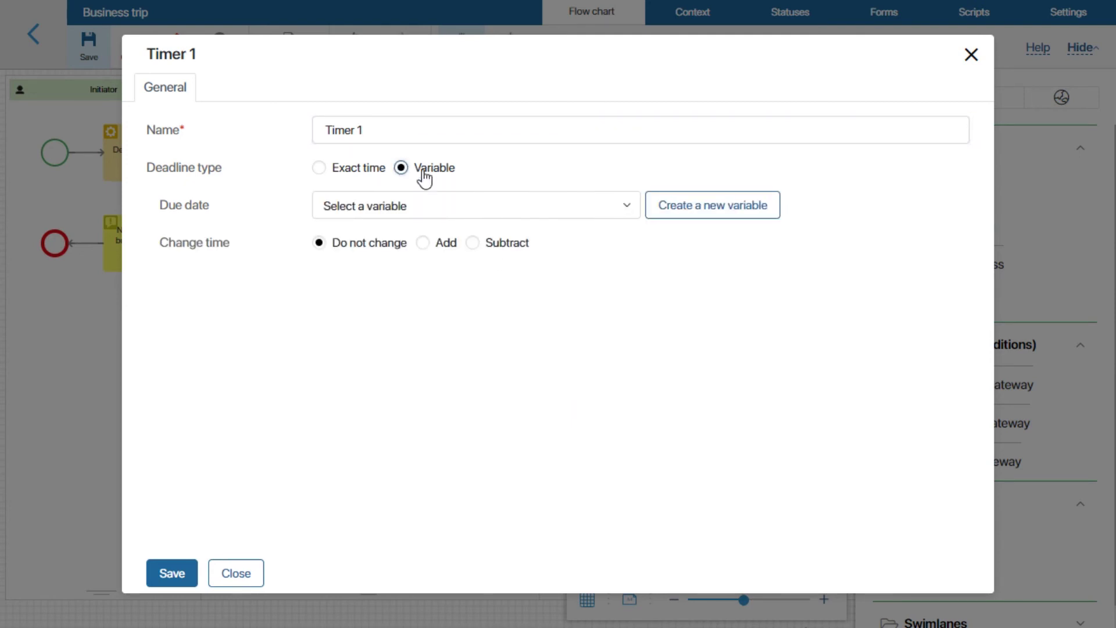
pyautogui.click(651, 208)
pyautogui.write('Starting date')
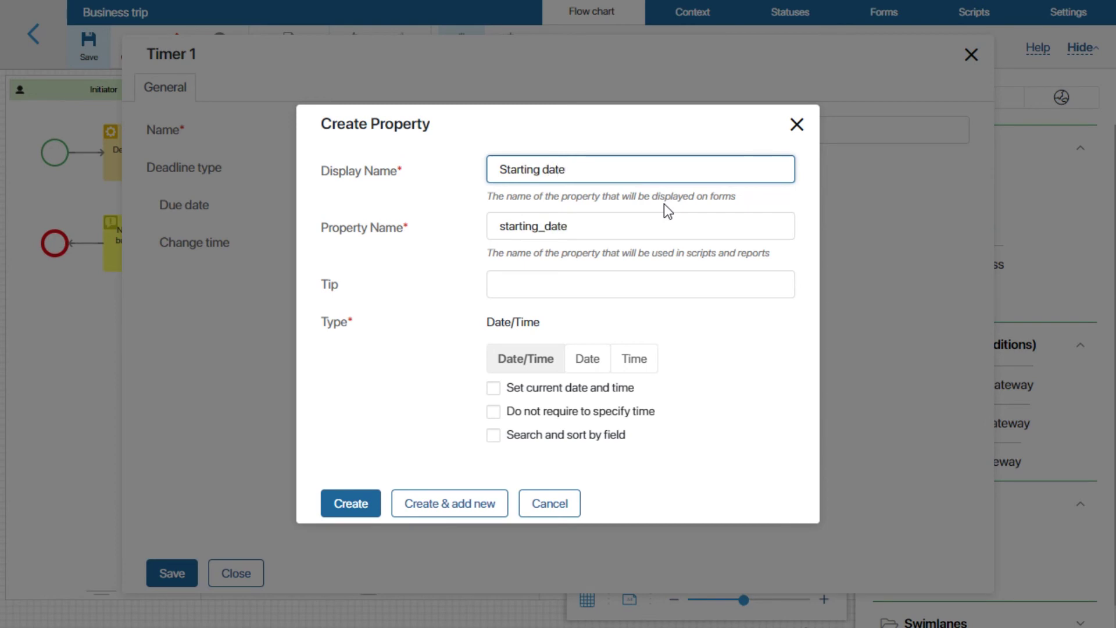
pyautogui.click(587, 359)
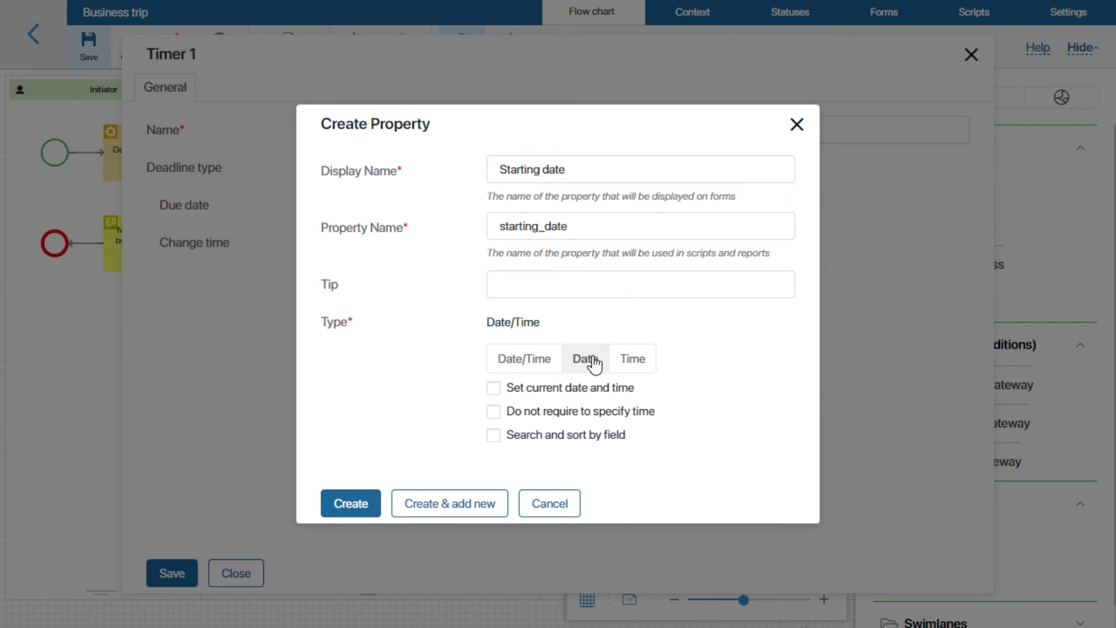
pyautogui.click(363, 507)
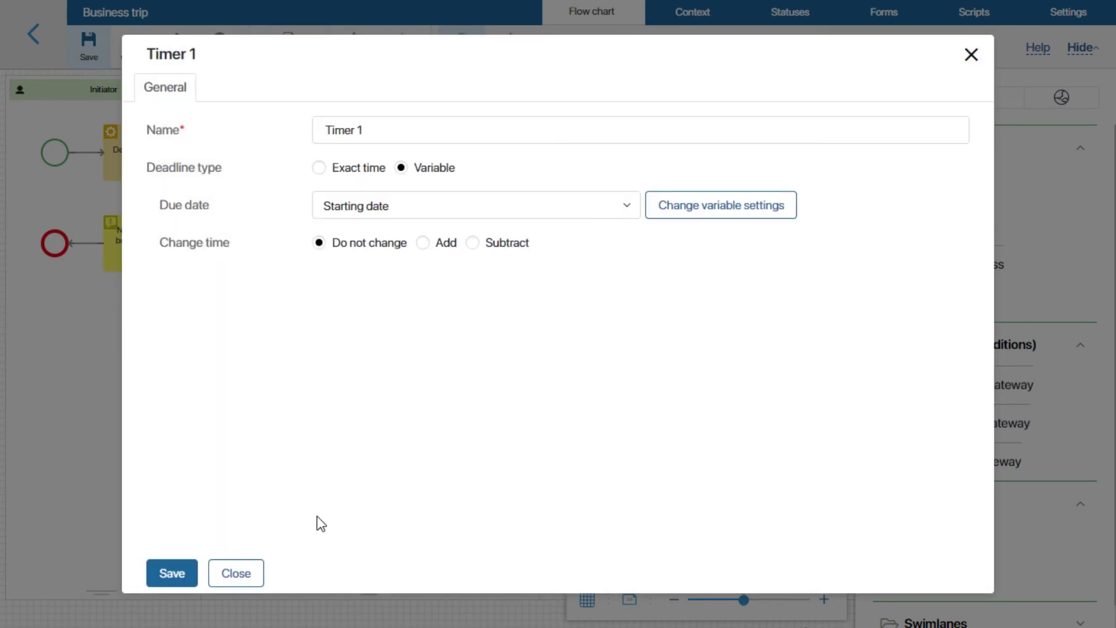
pyautogui.click(177, 577)
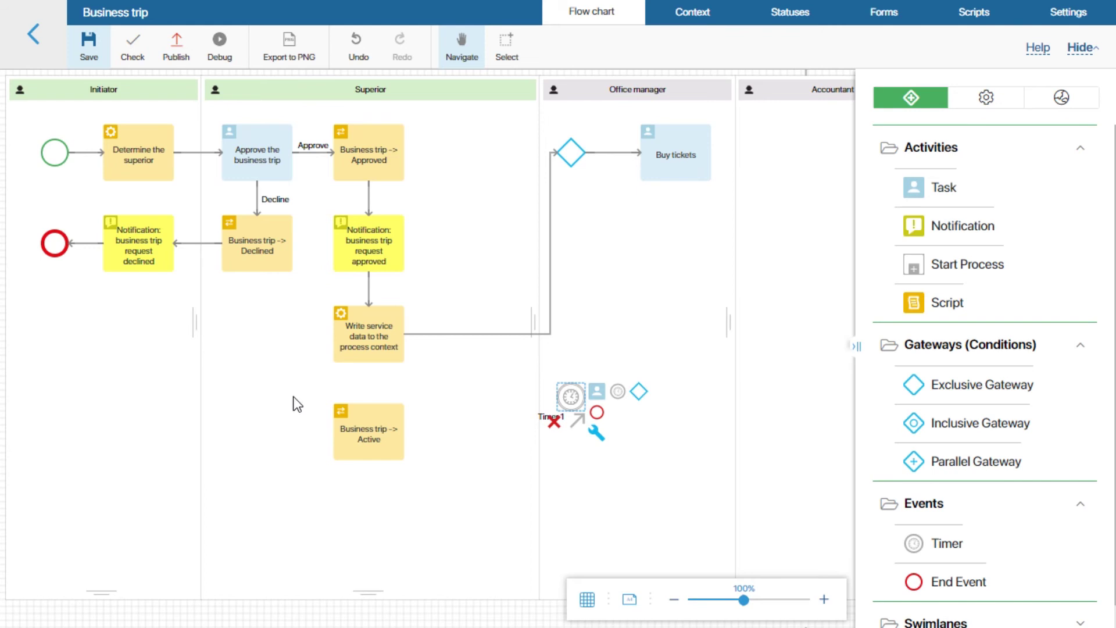
# - In the "Write service data to the process context" activity, map Starting date to Business trip . Starting date and save
pyautogui.click(370, 332)
pyautogui.doubleClick(369, 332)
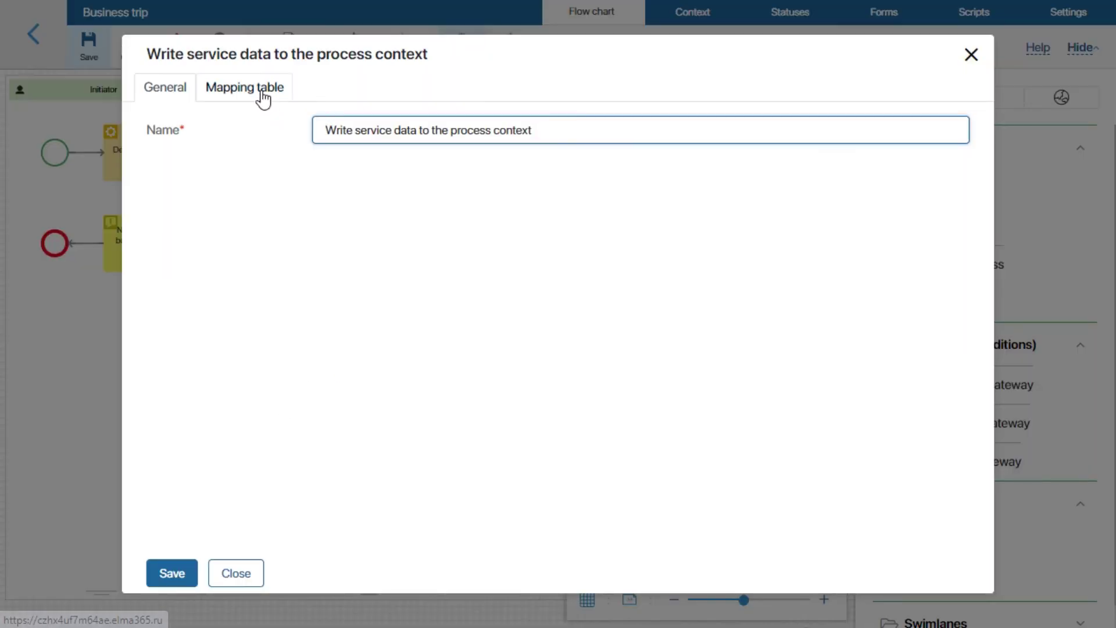
pyautogui.click(259, 97)
pyautogui.click(180, 186)
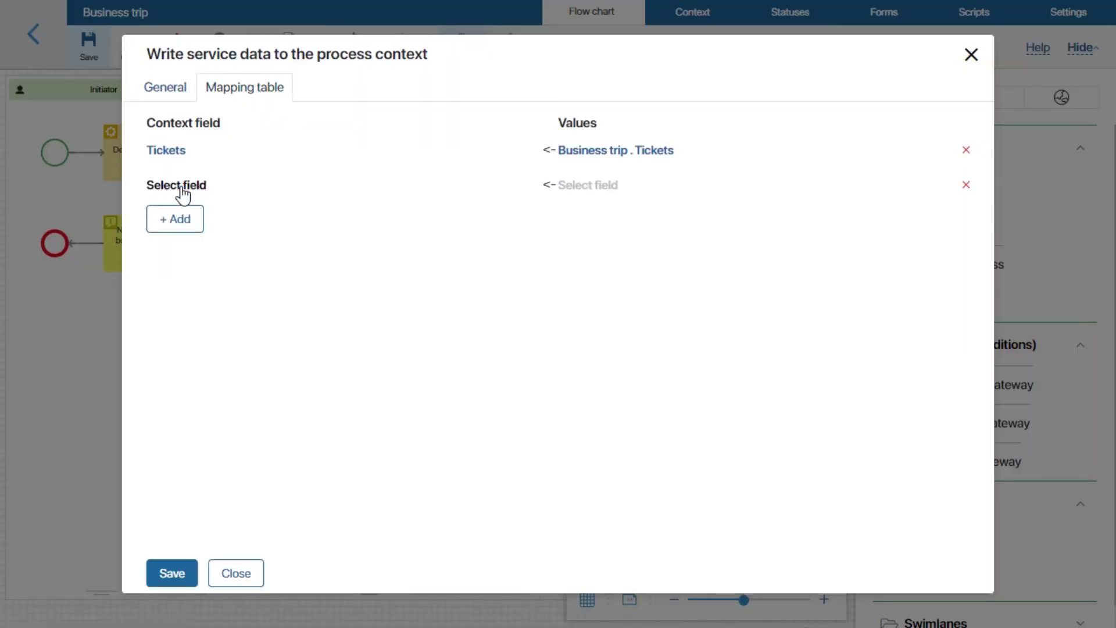
pyautogui.click(180, 186)
pyautogui.click(183, 413)
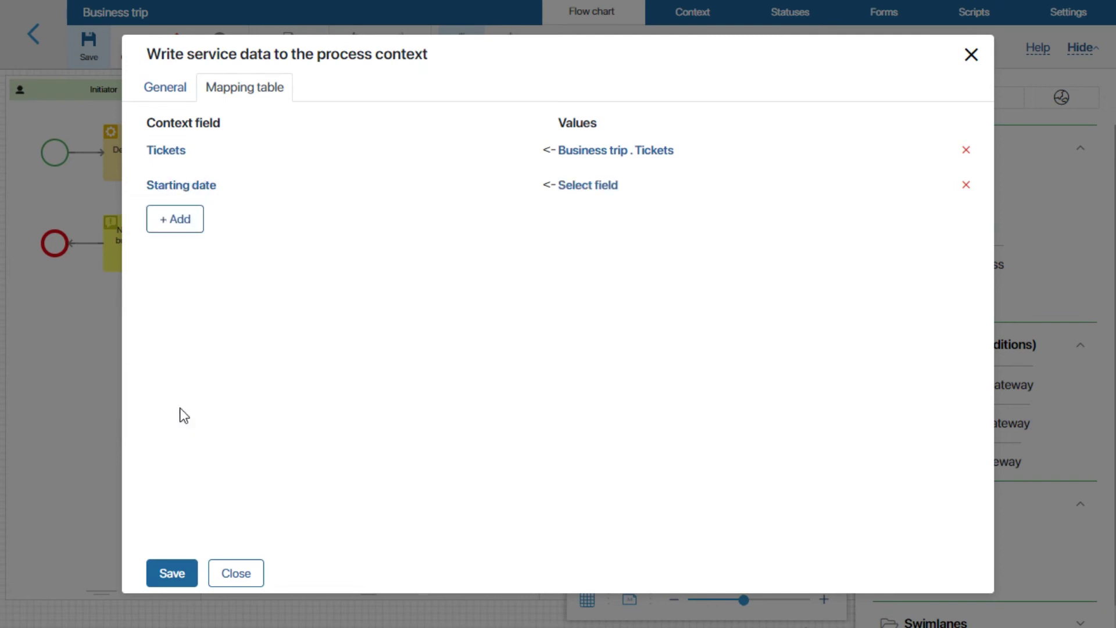
pyautogui.click(578, 187)
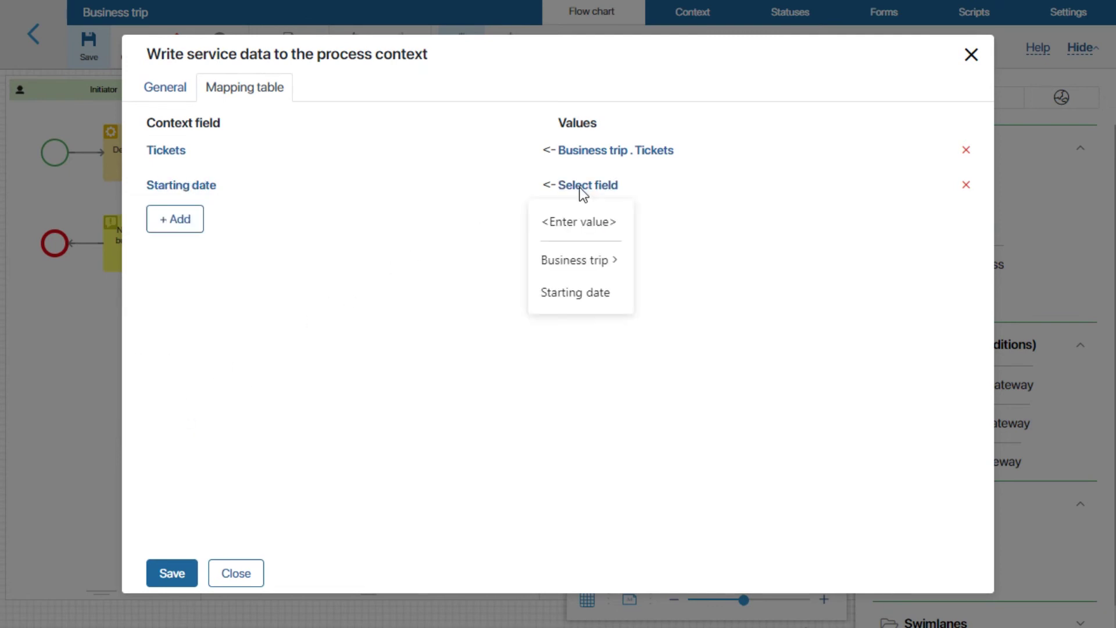
pyautogui.moveTo(595, 263)
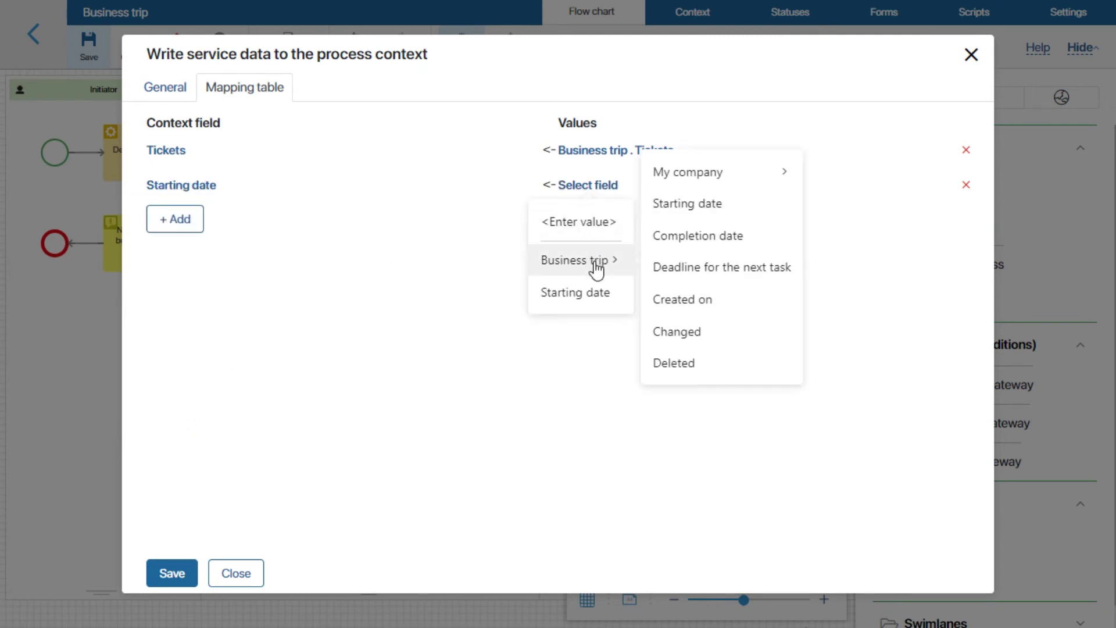
pyautogui.click(680, 203)
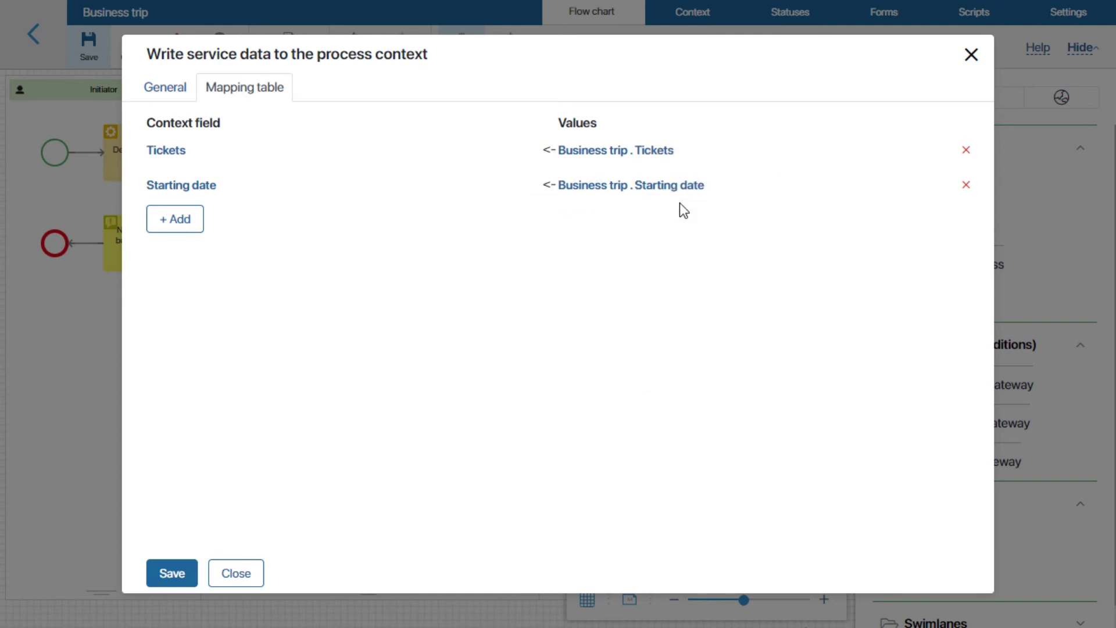
pyautogui.click(181, 573)
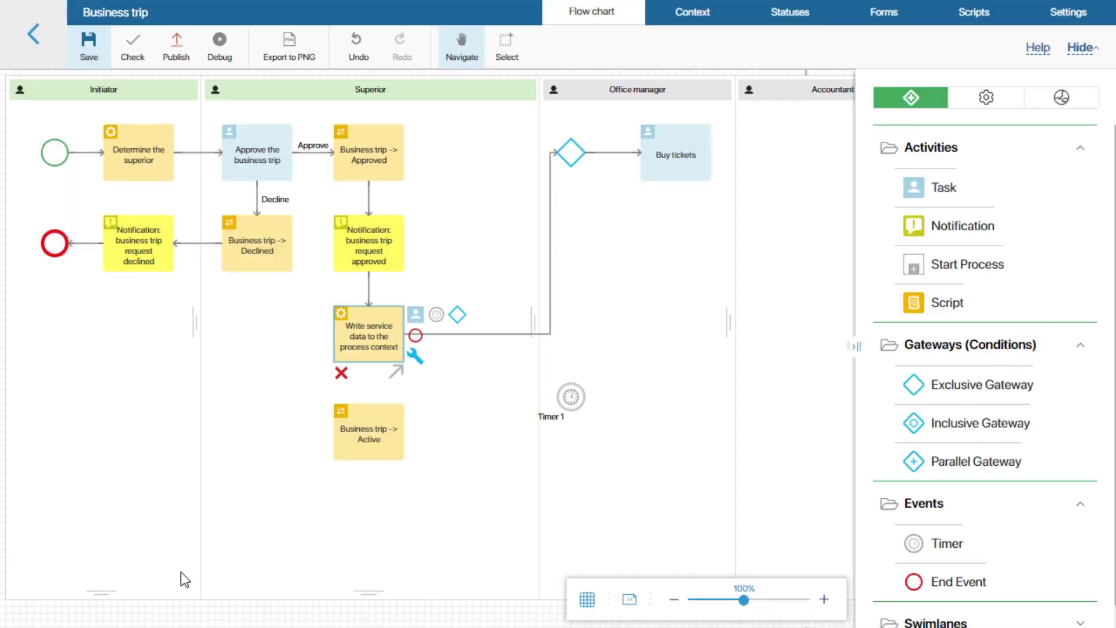
# - Connect "Buy tickets" through the timer to Business trip -> Active, and make the task's outgoing transition a blue "Done" button
pyautogui.moveTo(675, 177)
pyautogui.mouseDown()
pyautogui.moveTo(618, 389)
pyautogui.moveTo(403, 431)
pyautogui.mouseUp()
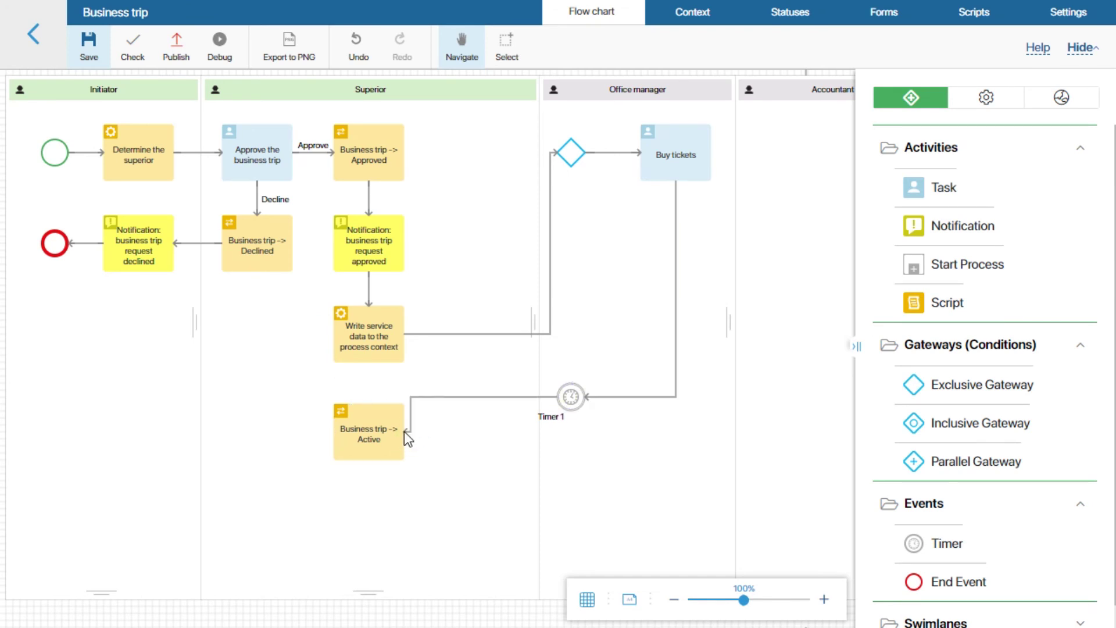
pyautogui.doubleClick(676, 325)
pyautogui.click(304, 94)
pyautogui.click(383, 138)
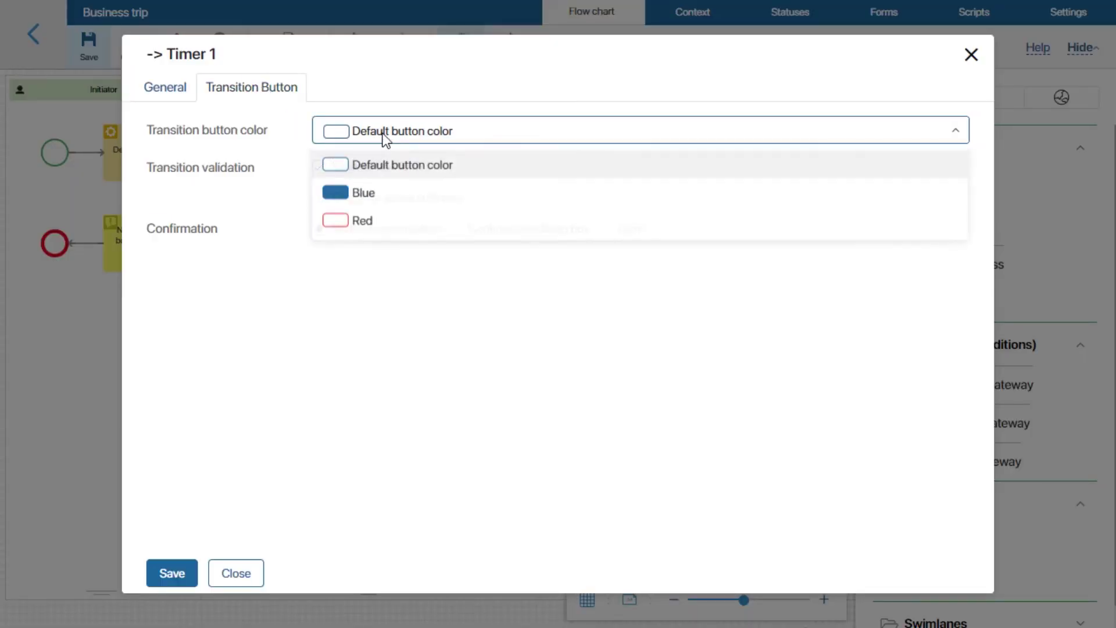
pyautogui.click(366, 190)
pyautogui.click(183, 581)
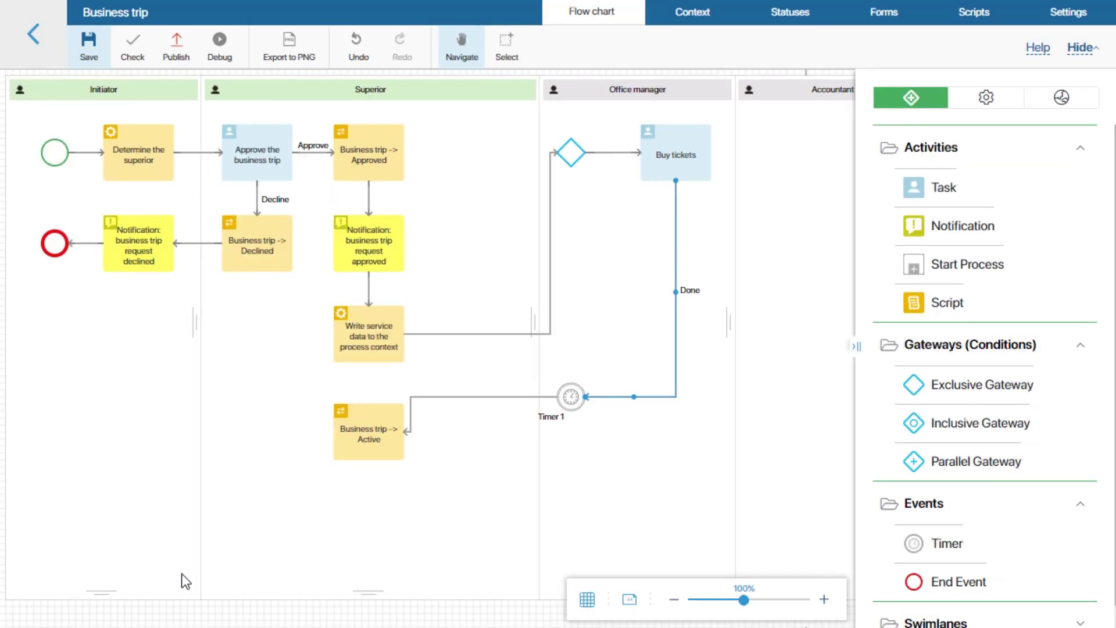
# - Connect the gateway to the timer as the default connector and move the timer level with Business trip -> Active
pyautogui.moveTo(571, 165); pyautogui.dragTo(571, 394)
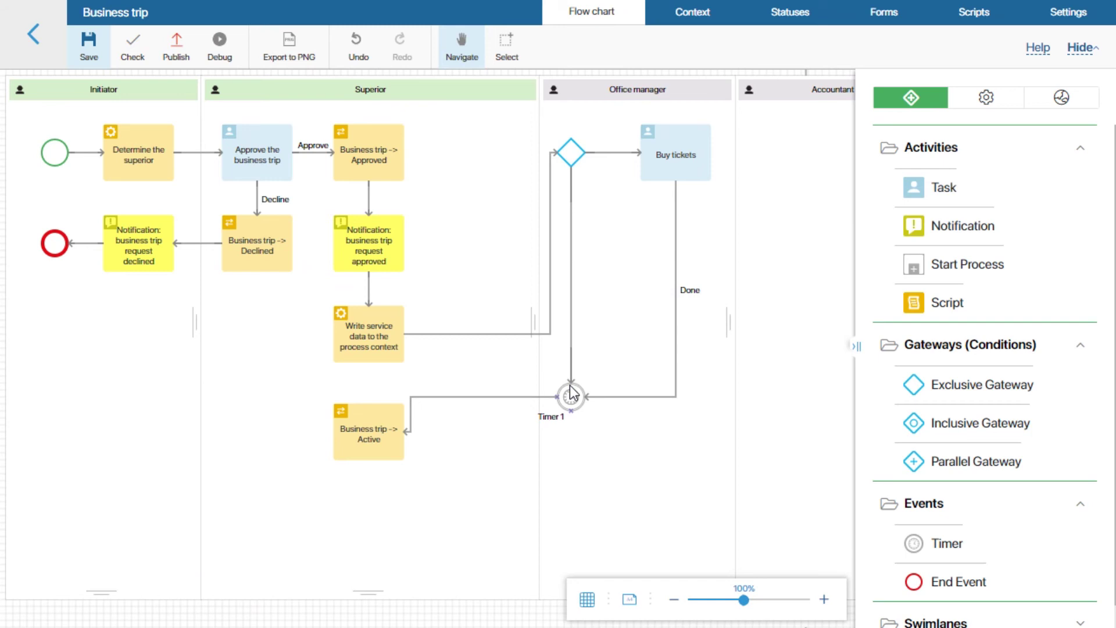
pyautogui.doubleClick(568, 152)
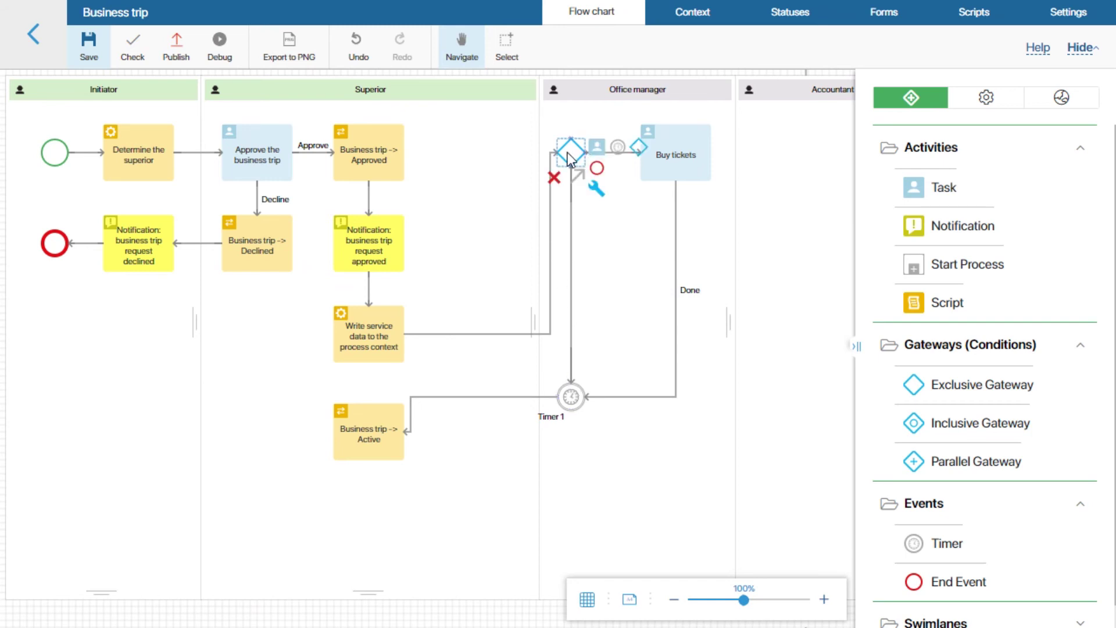
pyautogui.click(339, 94)
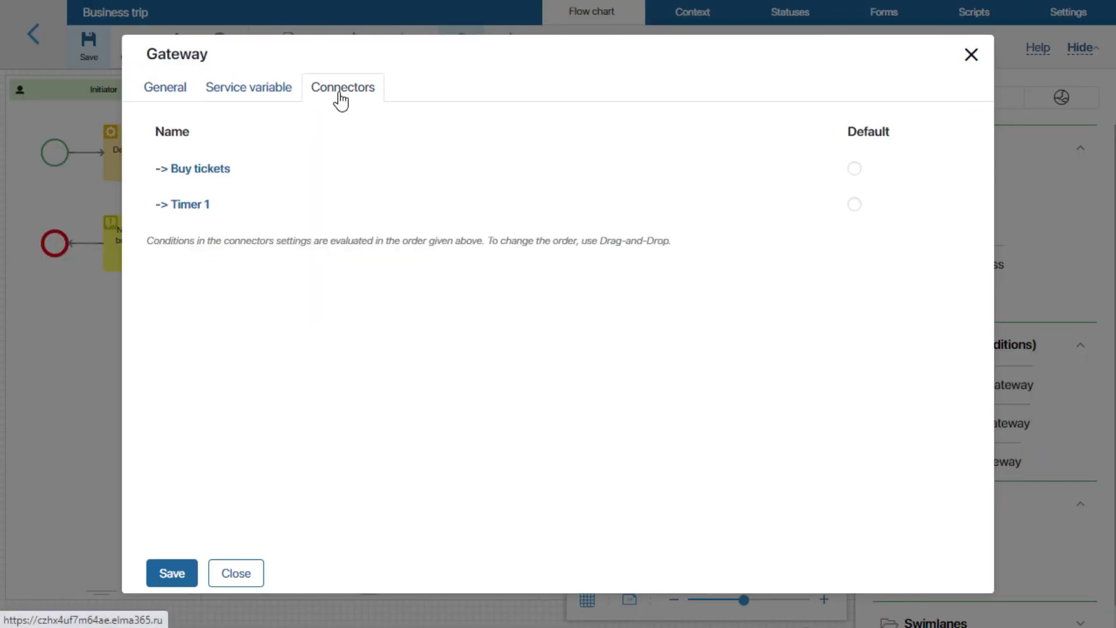
pyautogui.click(855, 205)
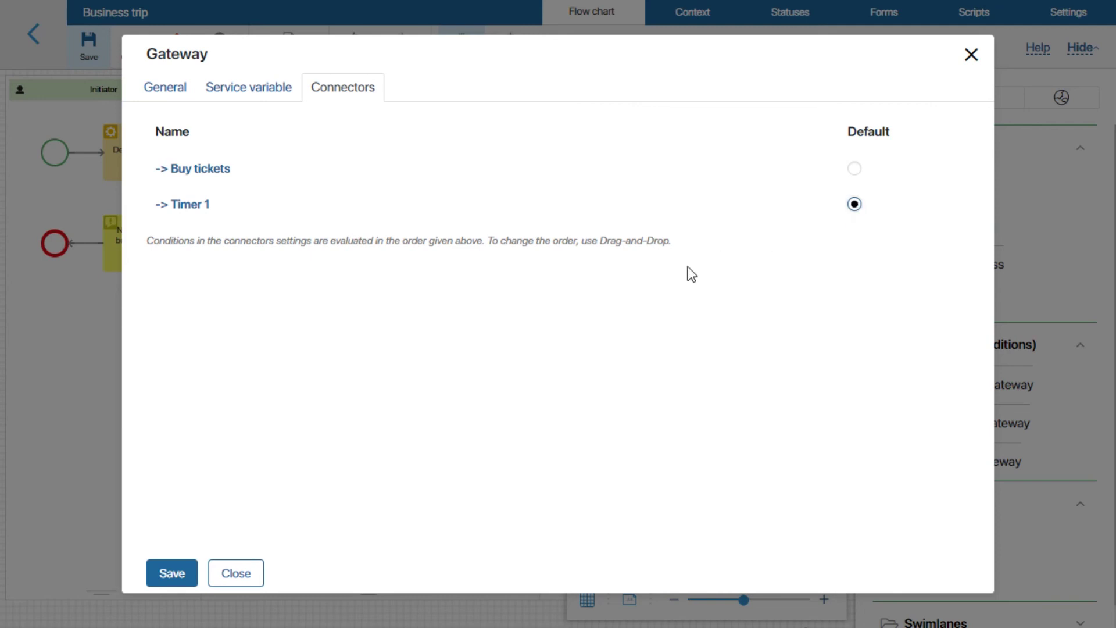
pyautogui.click(177, 572)
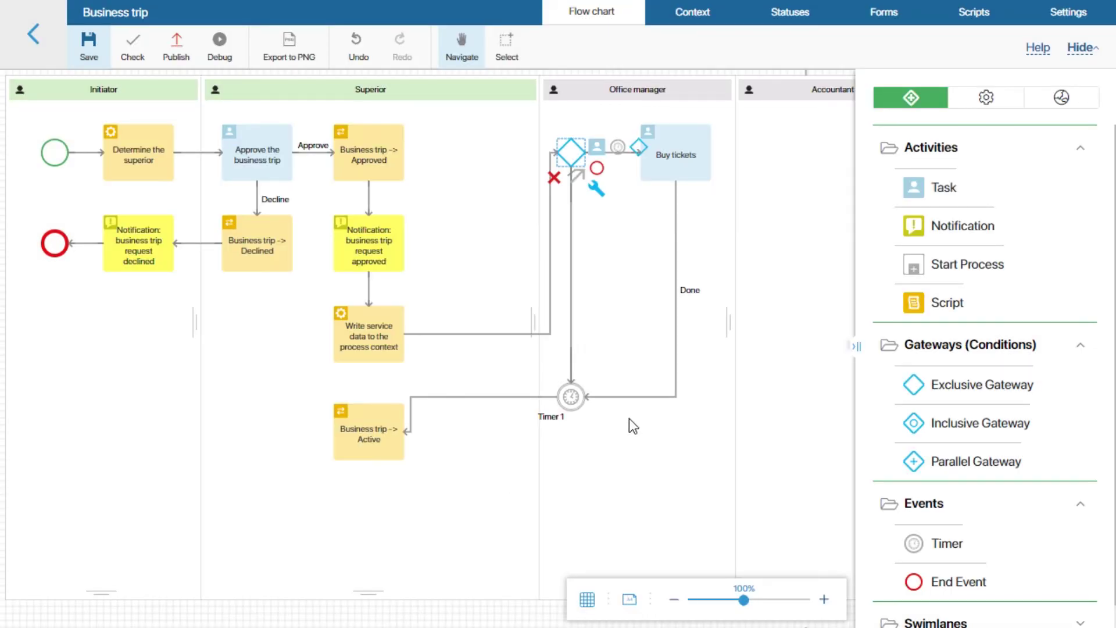
pyautogui.moveTo(572, 399); pyautogui.dragTo(570, 436)
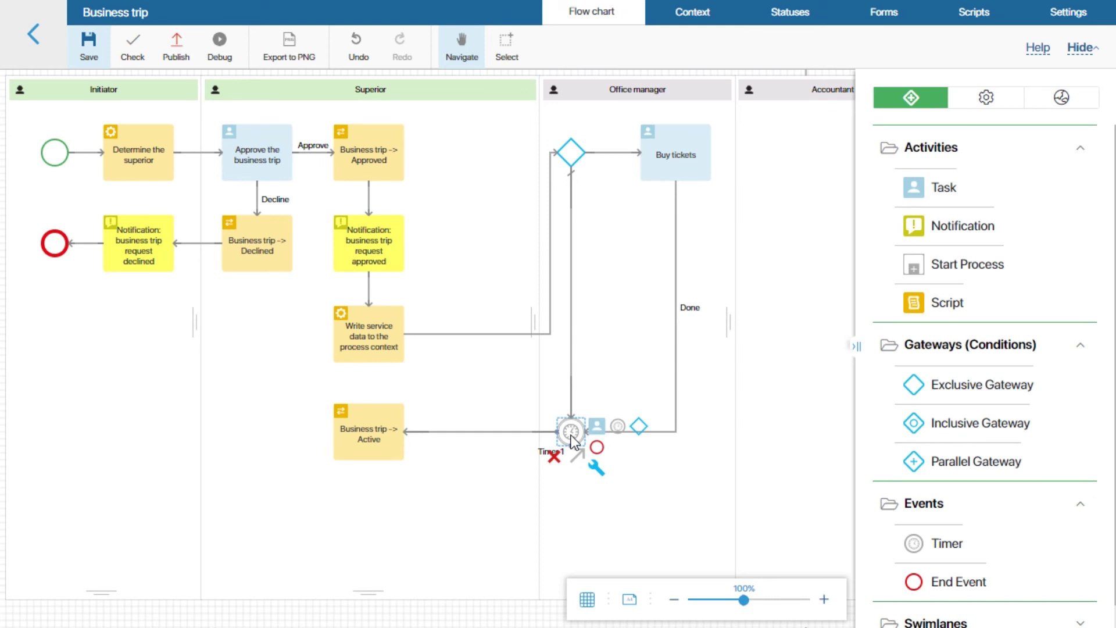
# - Place a task in the Initiator lane below the declined notification and name it "File a business trip report"
pyautogui.moveTo(929, 187); pyautogui.dragTo(137, 423)
pyautogui.hotkey('ctrl', 'a')
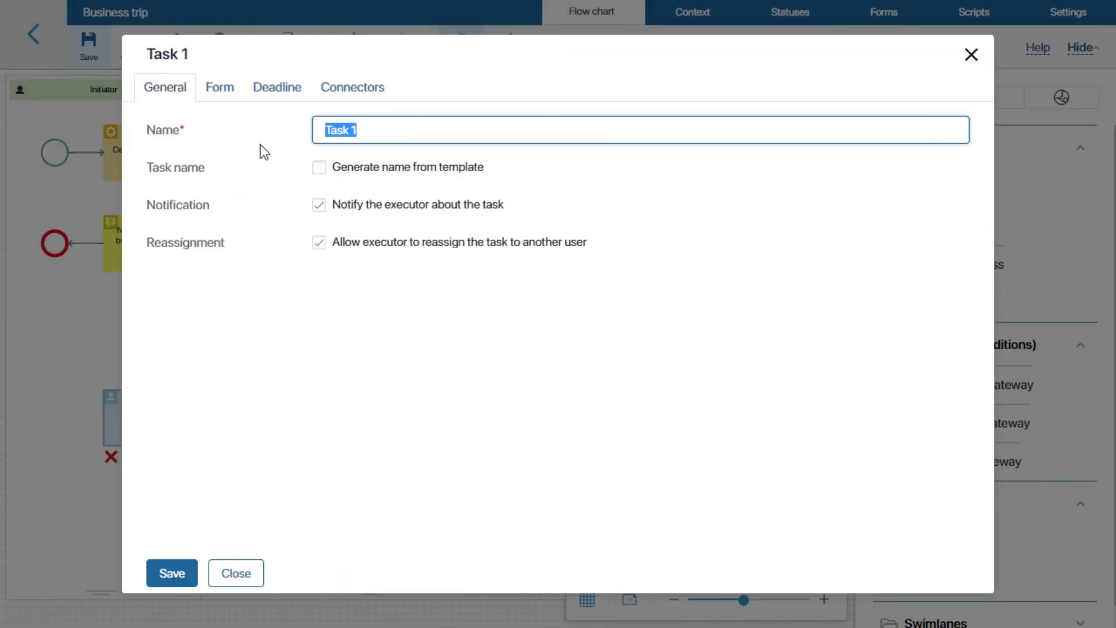
pyautogui.write('File a business trip report')
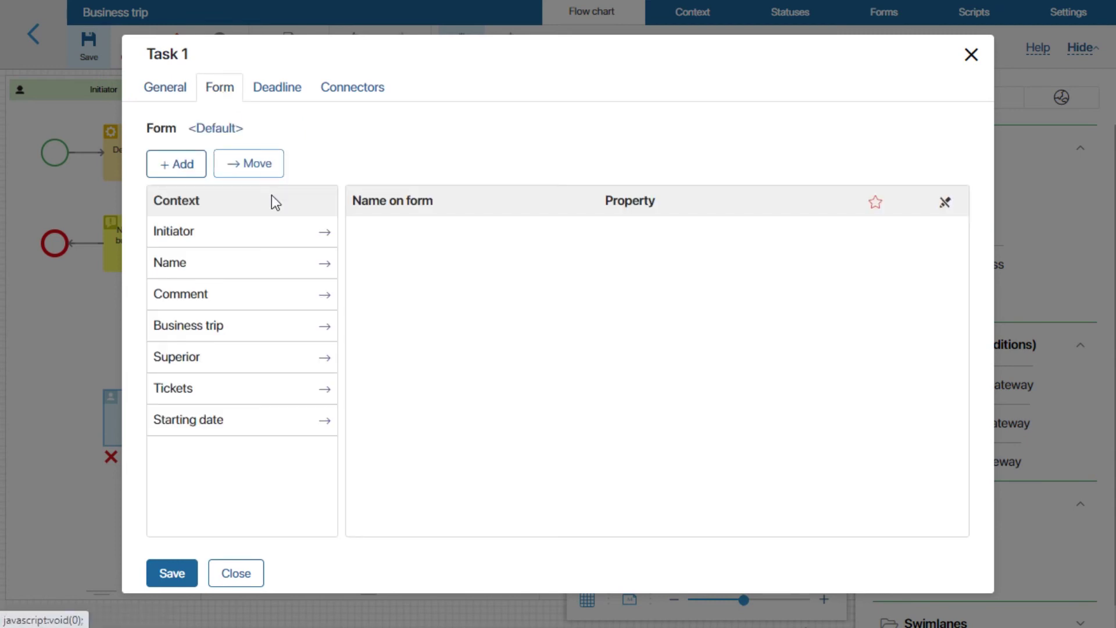
# - Add Business trip to the task form with My company, Employee, Destination, Trip purpose, Starting date, Completion date and Business trip report
pyautogui.click(324, 326)
pyautogui.click(380, 234)
pyautogui.click(287, 174)
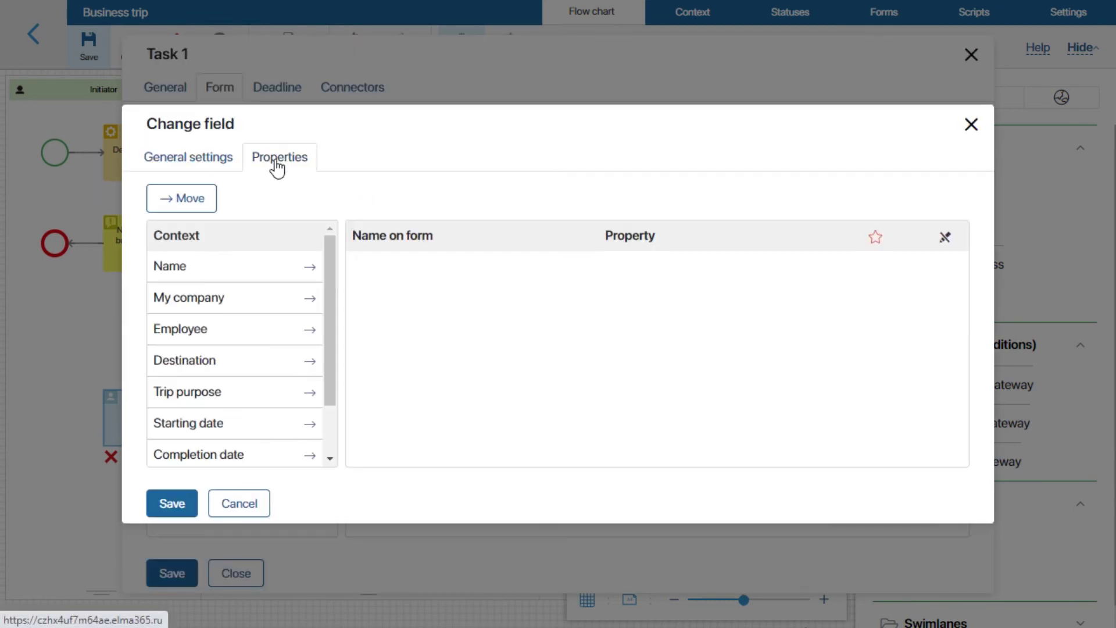
pyautogui.click(312, 297)
pyautogui.click(313, 329)
pyautogui.click(312, 360)
pyautogui.click(313, 391)
pyautogui.click(317, 426)
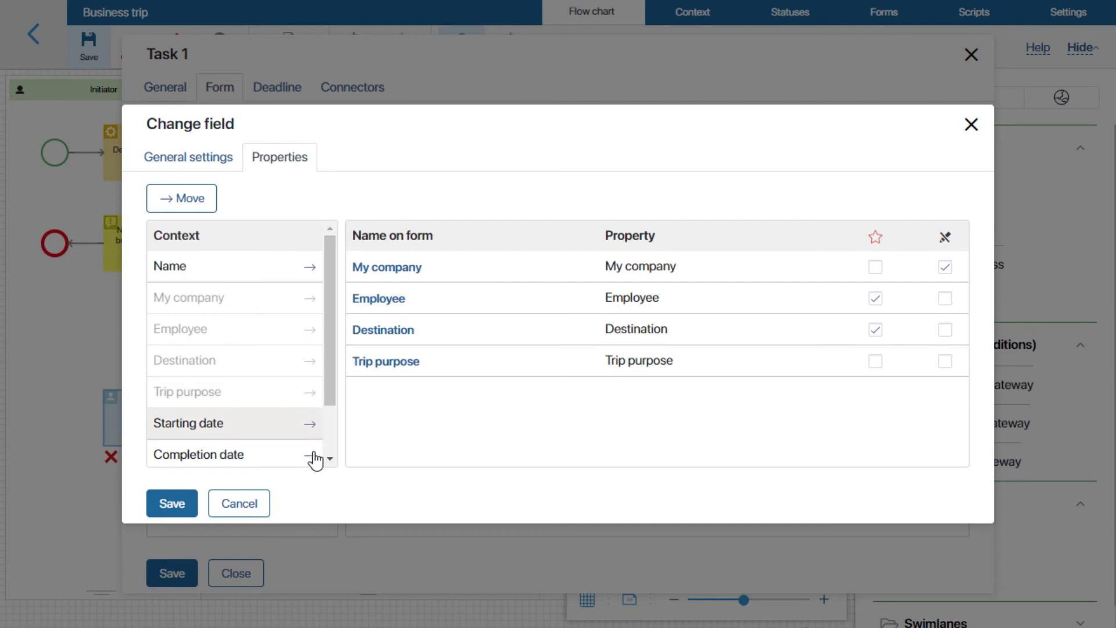
pyautogui.click(313, 456)
pyautogui.scroll(-1, 310, 441)
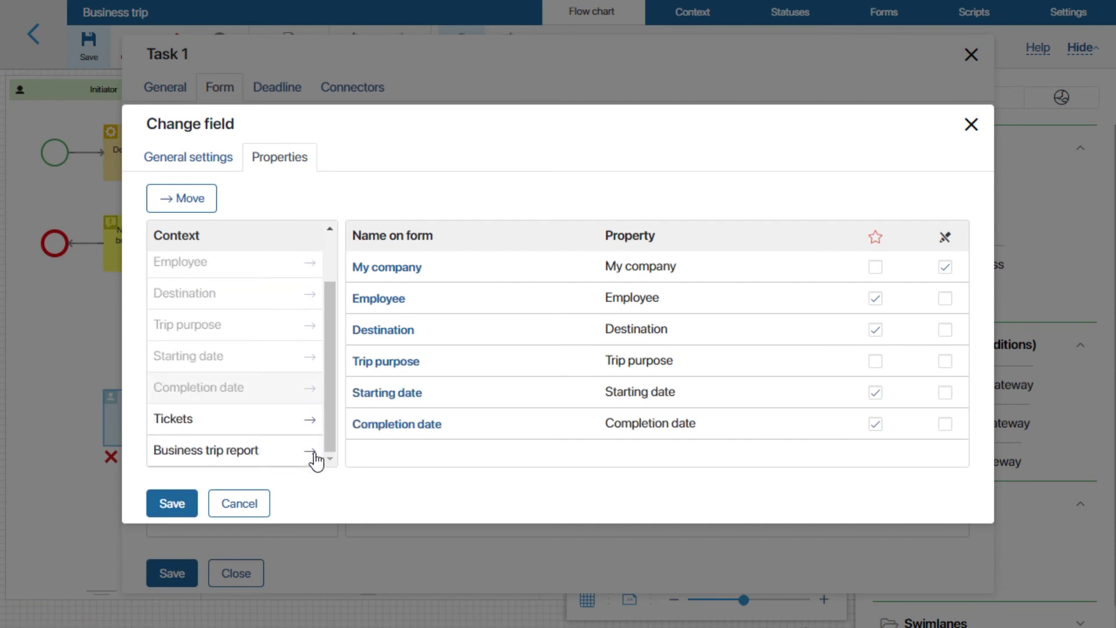
pyautogui.click(312, 452)
# - Make Business trip report required and Employee, Destination, Trip purpose, Starting date and Completion date read-only, and save the task
pyautogui.click(861, 451)
pyautogui.click(929, 419)
pyautogui.click(930, 388)
pyautogui.click(930, 356)
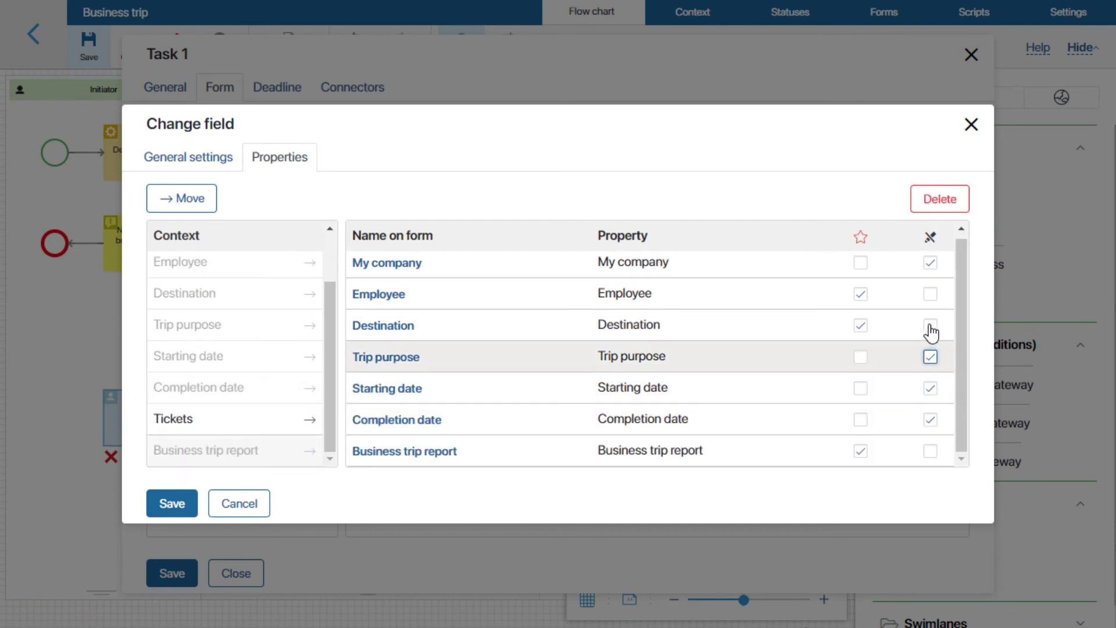
pyautogui.click(930, 325)
pyautogui.click(929, 294)
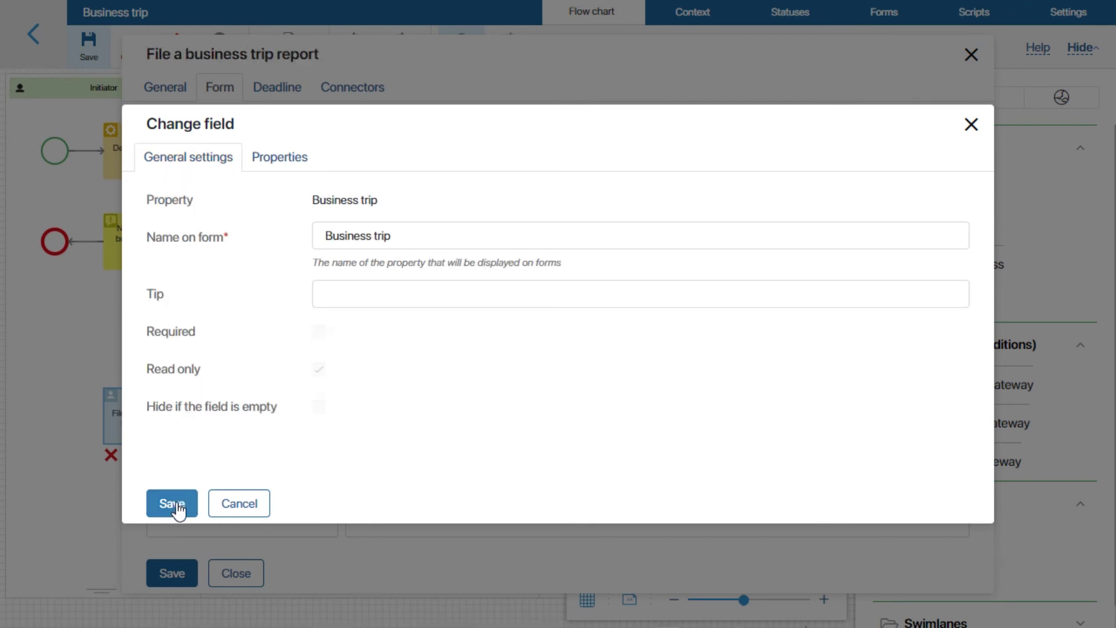
pyautogui.click(178, 511)
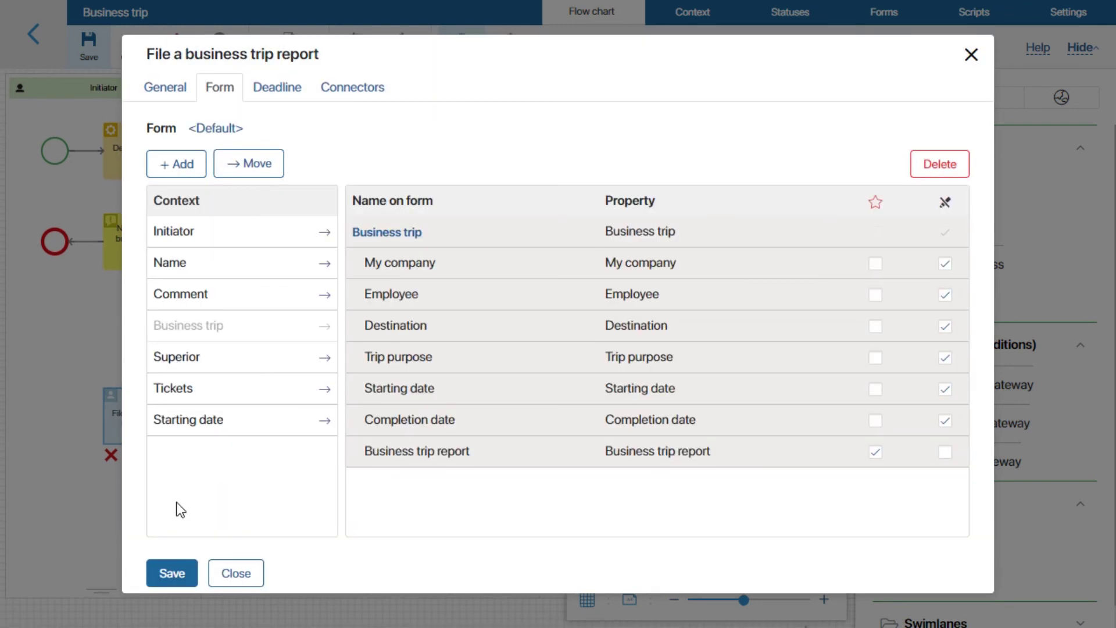
pyautogui.click(175, 576)
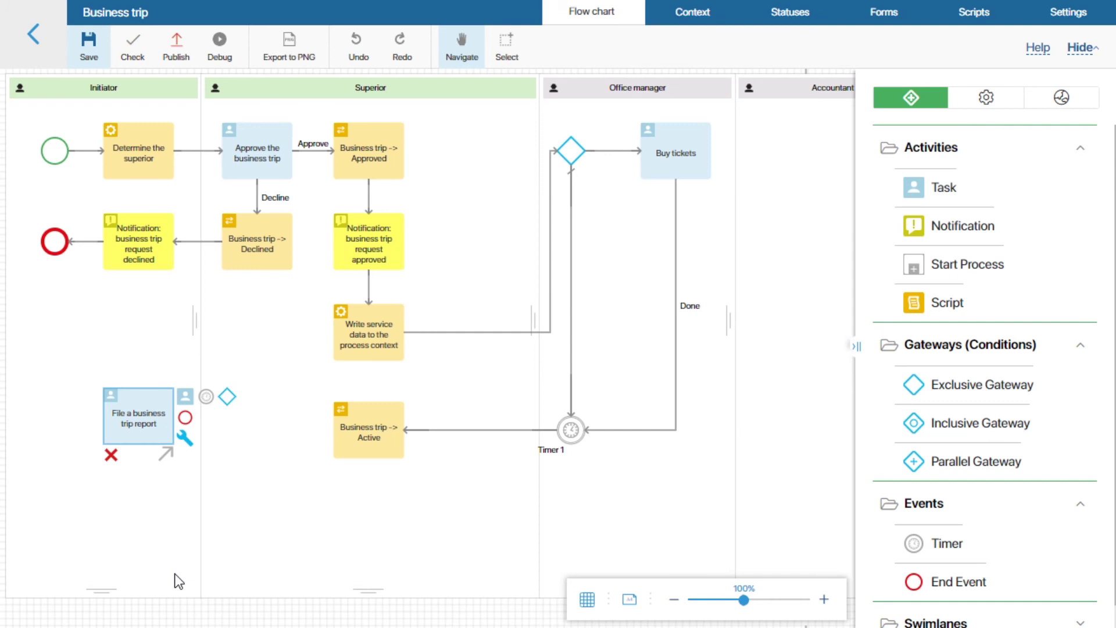
# - Place a task near the bottom of the Accountant lane and name it "Check the business trip report"
pyautogui.moveTo(746, 490); pyautogui.dragTo(431, 456)
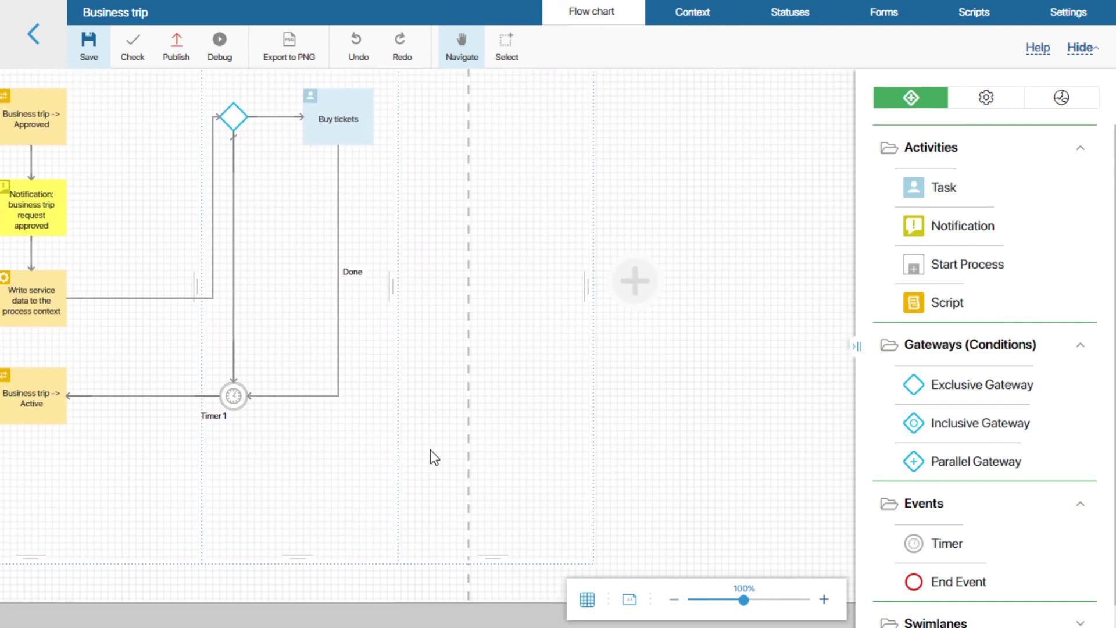
pyautogui.moveTo(942, 185); pyautogui.dragTo(647, 461)
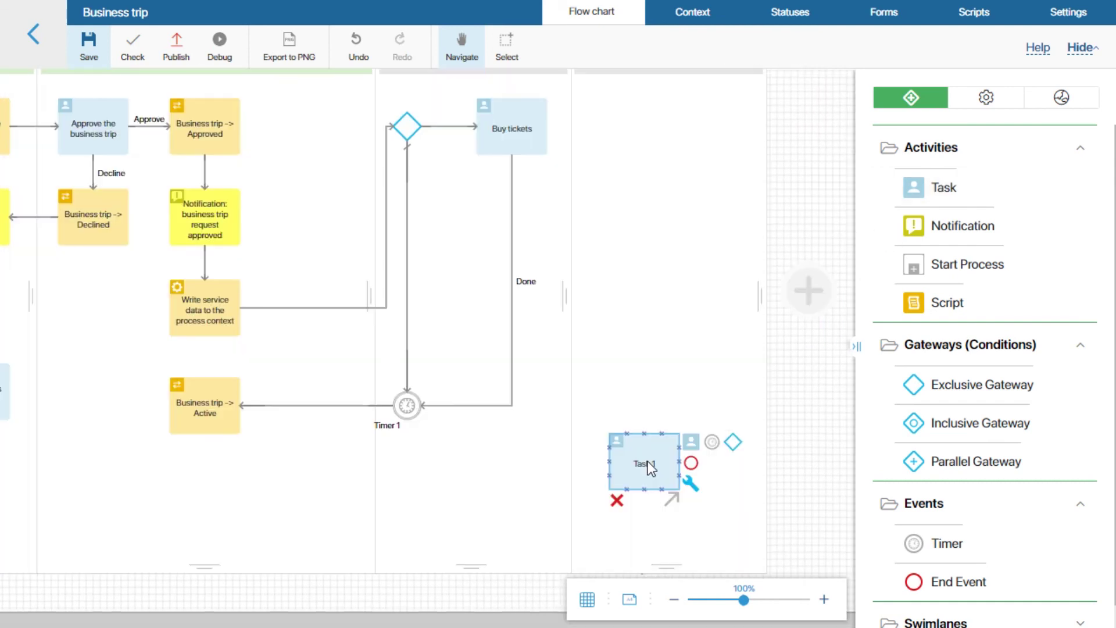
pyautogui.doubleClick(647, 461)
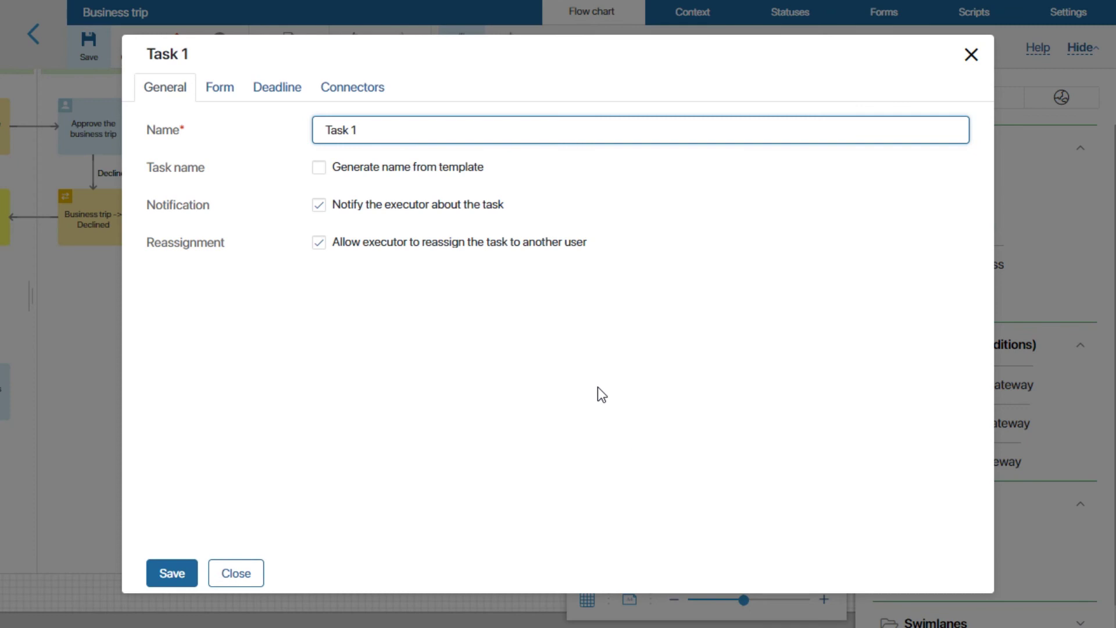
pyautogui.moveTo(403, 130); pyautogui.dragTo(316, 126)
pyautogui.write('Check the business trip report')
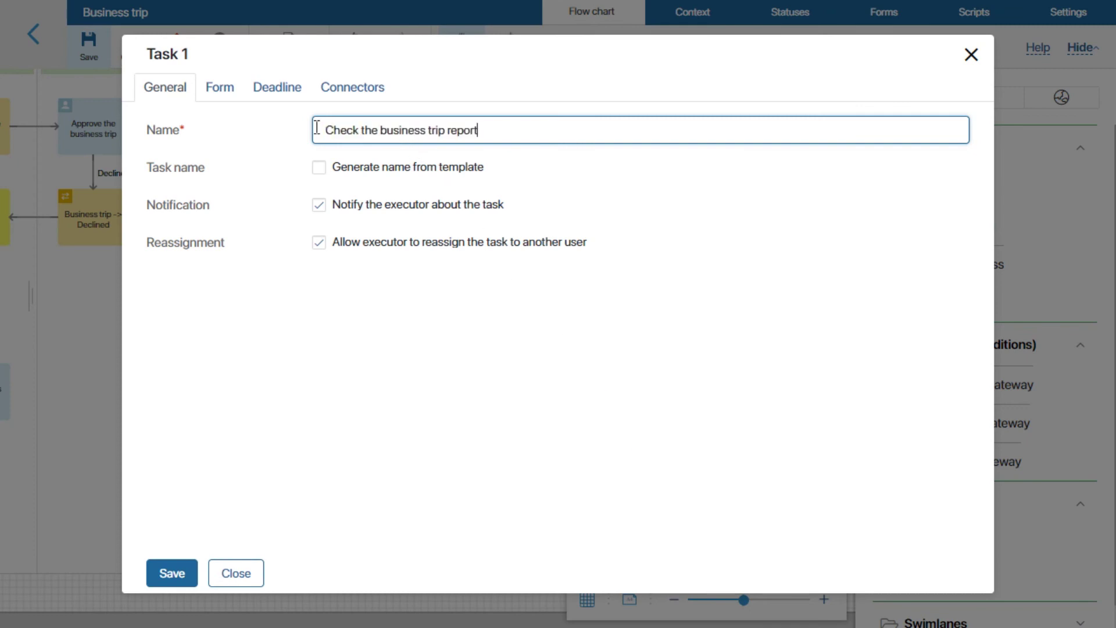
# - Add Business trip to the task form with My company, Employee, Destination, Trip purpose, Starting date, Completion date and Business trip report
pyautogui.click(223, 87)
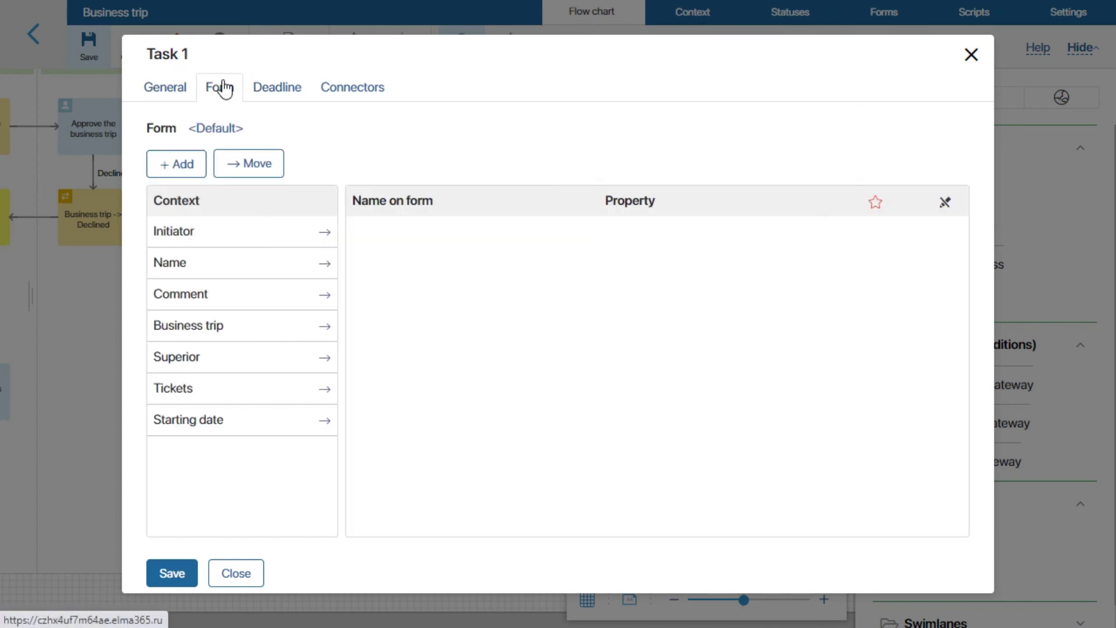
pyautogui.click(327, 329)
pyautogui.click(390, 233)
pyautogui.click(278, 156)
pyautogui.click(311, 300)
pyautogui.click(312, 331)
pyautogui.click(312, 363)
pyautogui.click(313, 394)
pyautogui.click(312, 424)
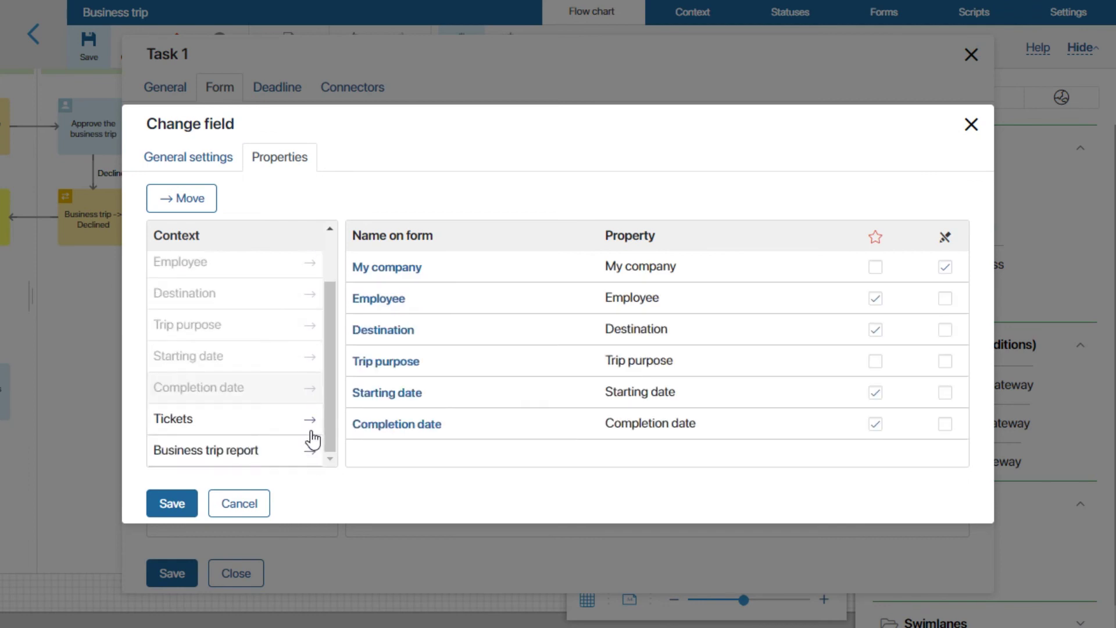
pyautogui.click(313, 452)
# - Make Employee, Destination, Trip purpose, Starting date, Completion date and Business trip report read-only, and save the field and the task
pyautogui.click(929, 455)
pyautogui.click(930, 424)
pyautogui.click(930, 393)
pyautogui.click(930, 362)
pyautogui.click(930, 331)
pyautogui.click(930, 299)
pyautogui.scroll(-1, 929, 302)
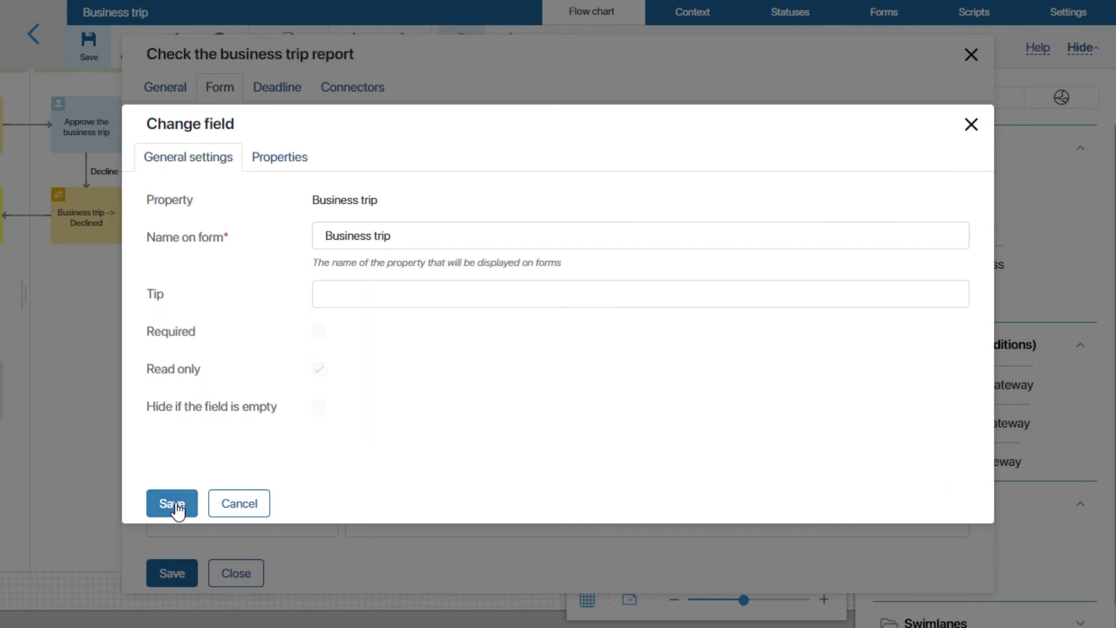
pyautogui.click(176, 507)
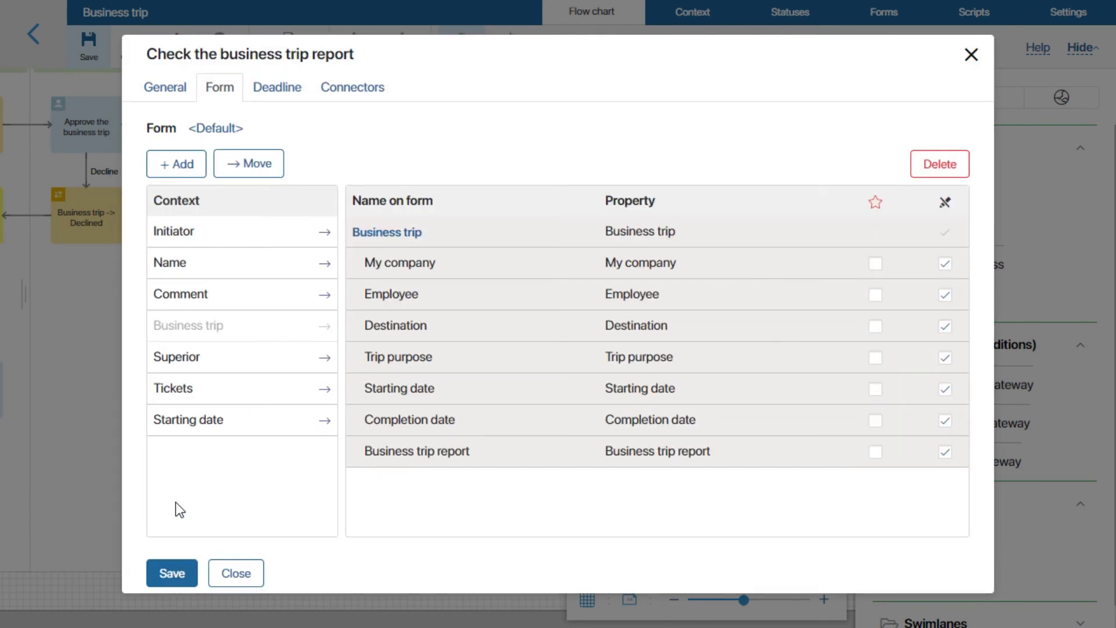
pyautogui.click(175, 573)
# - Connect the "File a business trip report" and "Check the business trip report" tasks with one connector in each direction
pyautogui.moveTo(187, 515); pyautogui.dragTo(324, 508)
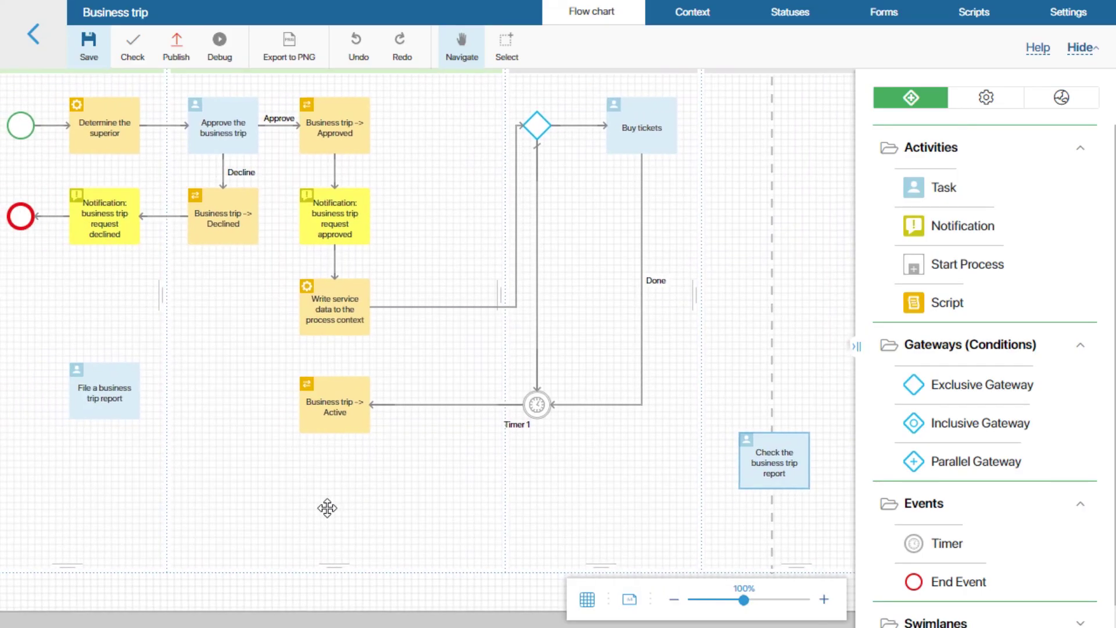
pyautogui.click(121, 427)
pyautogui.moveTo(121, 427); pyautogui.dragTo(87, 427)
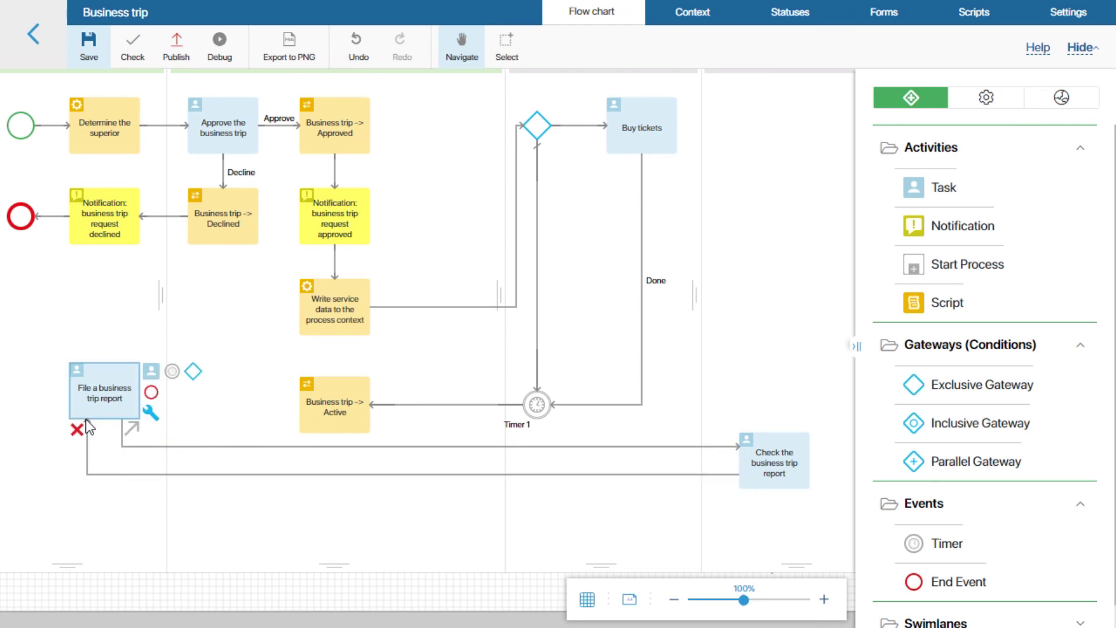
# - Name the connector from "File a business trip report" to the checking task "Submit report" and give its transition button the Blue color
pyautogui.doubleClick(94, 399)
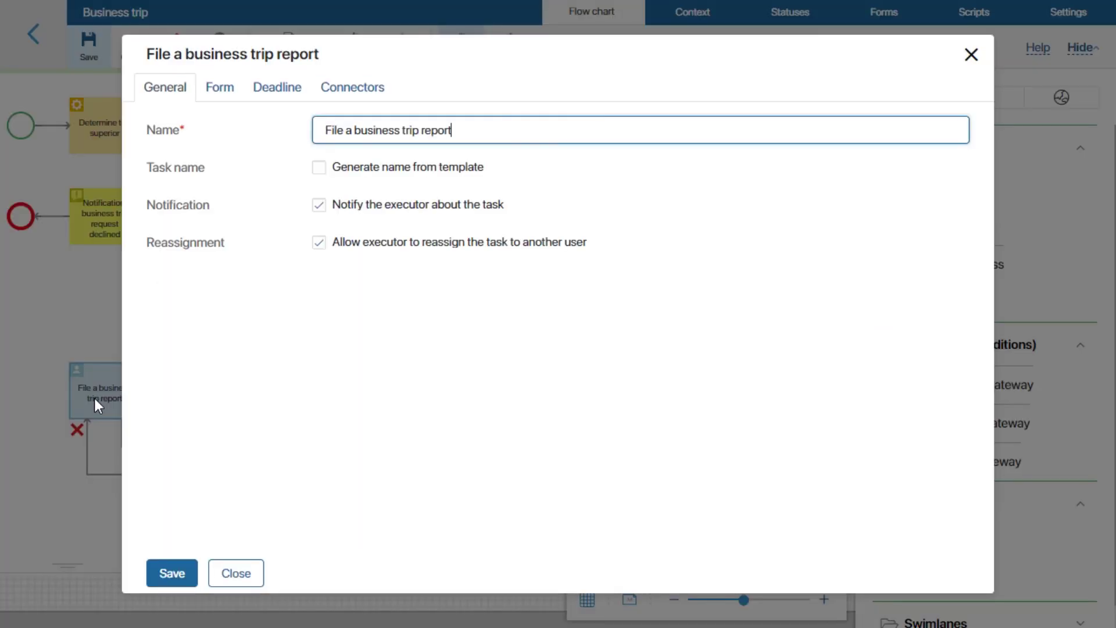
pyautogui.click(346, 92)
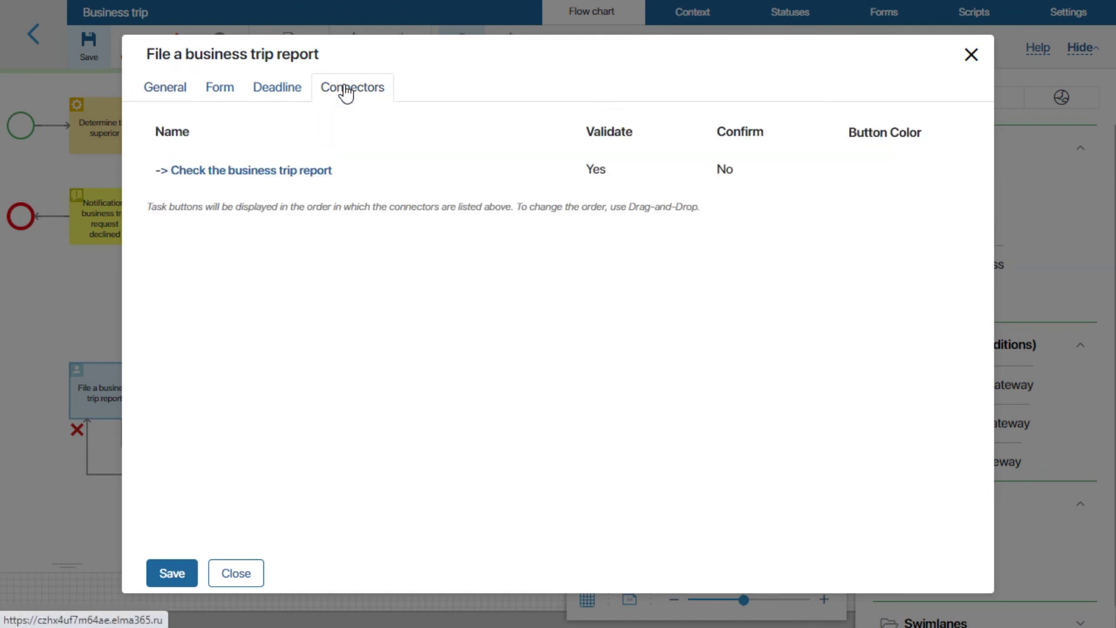
pyautogui.click(308, 171)
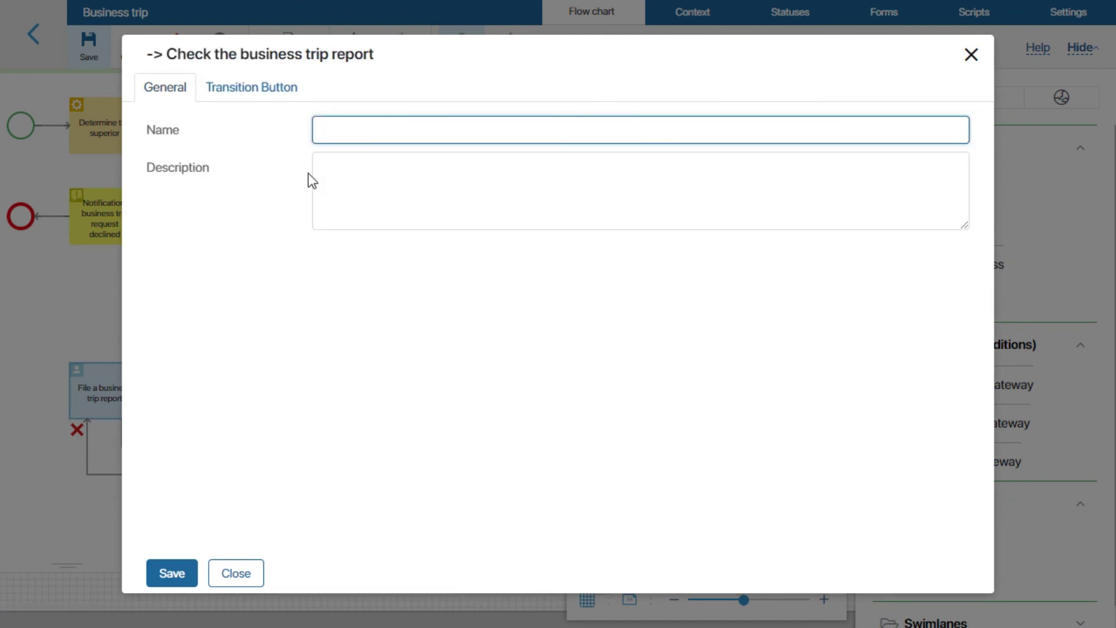
pyautogui.write('Submit report')
pyautogui.click(269, 96)
pyautogui.click(349, 131)
pyautogui.click(374, 189)
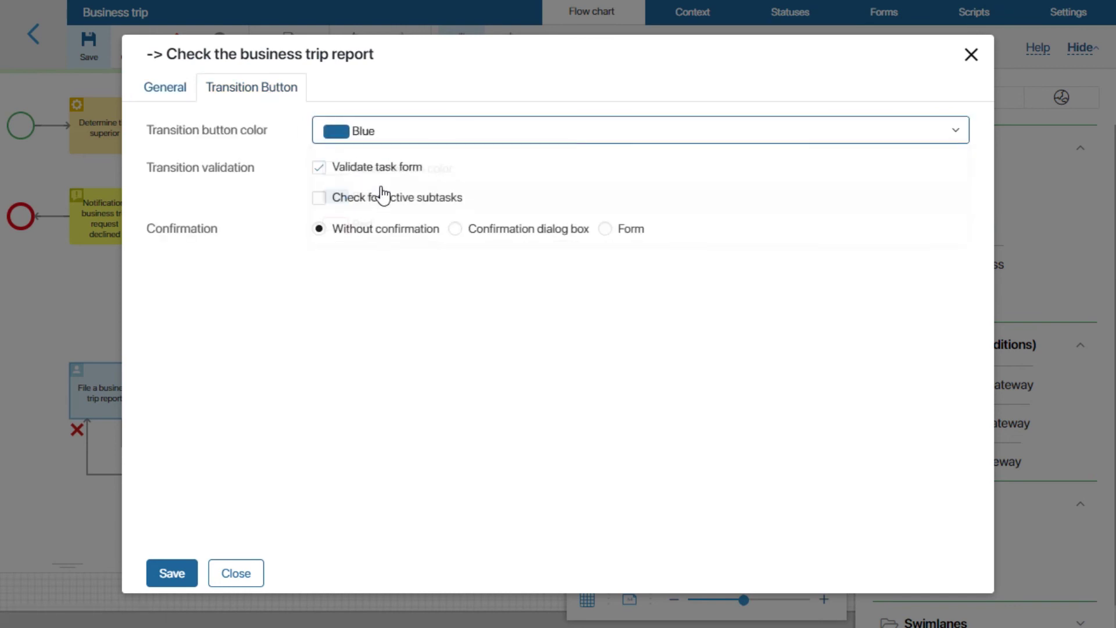
pyautogui.click(185, 573)
pyautogui.click(182, 574)
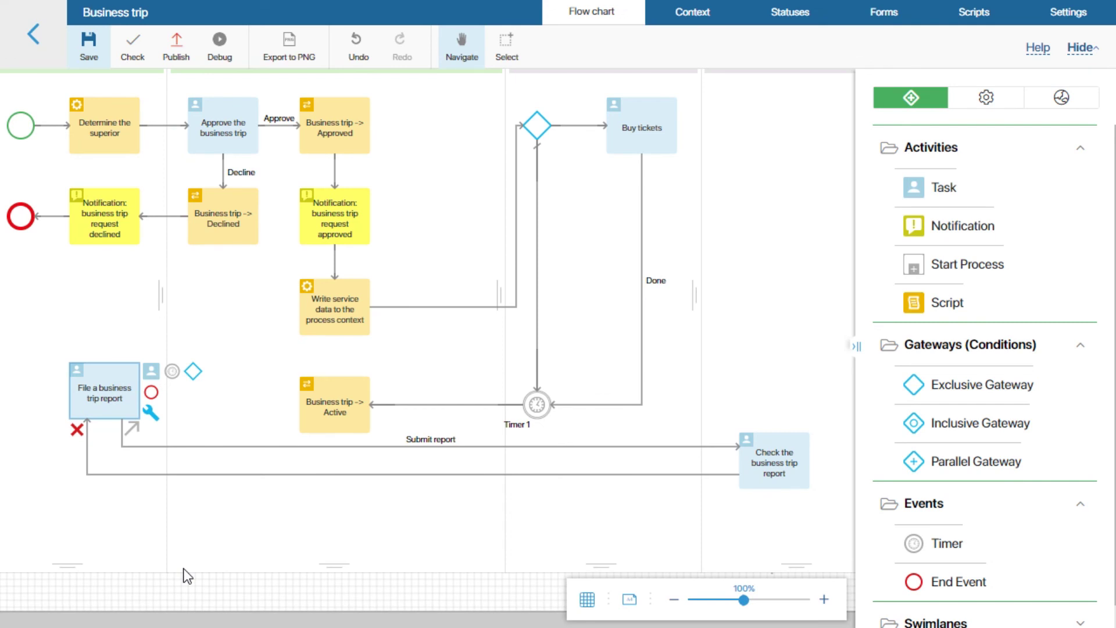
# - Name the connector from "Check the business trip report" back to the filing task "Send back for revision" and make its transition button Red
pyautogui.doubleClick(764, 450)
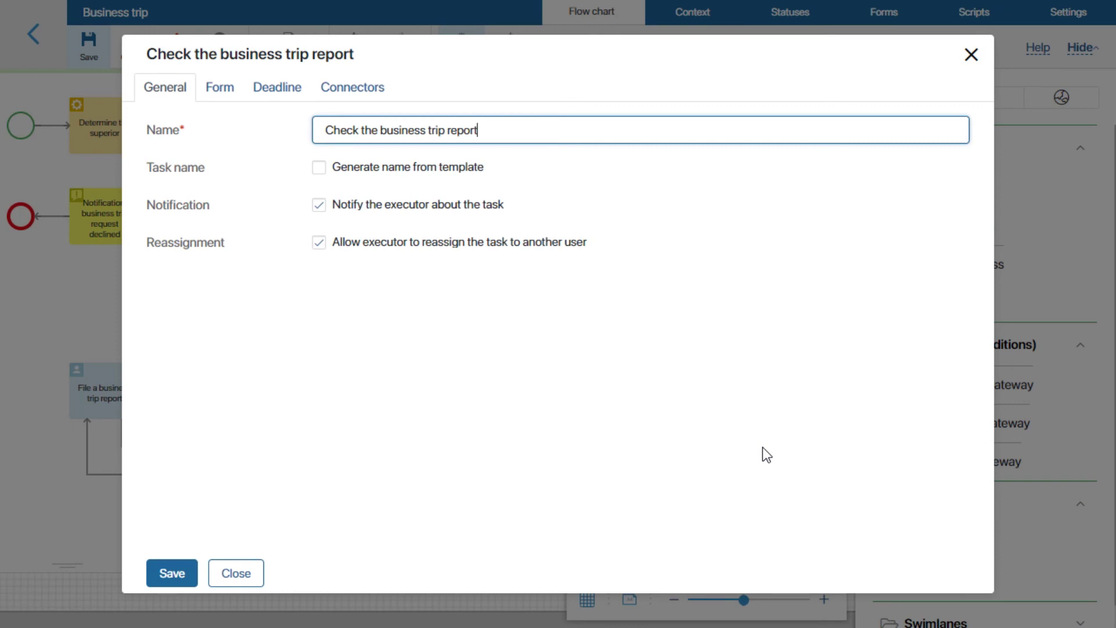
pyautogui.click(348, 97)
pyautogui.click(325, 171)
pyautogui.write('Send back for revision')
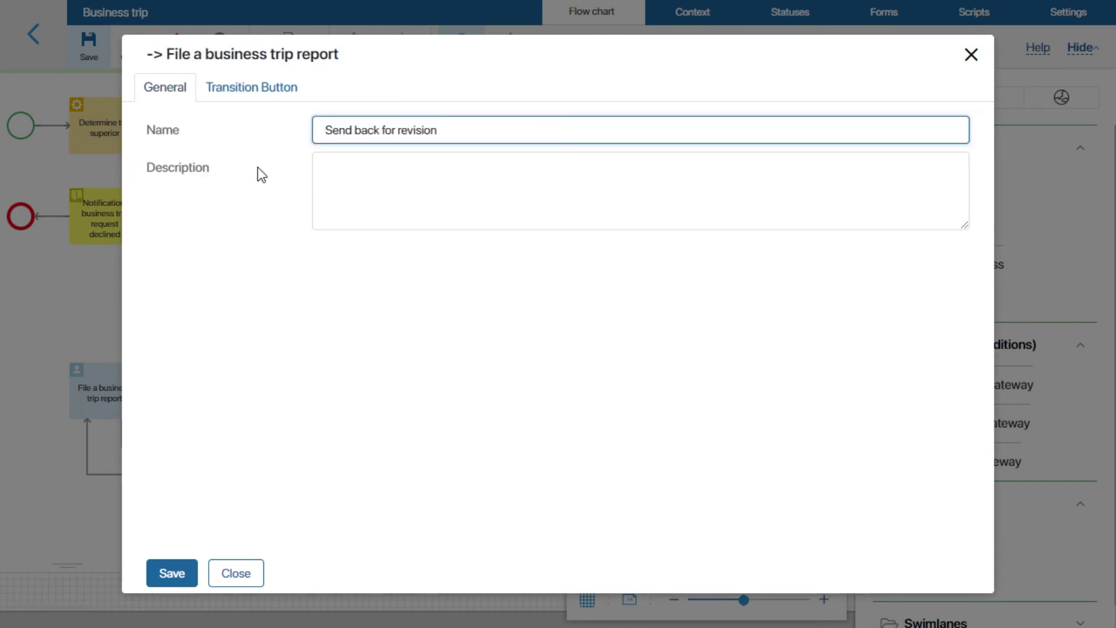
pyautogui.click(259, 90)
pyautogui.click(361, 130)
pyautogui.click(374, 221)
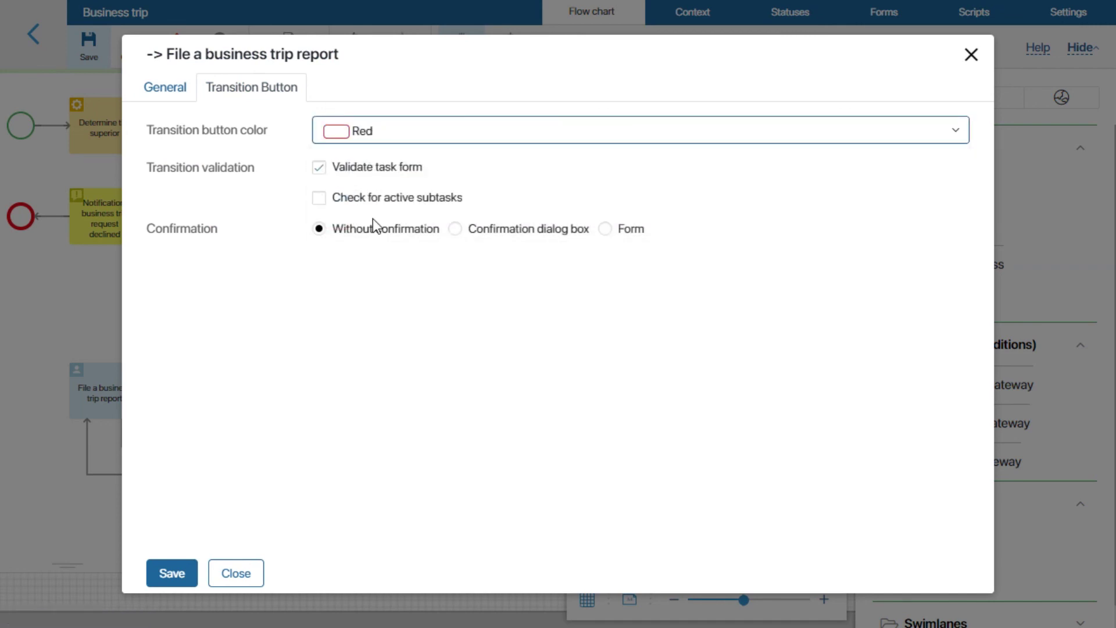
pyautogui.click(172, 574)
pyautogui.click(172, 574)
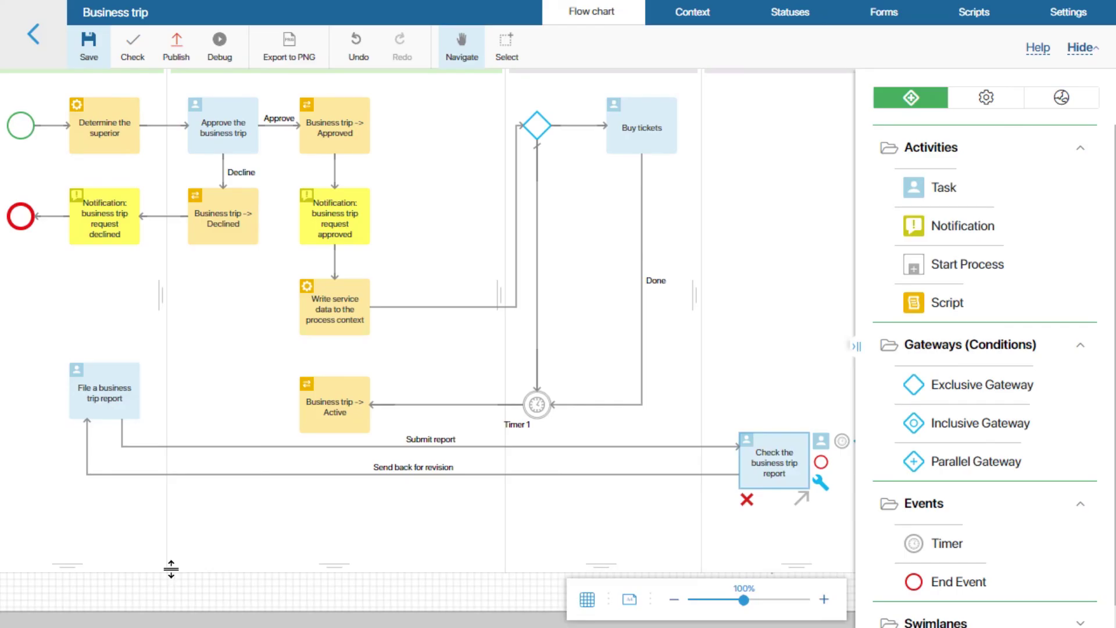
# - Connect Business trip -> Active to the filing task, and place a status change to Closed below the checking task in the Accountant lane
pyautogui.moveTo(301, 407)
pyautogui.mouseDown()
pyautogui.moveTo(145, 395)
pyautogui.moveTo(95, 399)
pyautogui.moveTo(99, 412)
pyautogui.mouseUp()
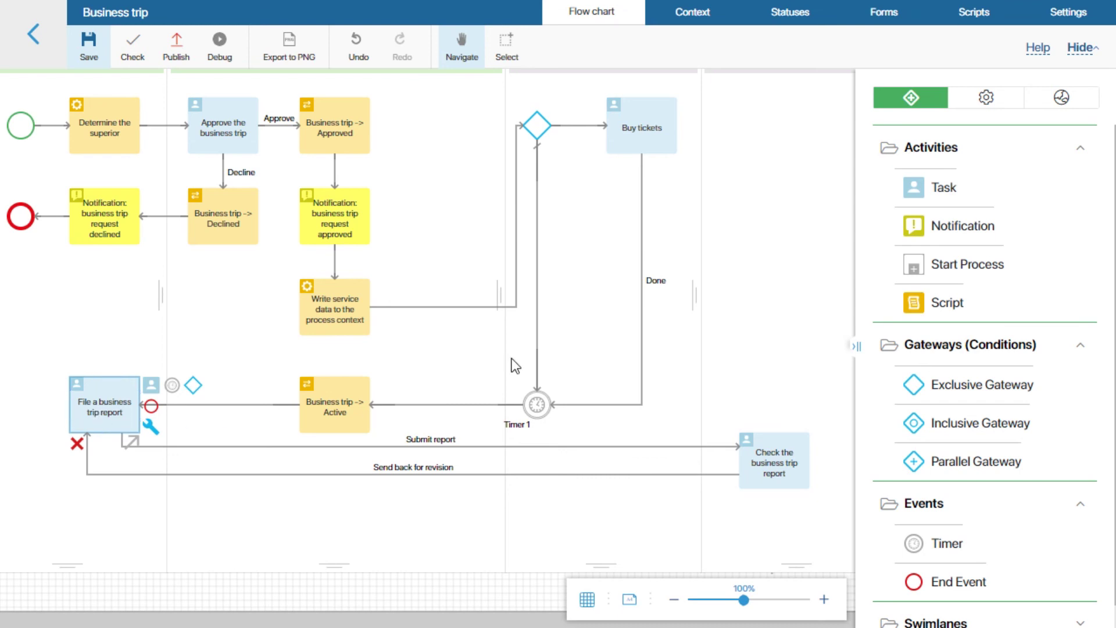
pyautogui.click(984, 99)
pyautogui.moveTo(975, 176); pyautogui.dragTo(775, 541)
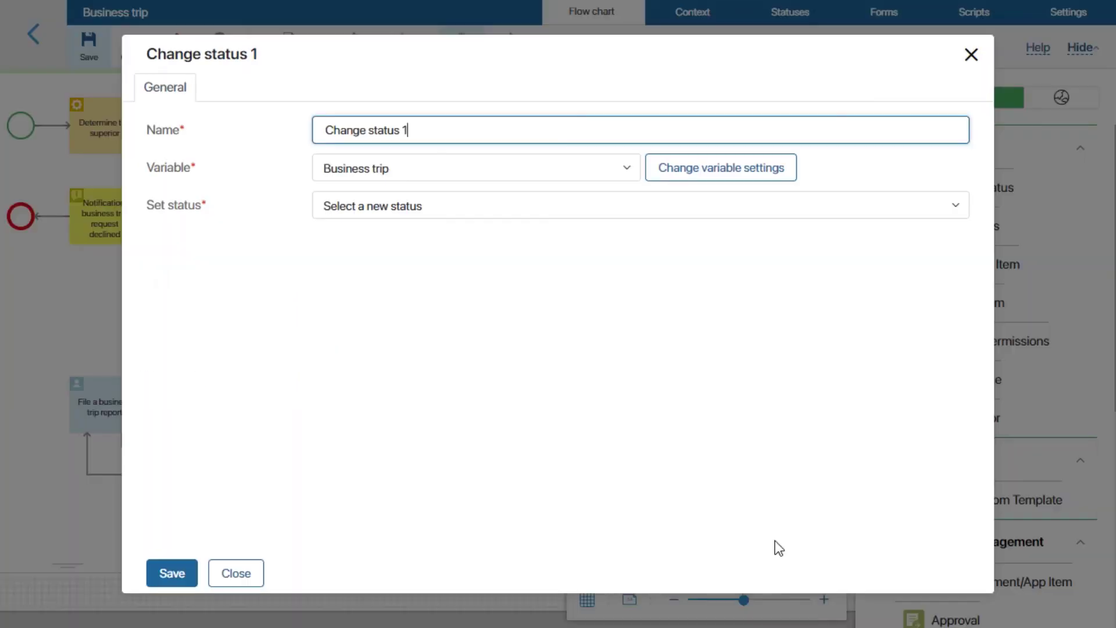
pyautogui.click(543, 213)
pyautogui.click(406, 352)
pyautogui.click(176, 570)
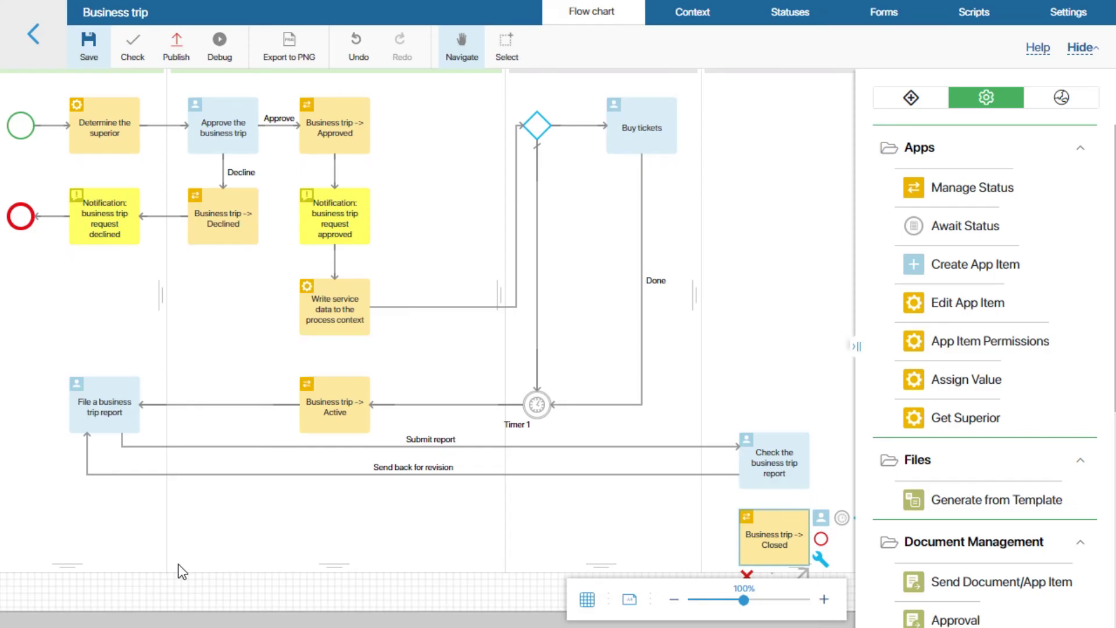
# - Connect the checking task to Business trip -> Closed with a transition named "Accept the report" and a Blue button
pyautogui.doubleClick(777, 508)
pyautogui.write('Accept the report')
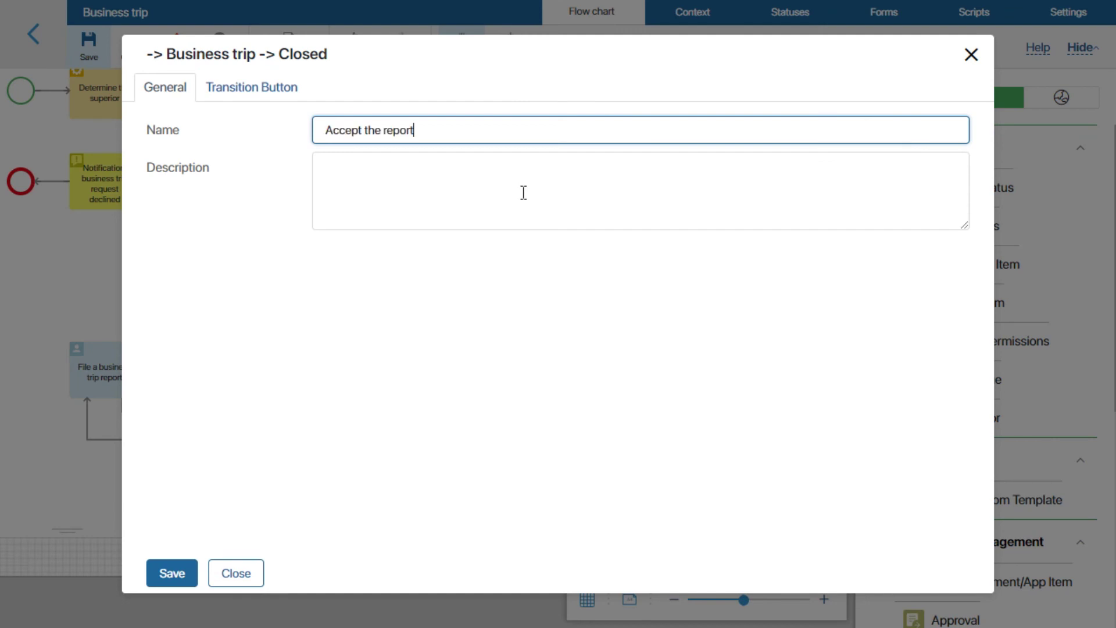
pyautogui.click(243, 85)
pyautogui.click(361, 129)
pyautogui.click(363, 191)
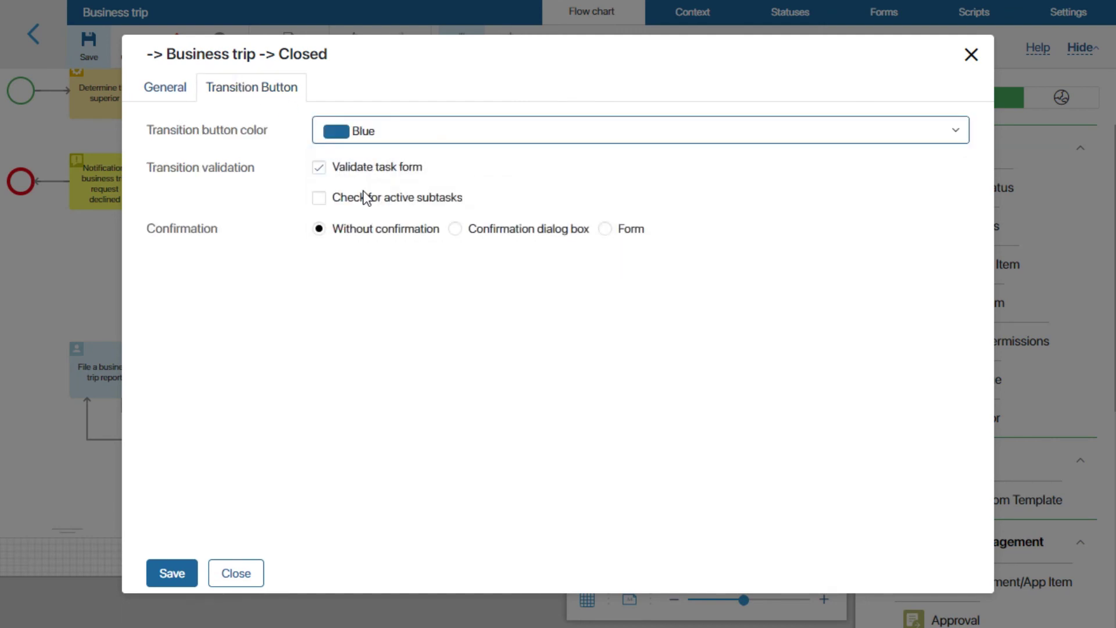
pyautogui.click(171, 574)
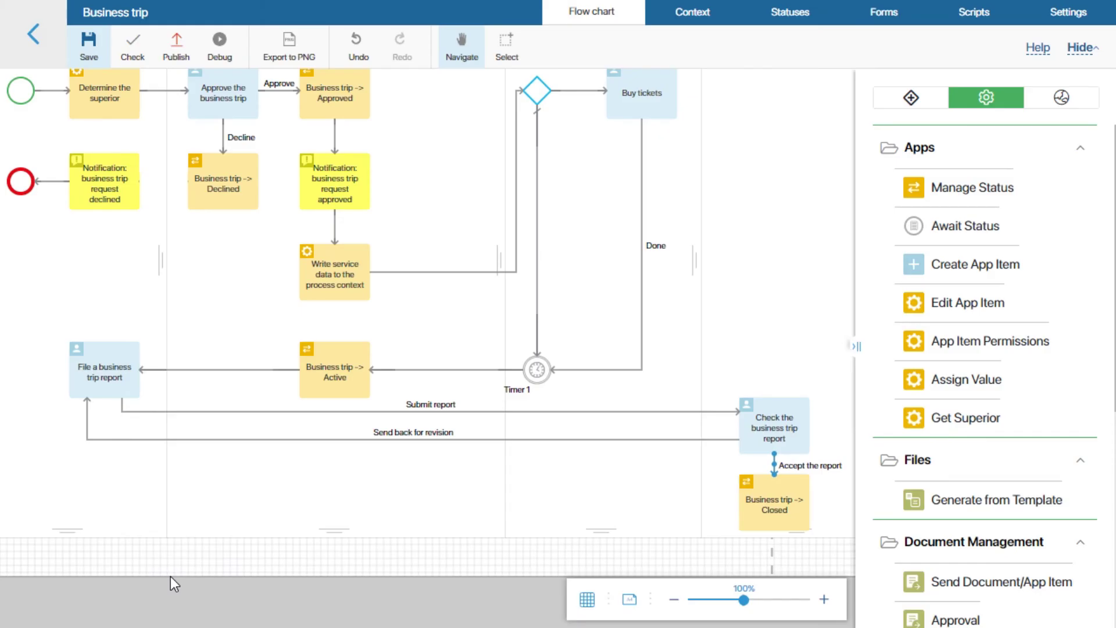
# - Add an end event after the Business trip -> Closed block and save the process
pyautogui.click(782, 499)
pyautogui.moveTo(827, 503); pyautogui.dragTo(836, 503)
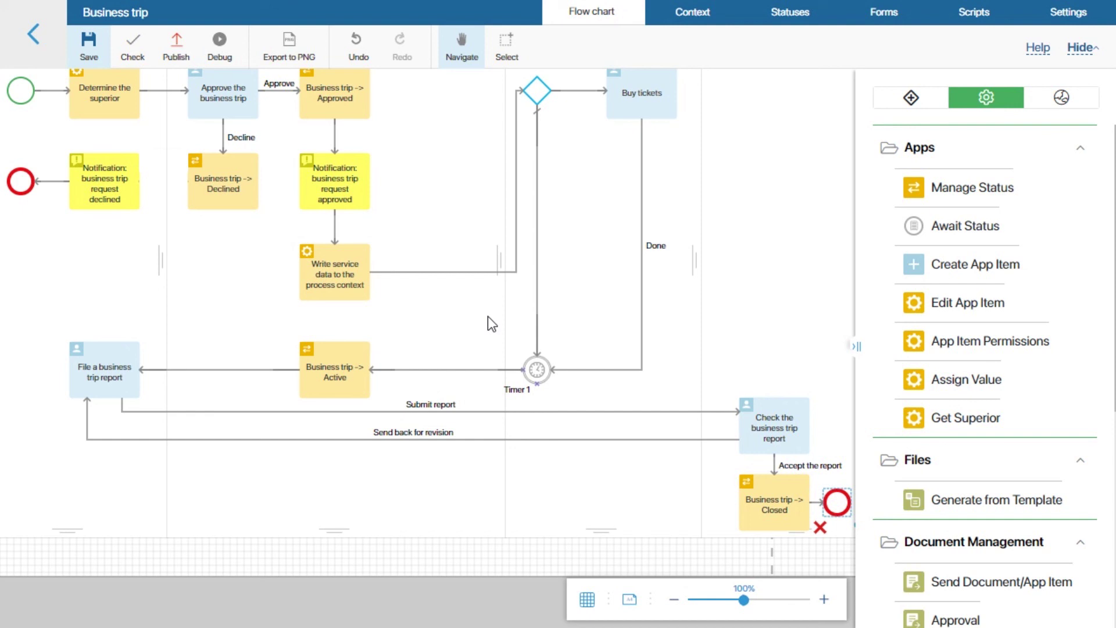
pyautogui.click(89, 41)
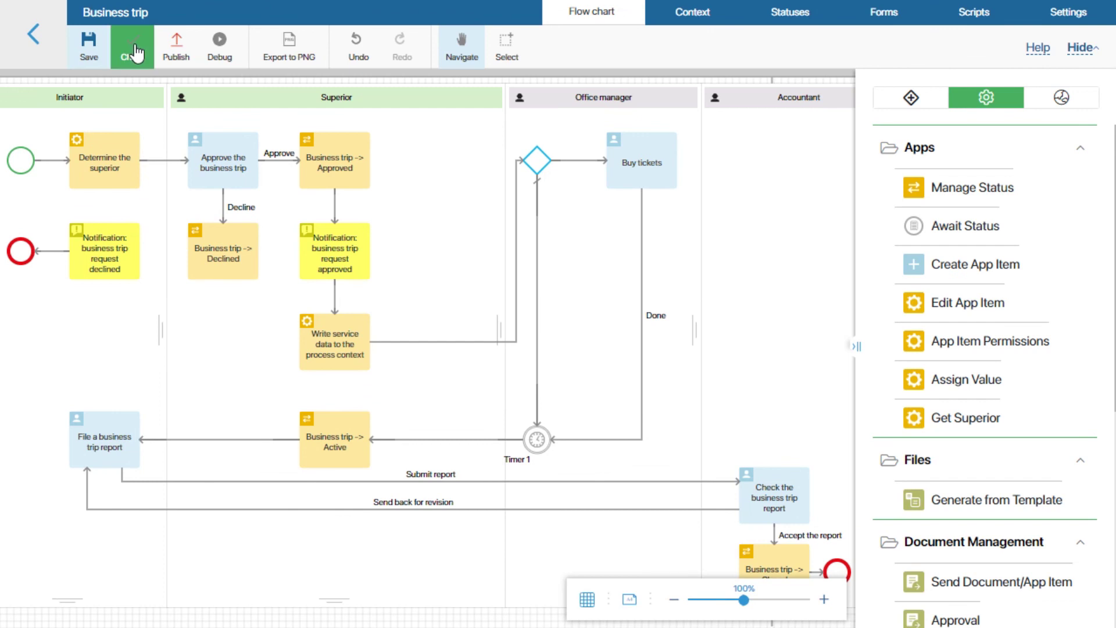
# - Check the process for errors and connect Business trip -> Declined to the request declined notification
pyautogui.click(133, 49)
pyautogui.moveTo(187, 255); pyautogui.dragTo(144, 258)
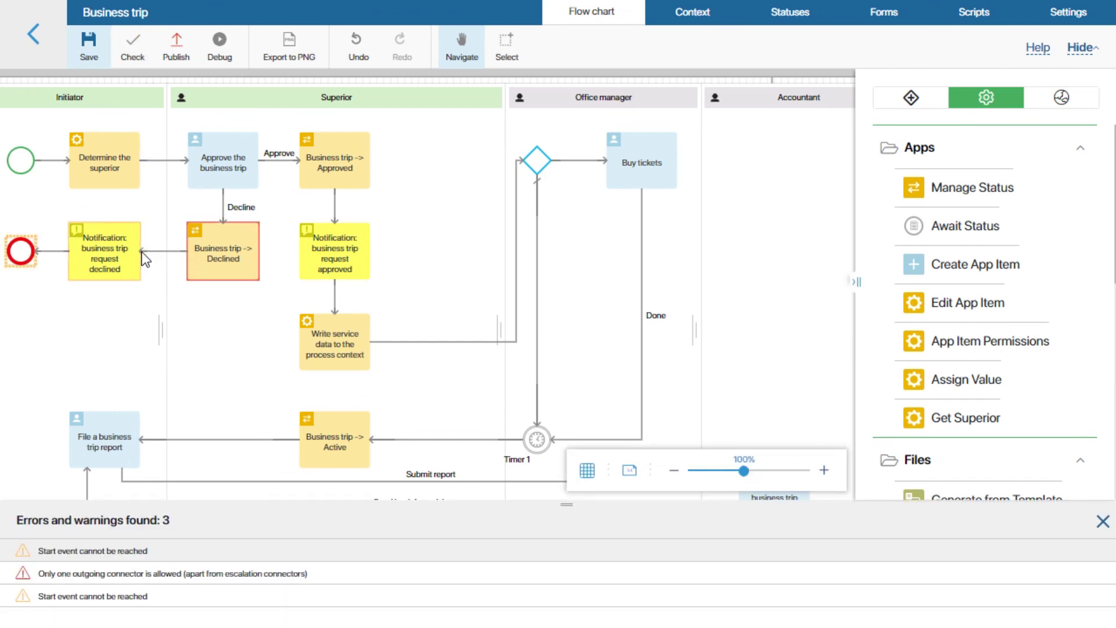
# - Save the process and publish it without a version comment
pyautogui.click(92, 50)
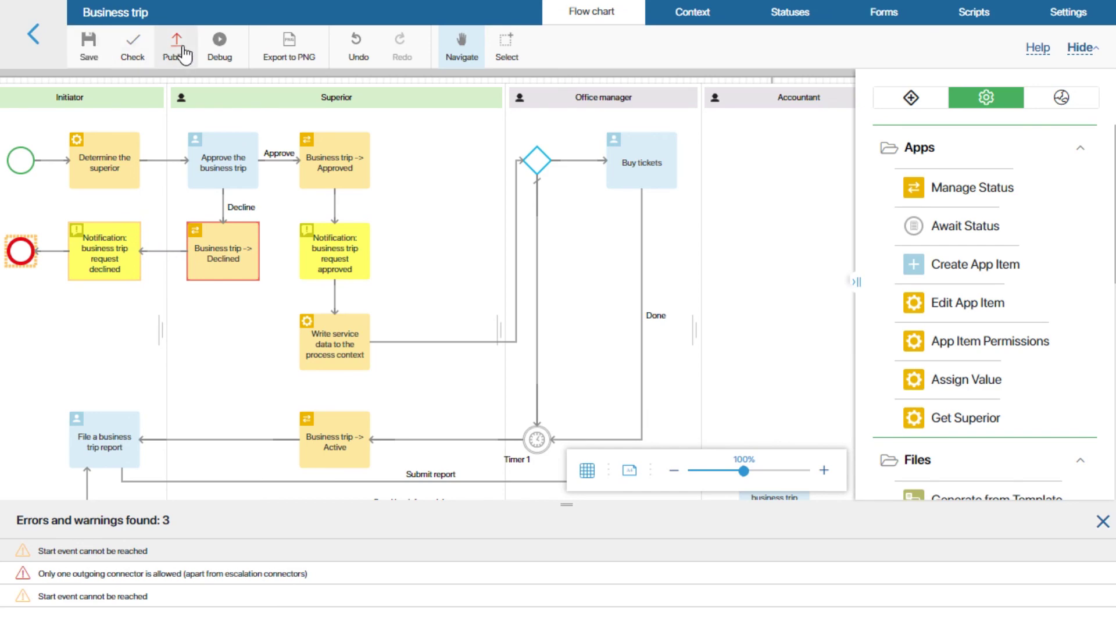
pyautogui.click(180, 52)
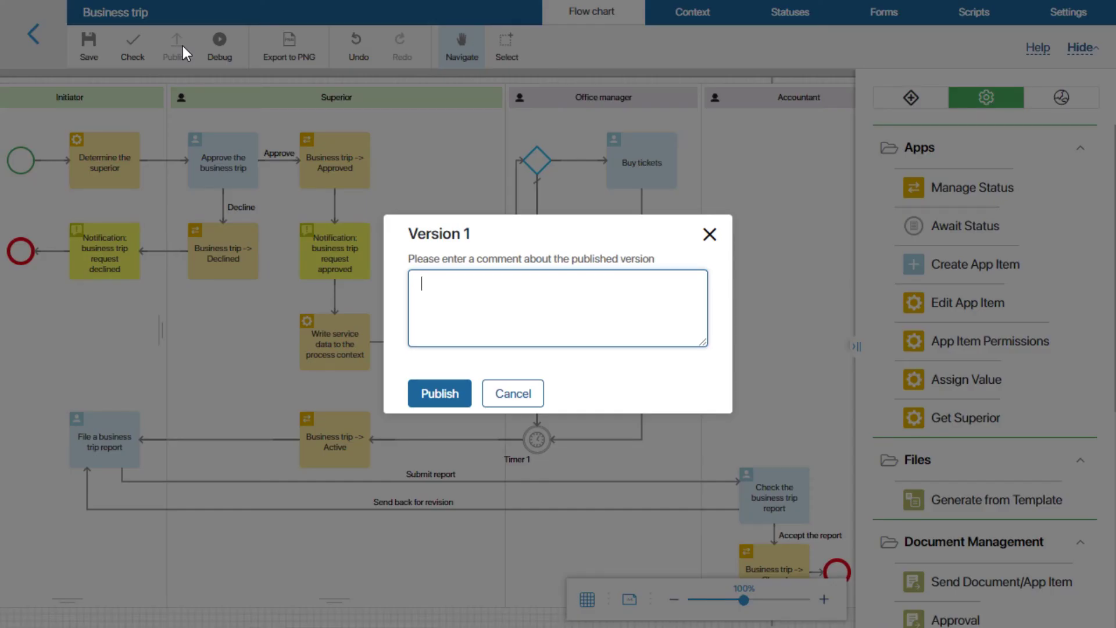
pyautogui.click(439, 394)
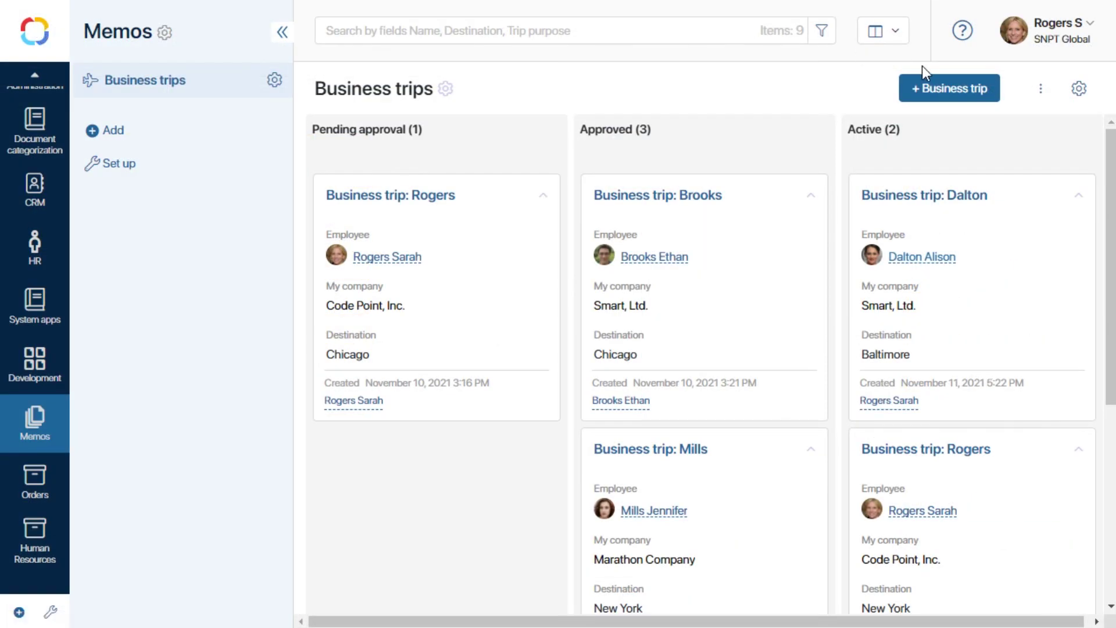
# - Open the Add Business trip form's Save button settings and inspect the business process it starts
pyautogui.click(950, 88)
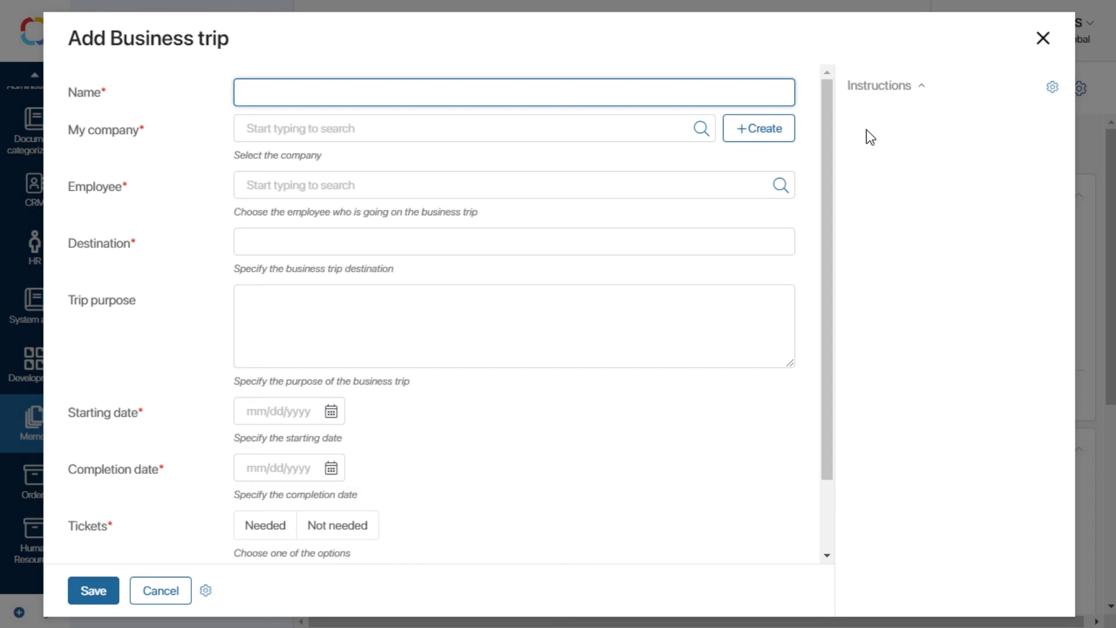
pyautogui.click(205, 590)
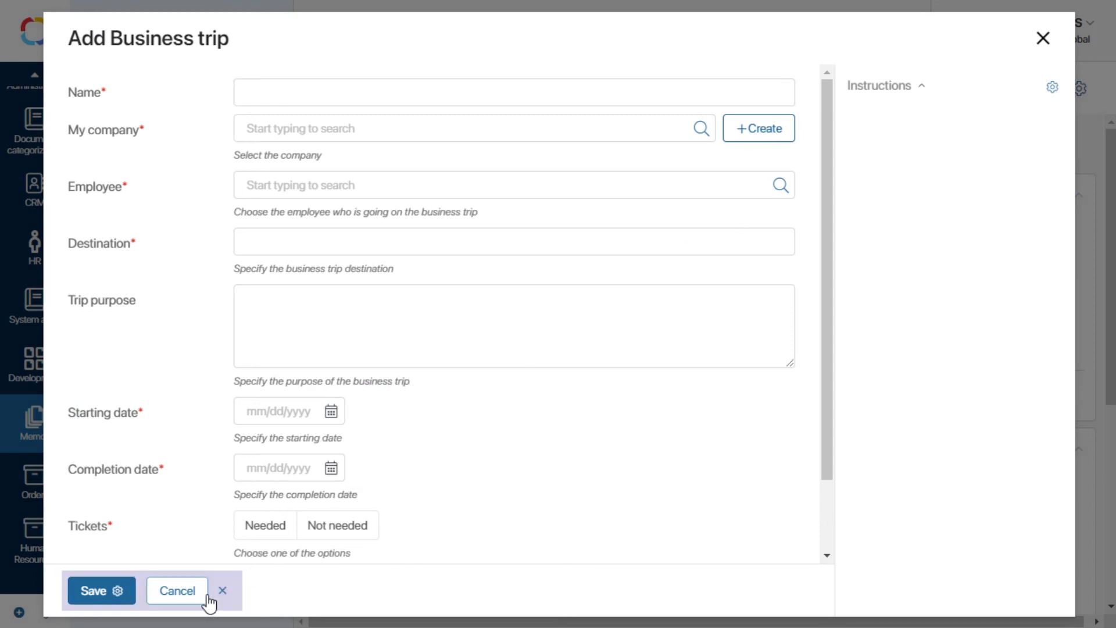
pyautogui.click(116, 591)
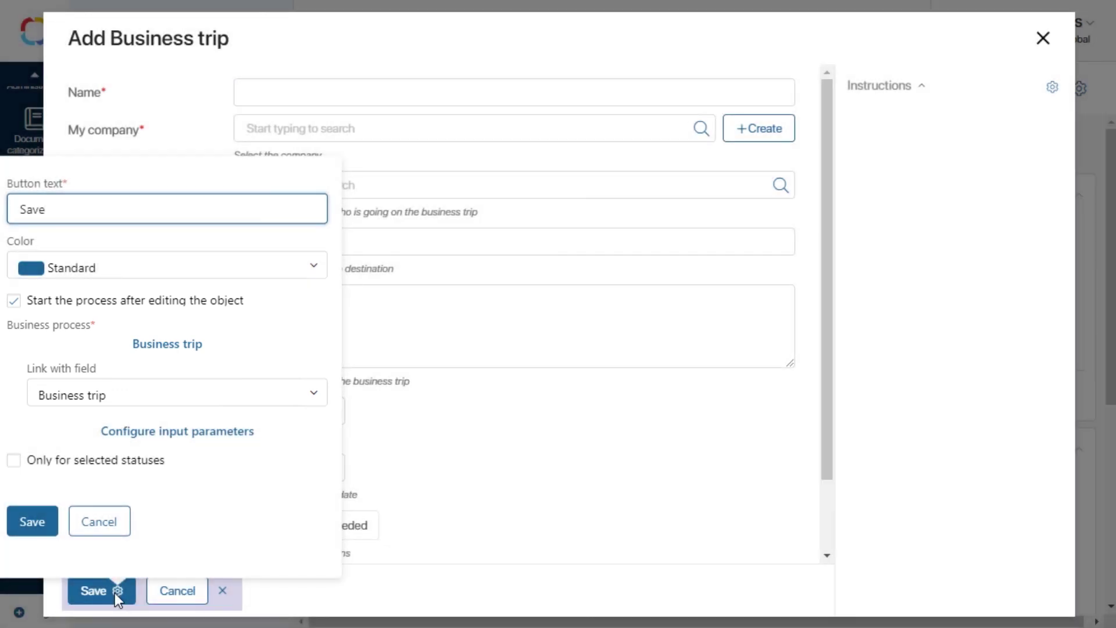
pyautogui.click(190, 344)
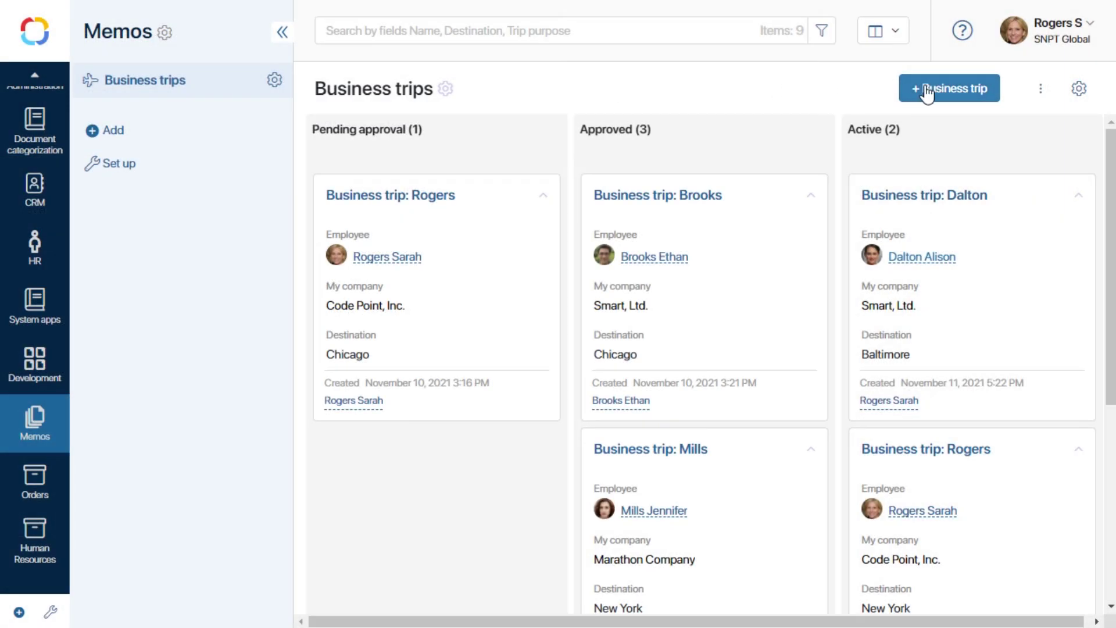
# - Create a business trip for the employee: Code Point, Inc., New York, "Holding a business conference", 11/15/2021 to 11/18/2021, tickets Needed
pyautogui.click(925, 91)
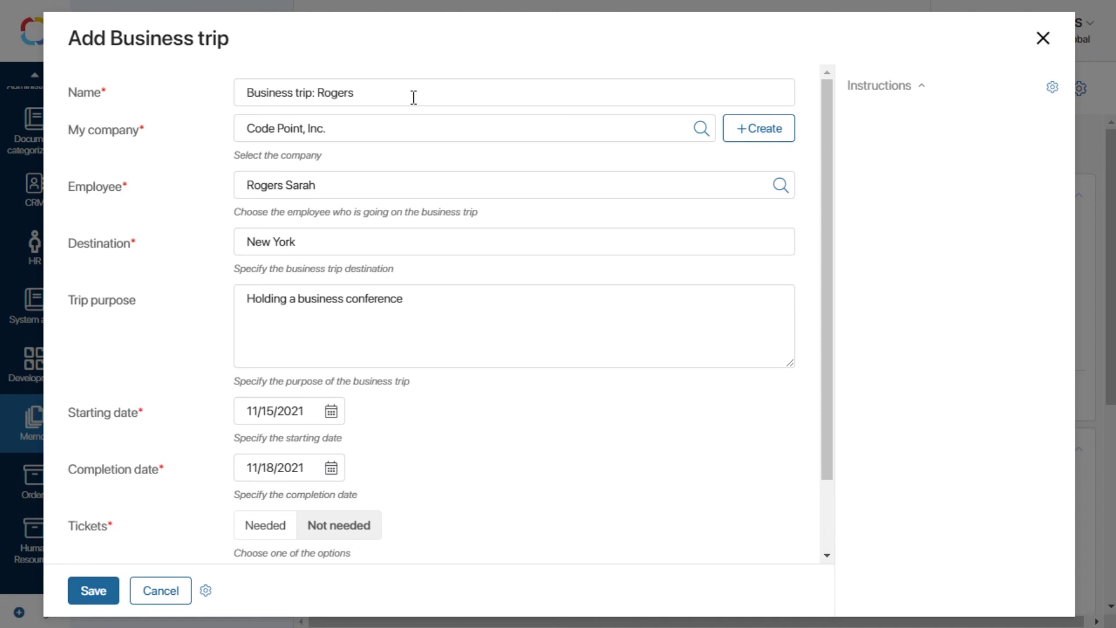
pyautogui.click(258, 534)
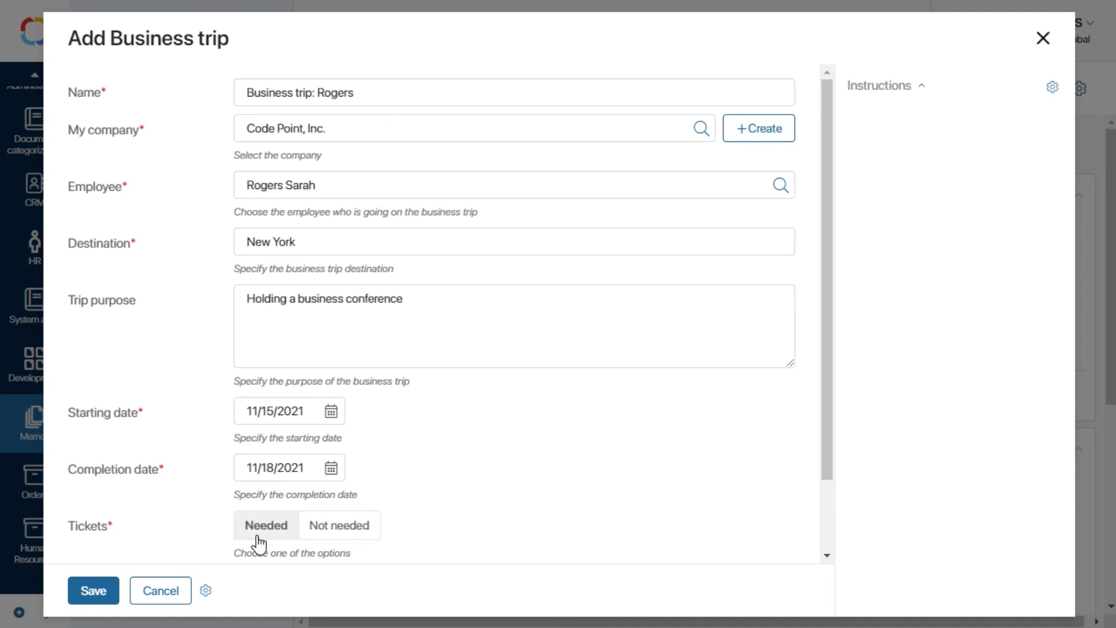
pyautogui.scroll(-2, 258, 544)
pyautogui.click(93, 590)
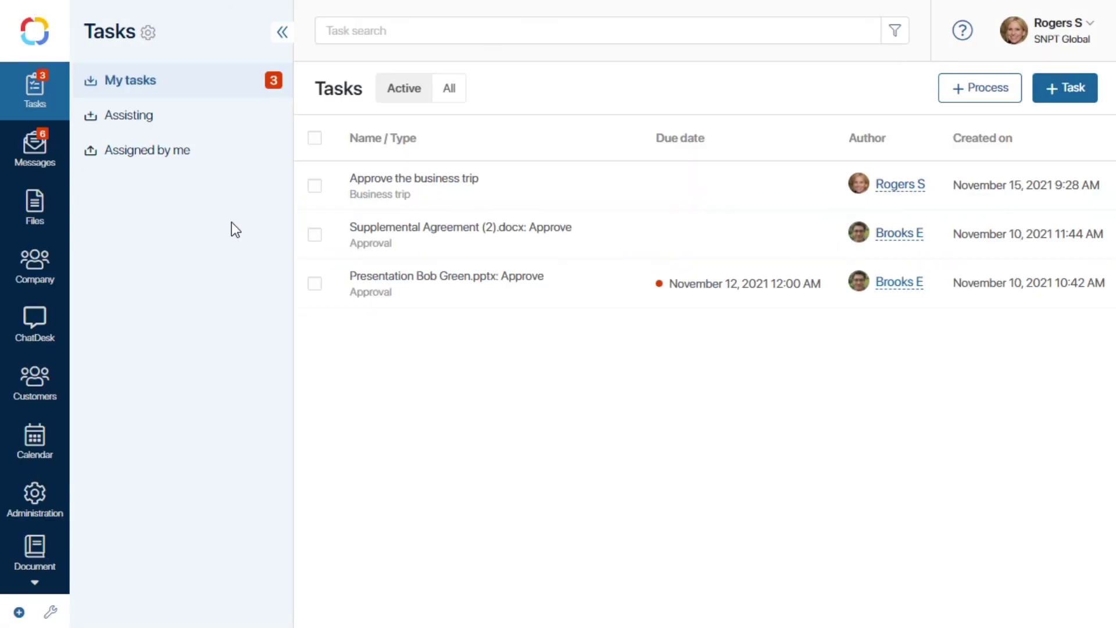
# - Approve the new New York business trip in its approval task and mark the Buy tickets task as done
pyautogui.click(375, 184)
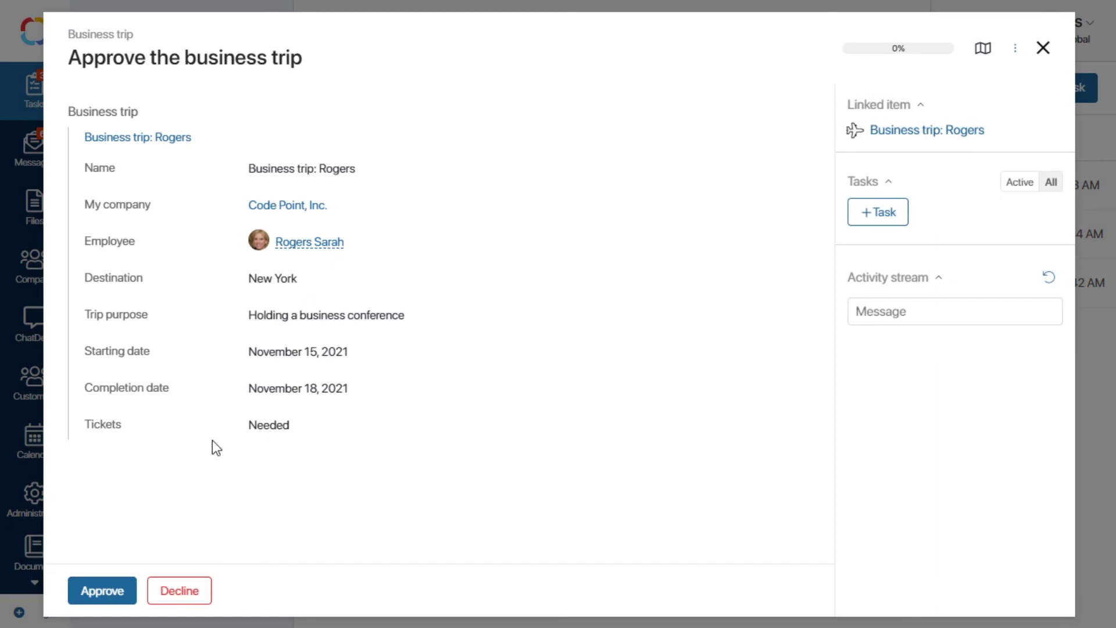
pyautogui.click(114, 591)
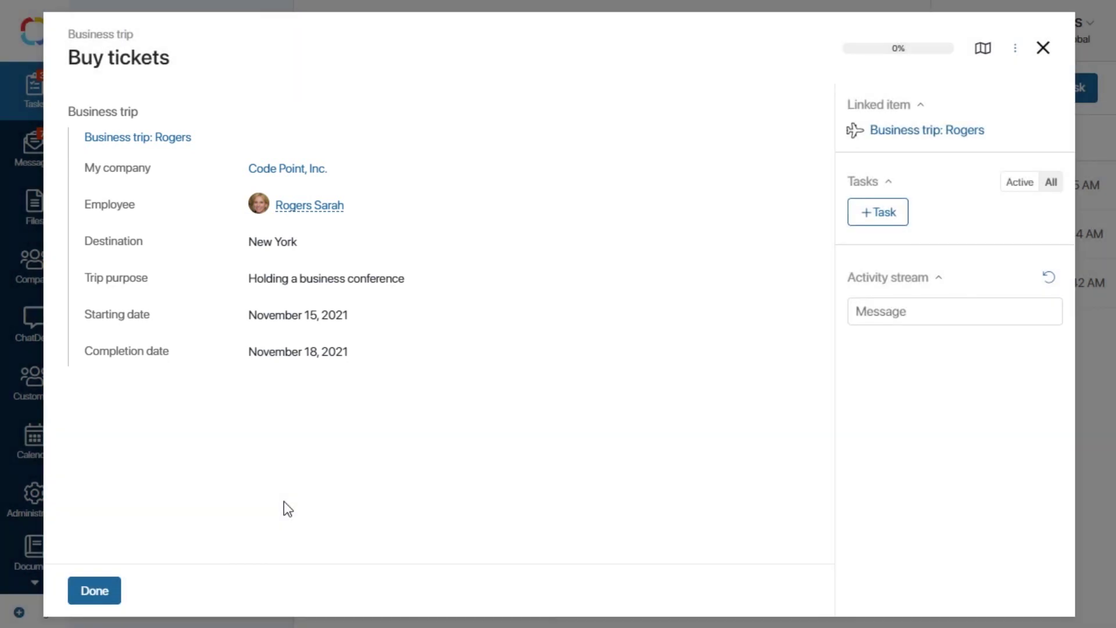
pyautogui.click(96, 591)
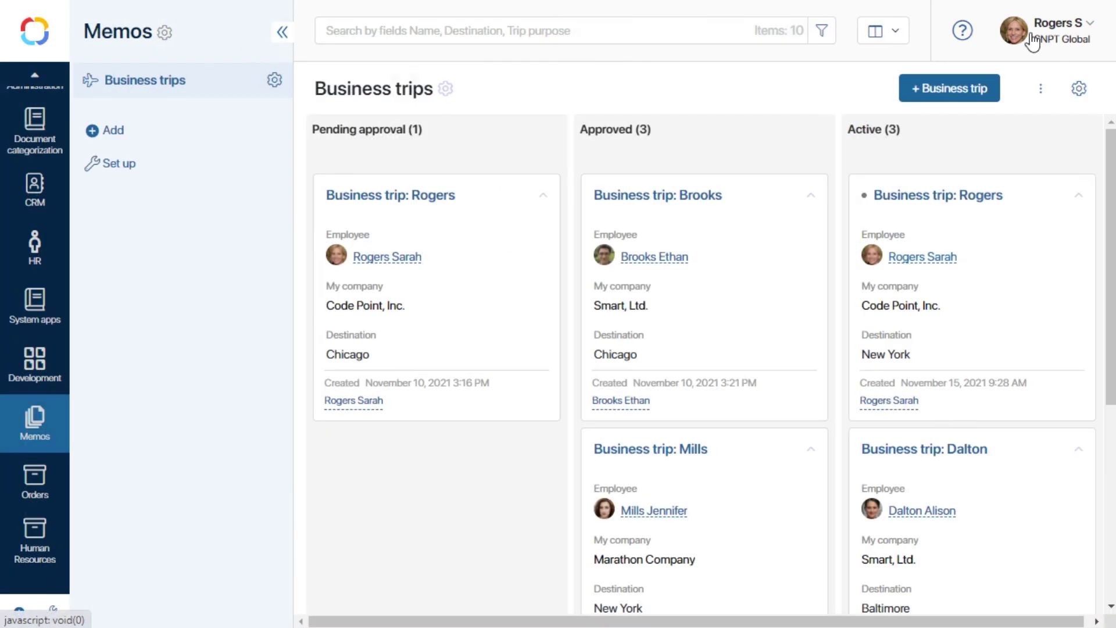
# - Open the File a business trip report task, attach the employee's business trip report document and submit the report
pyautogui.scroll(8, 25, 219)
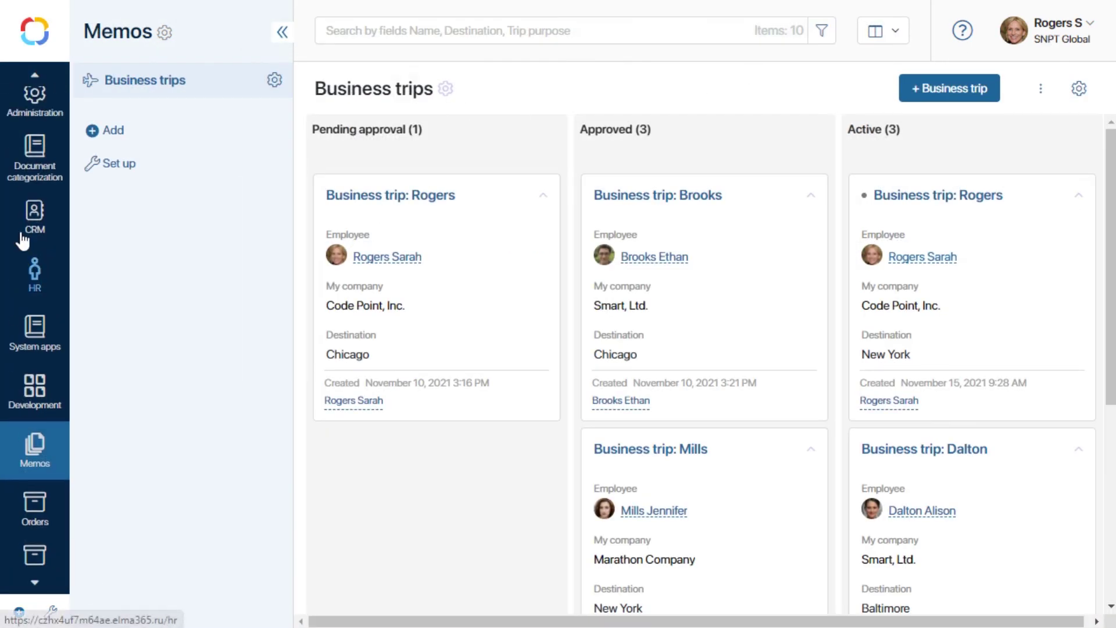
pyautogui.click(41, 95)
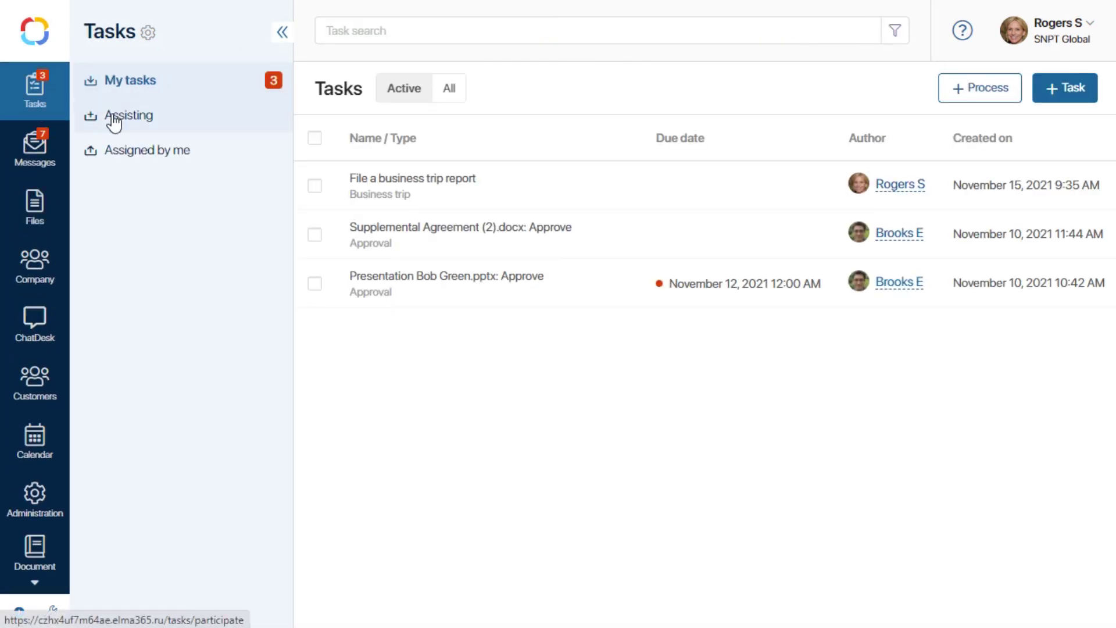
pyautogui.click(409, 187)
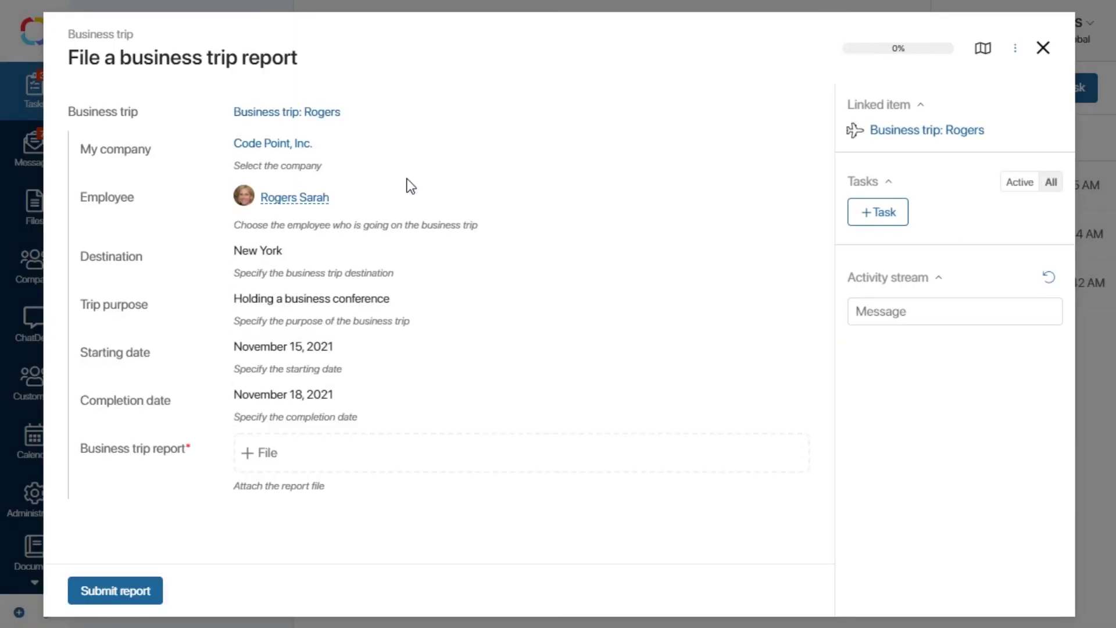
pyautogui.click(270, 460)
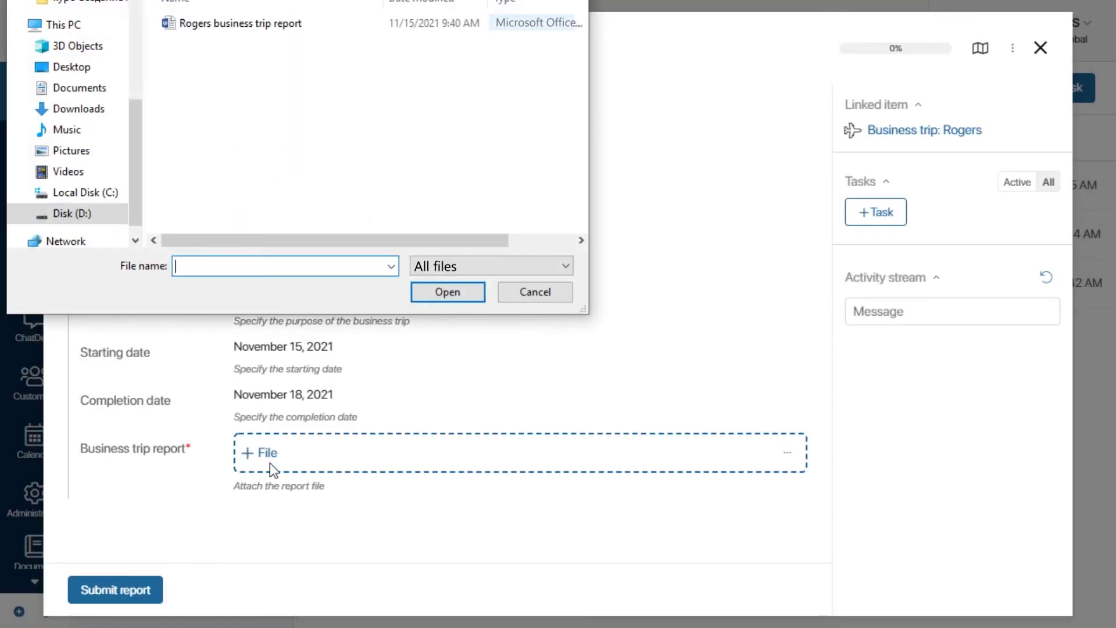
pyautogui.click(246, 24)
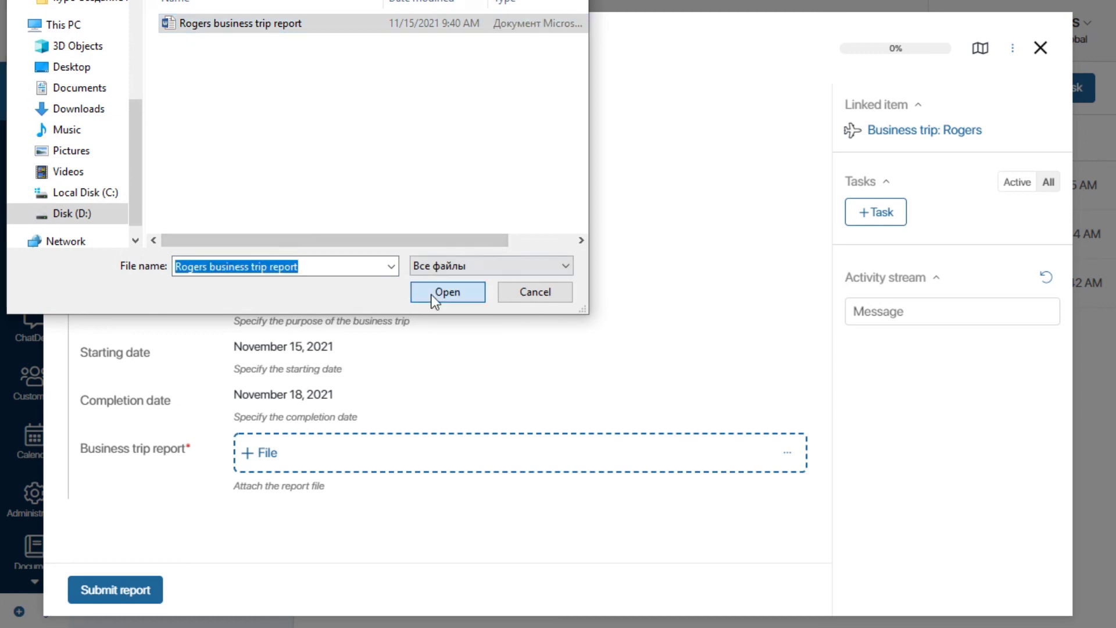
pyautogui.click(437, 296)
pyautogui.click(118, 588)
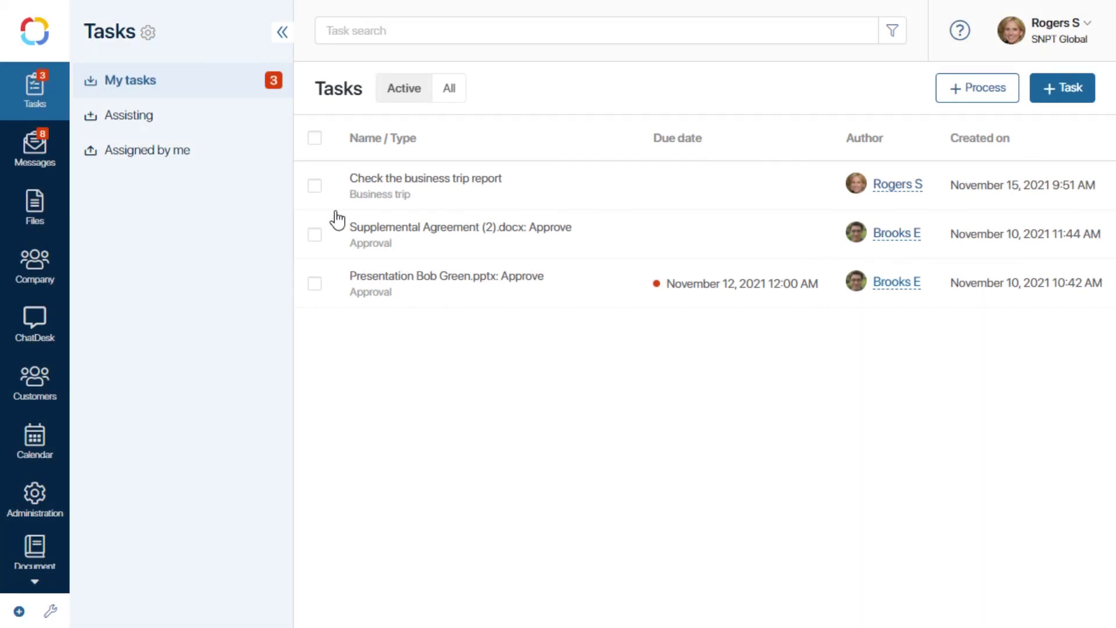
# - Accept the report in the Check the business trip report task and view the Closed column of Business trips
pyautogui.click(446, 185)
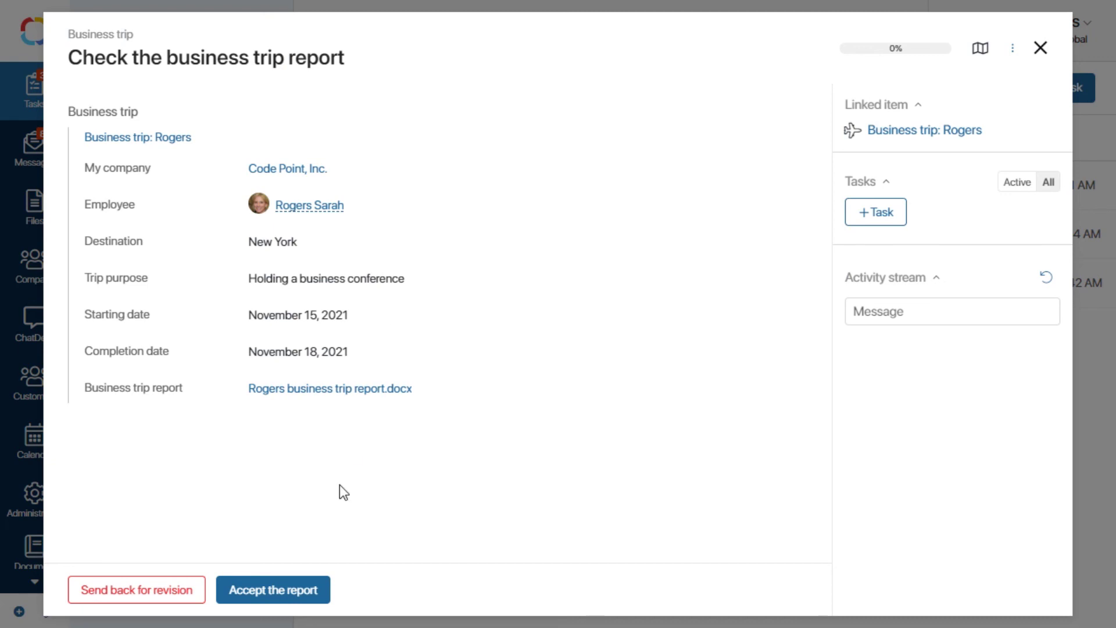
pyautogui.click(292, 590)
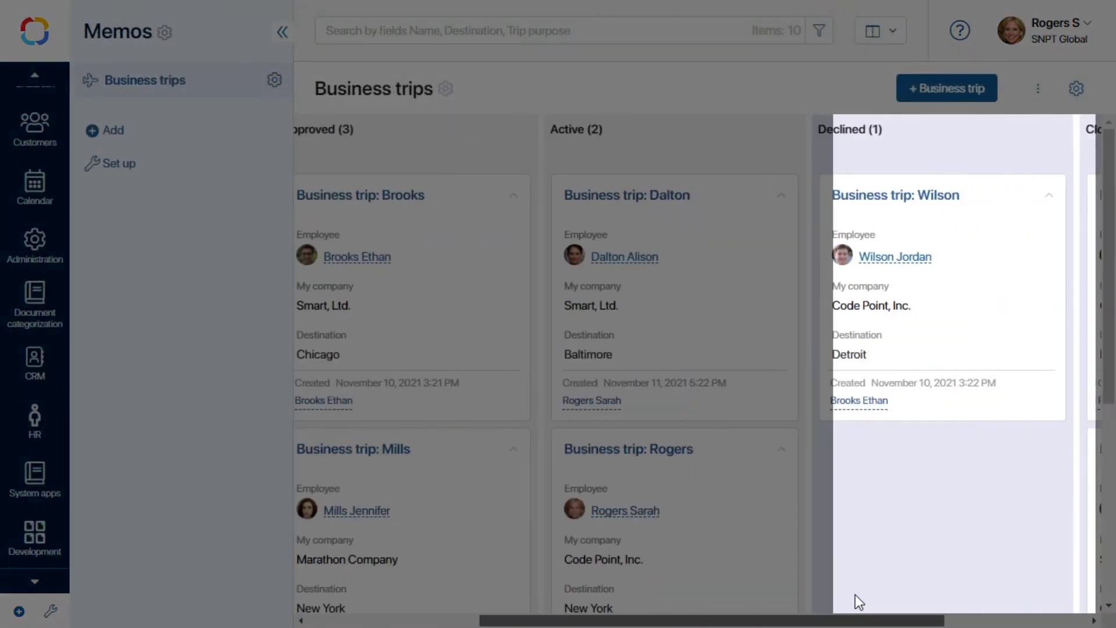
pyautogui.hscroll(5, 930, 596)
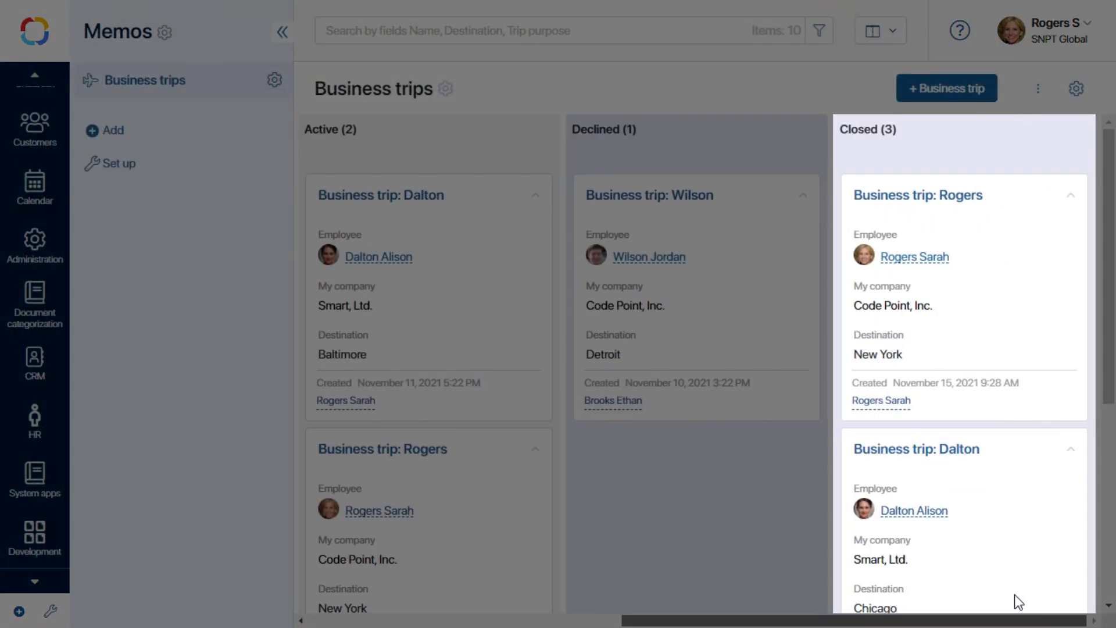